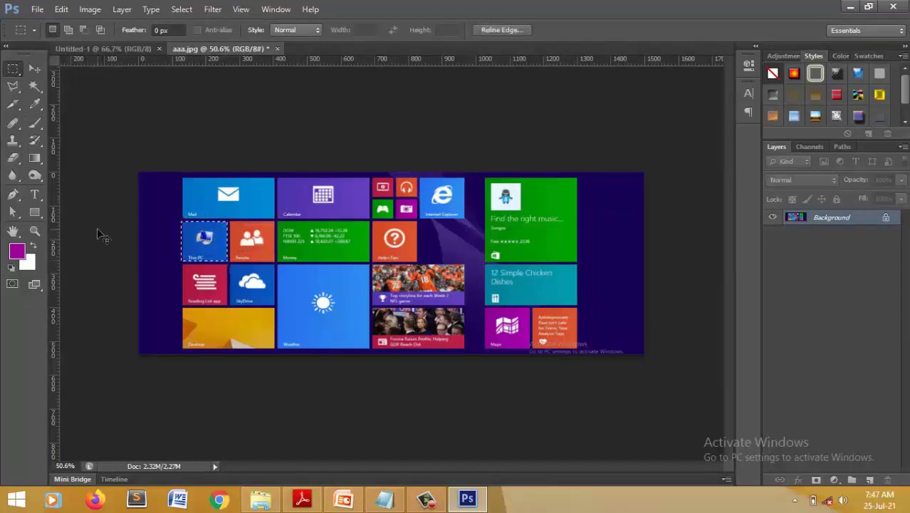
Copy the selected This PC tile to a new layer and nudge the copy down and left, partly over the Reading List tile
key("ctrl+j")
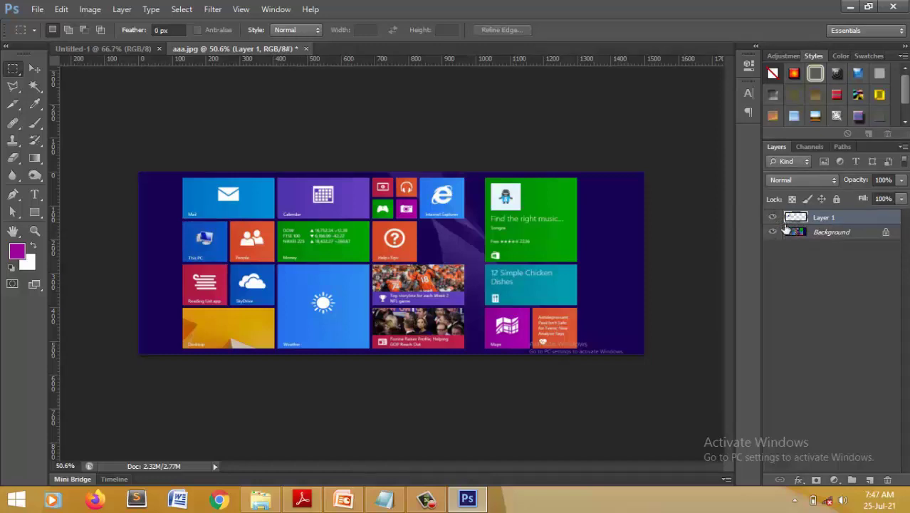
key("v")
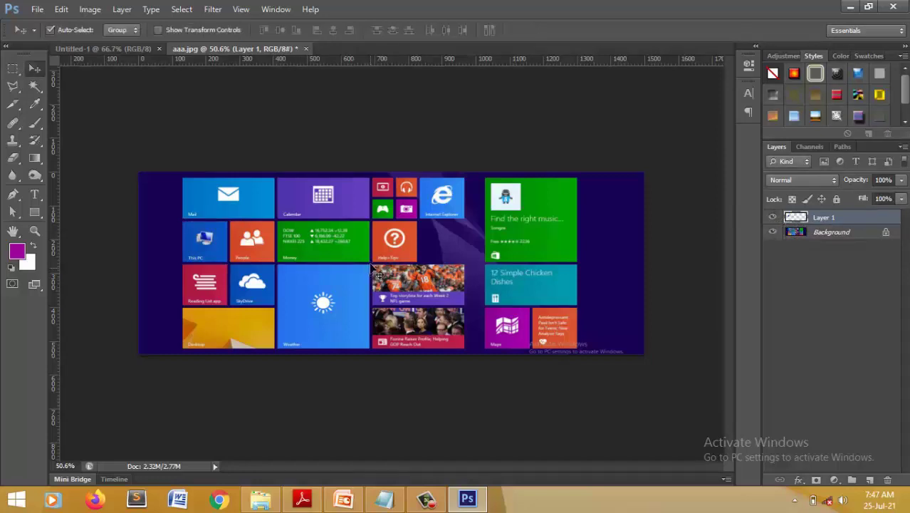
key("Down")
key("Down")
key("Down")
key("Down")
key("Down")
key("Down")
key("Down")
key("Down")
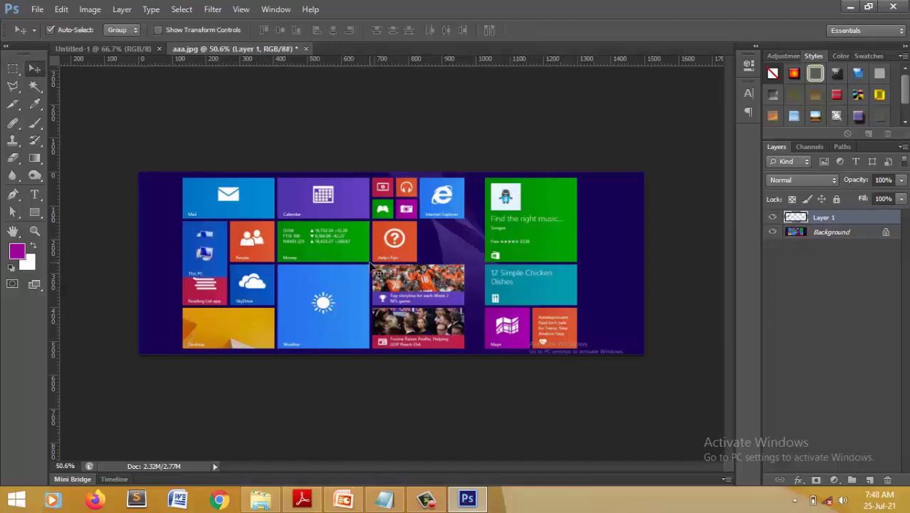
key("Down")
key("Down")
key("Left")
key("Left")
key("Left")
key("Left")
key("Left")
key("Left")
key("Left")
key("Left")
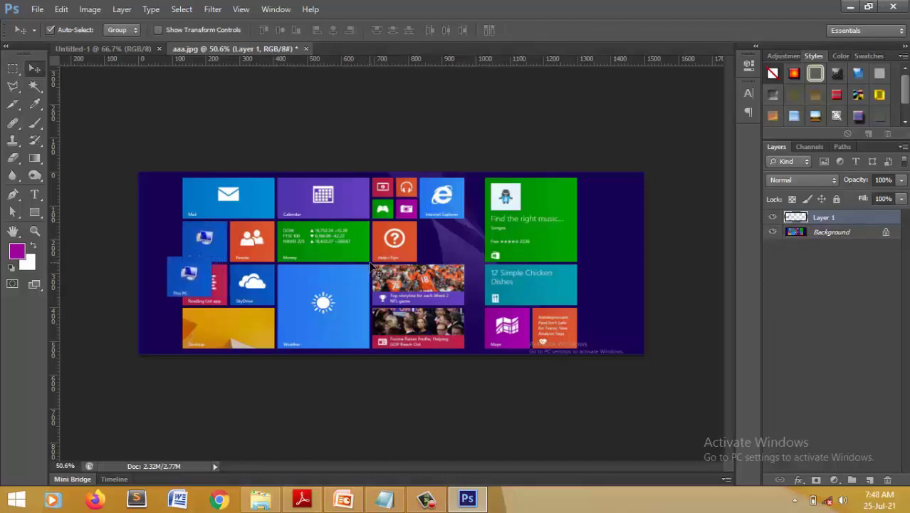
key("Up")
key("Up")
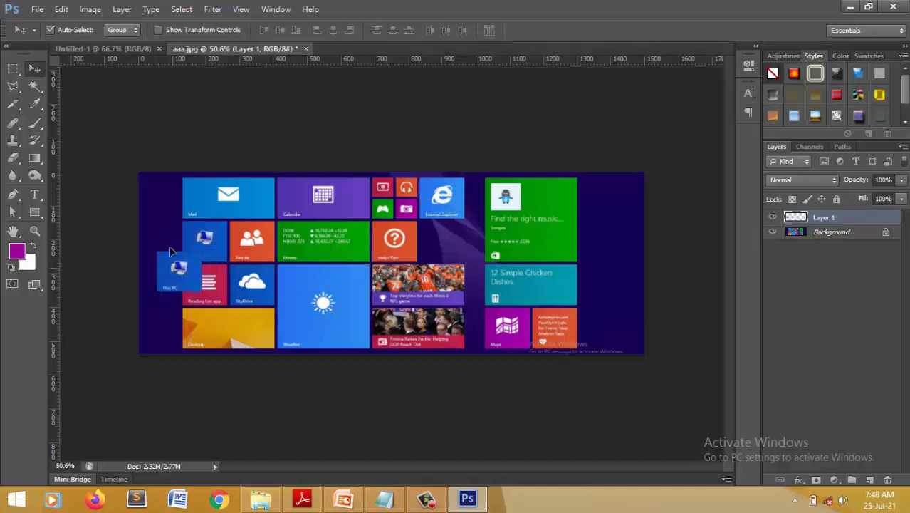
Place a copy of the This PC tile in the Untitled-1 document, near the canvas's upper-left corner
left_click(133, 50)
left_click_drag(133, 51, 257, 175)
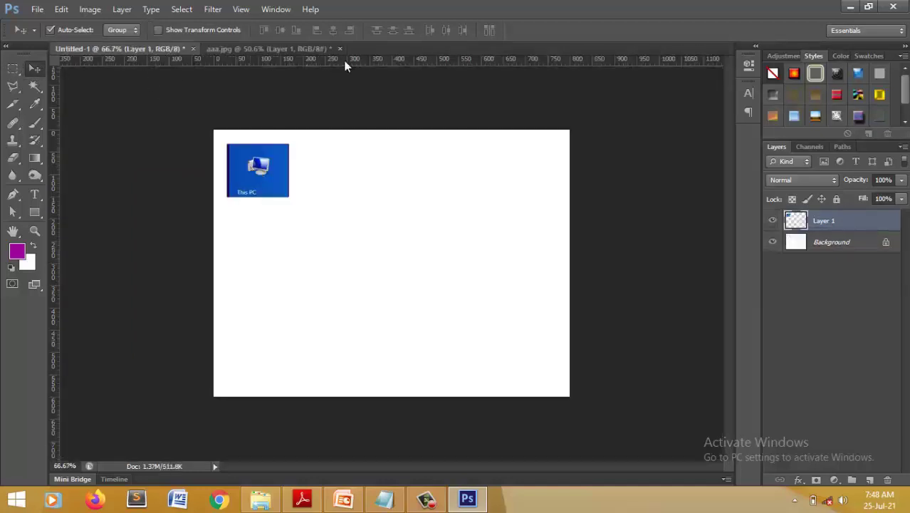
Return to aaa.jpg, switch to the Elliptical Marquee tool and delete Layer 1 with the copied tile
left_click(294, 51)
right_click(13, 69)
left_click(66, 74)
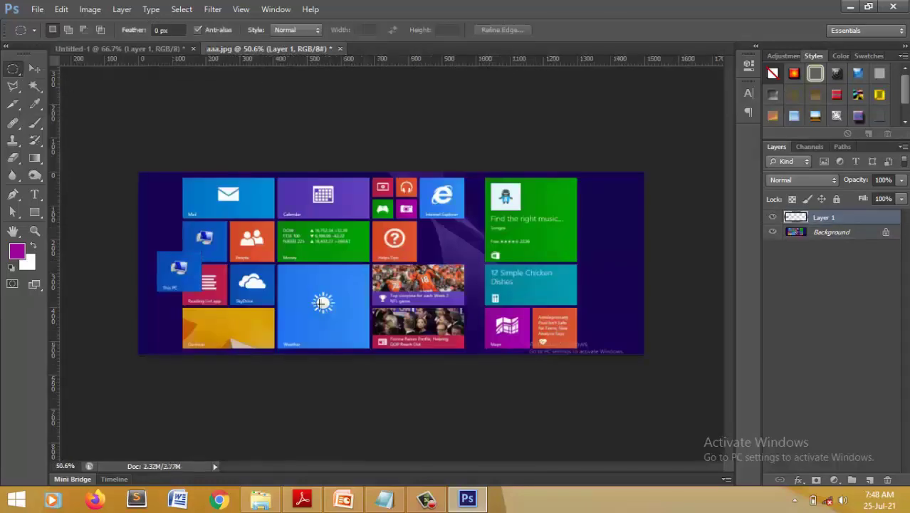
key("Delete")
Select an oval area across the Mail, This PC, People, Calendar and Money tiles and copy it to a new layer
left_click_drag(201, 198, 316, 254)
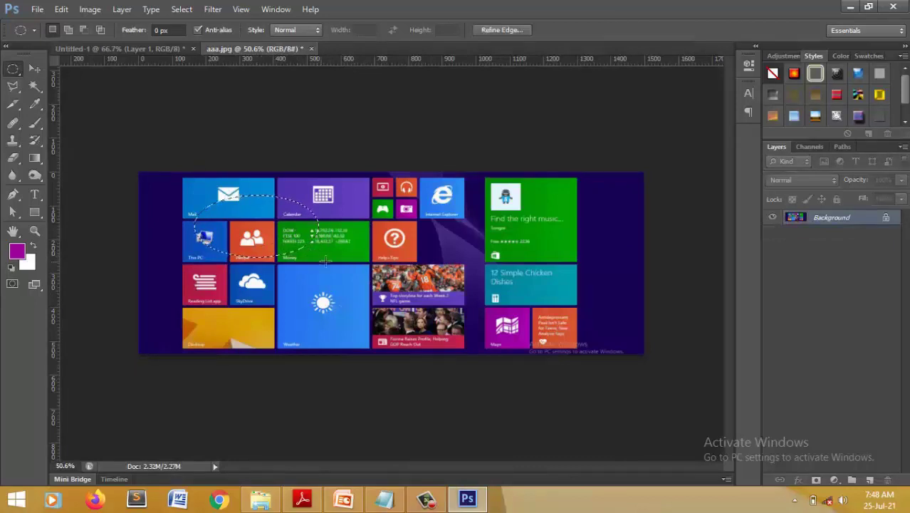
key("ctrl+shift+alt+n")
key("ctrl+d")
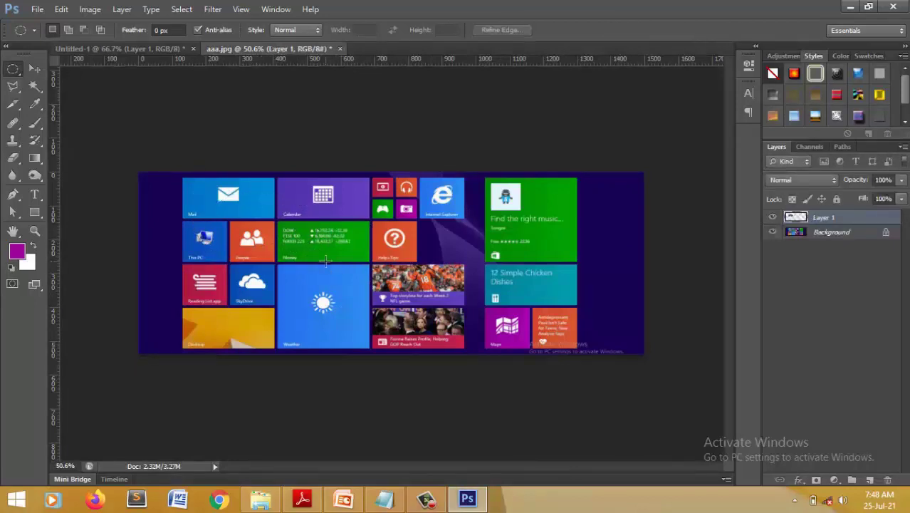
Place the oval cutout in Untitled-1 below the This PC tile and remove its layer from aaa.jpg
key("v")
left_click_drag(323, 259, 340, 180)
key("ctrl+Tab")
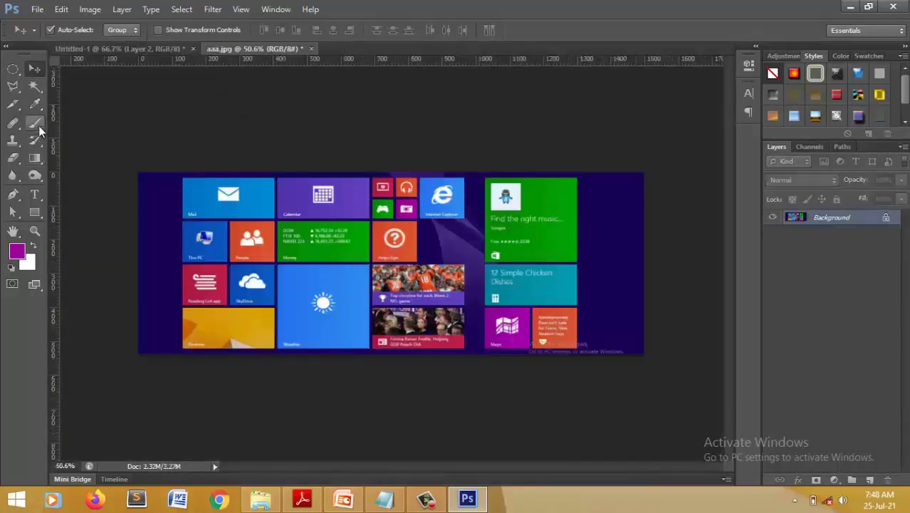
Outline the This PC tile and parts of People and SkyDrive freehand with the Lasso tool and copy the area to a new layer
left_click(13, 91)
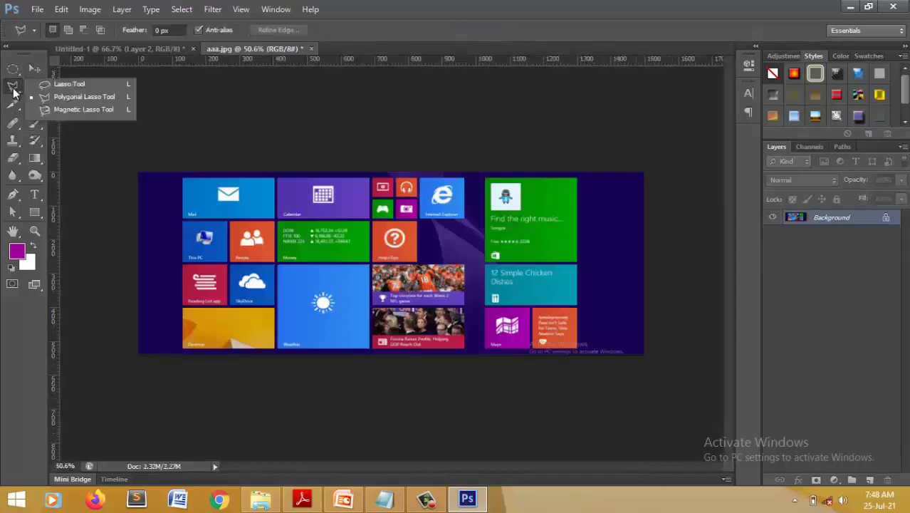
left_click(66, 84)
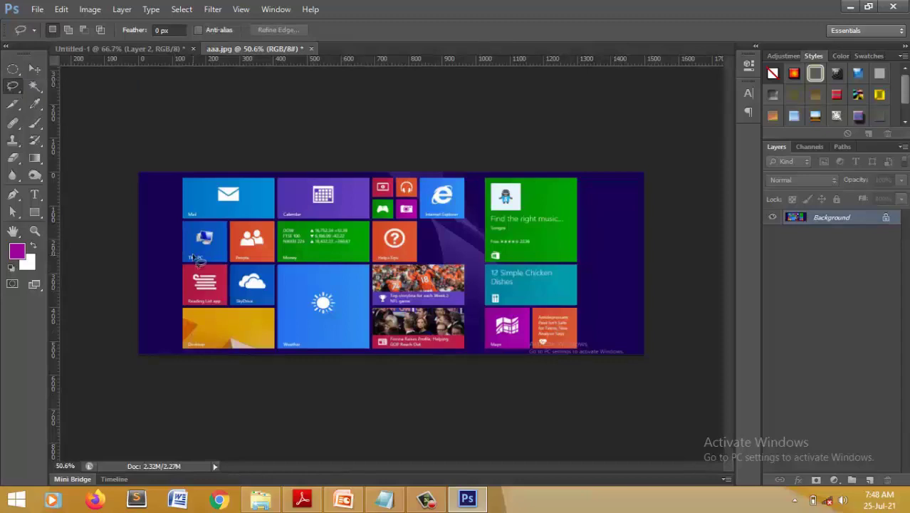
mouse_move(186, 224)
left_mouse_down()
mouse_move(182, 254)
mouse_move(232, 279)
mouse_move(249, 229)
mouse_move(269, 274)
mouse_move(263, 291)
mouse_move(234, 310)
left_mouse_up()
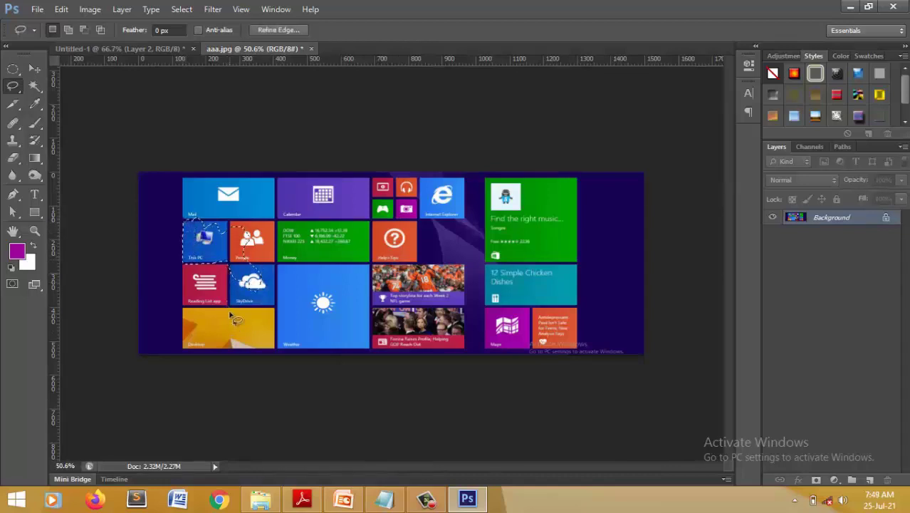
key("ctrl+j")
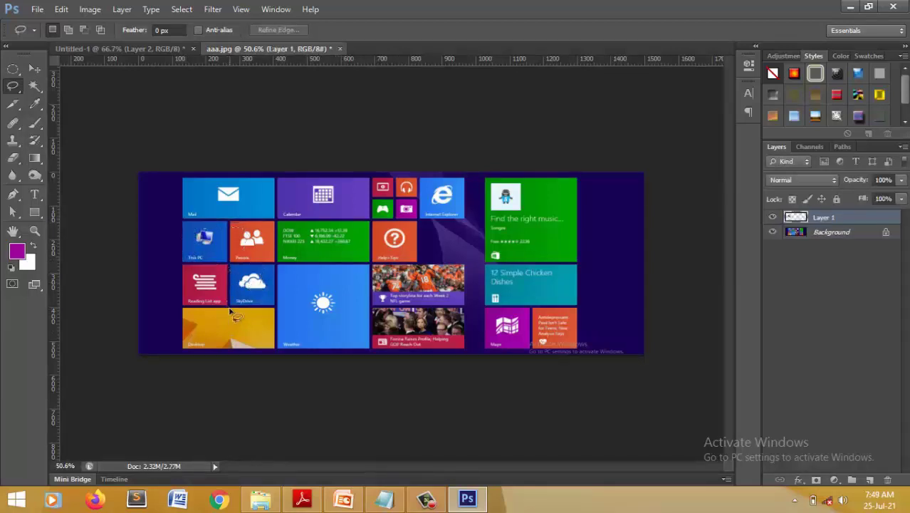
Nudge the freehand cutout left to offset it from the original tiles
key("v")
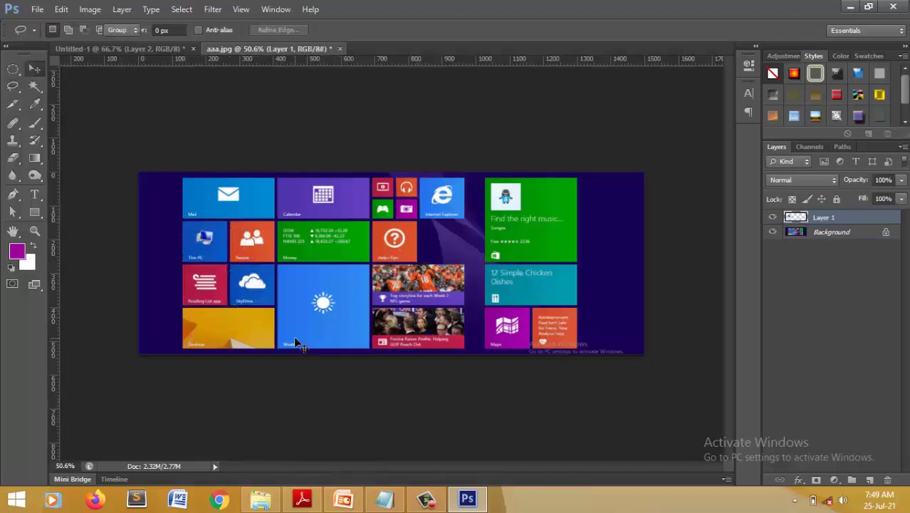
key("Left")
key("Left")
key("Left")
key("Left")
key("Left")
key("Left")
key("Left")
key("Left")
key("Left")
key("Left")
key("Left")
key("Left")
key("Left")
key("Left")
key("Left")
key("Left")
key("Left")
key("Left")
key("Left")
key("Left")
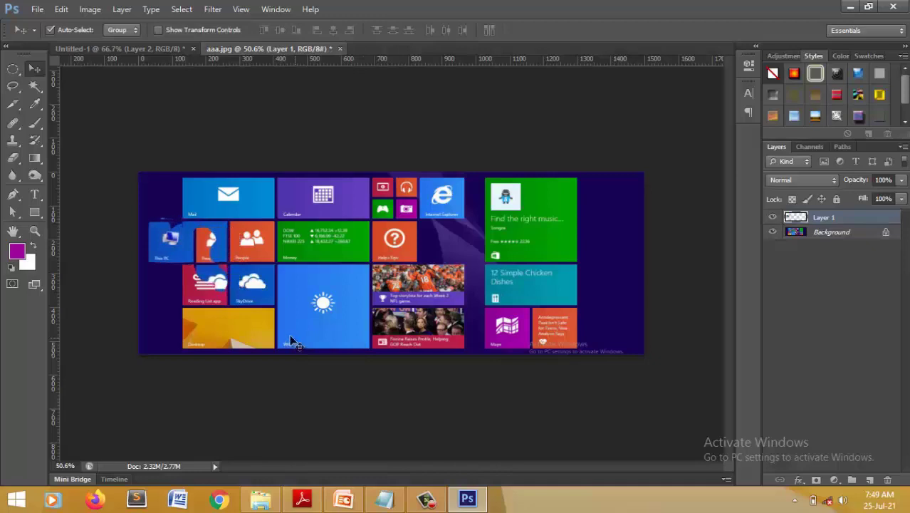
Place the freehand cutout in Untitled-1 to the right of the This PC tile and delete its layer from aaa.jpg
left_click_drag(254, 308, 373, 202)
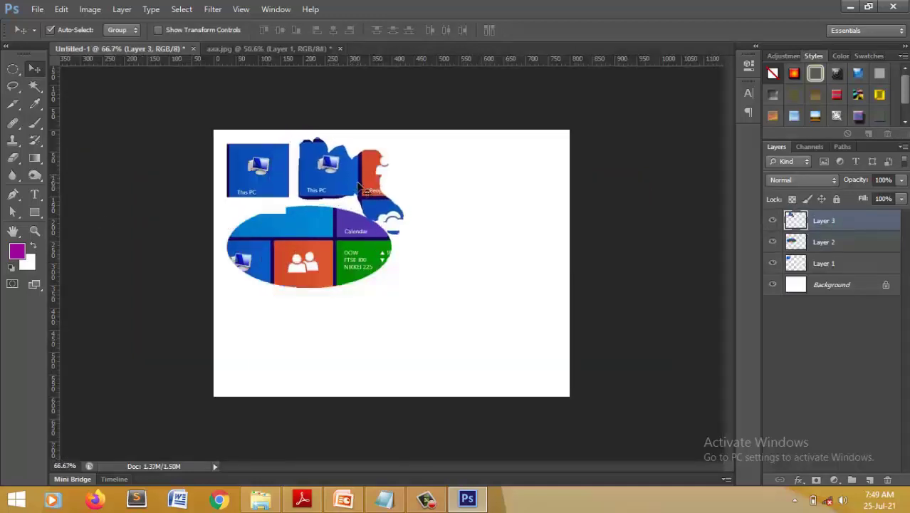
left_click(248, 48)
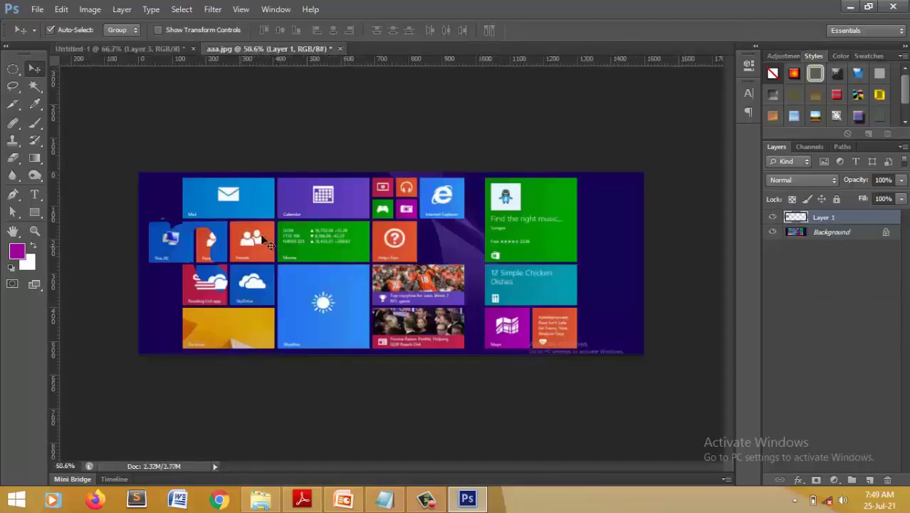
key("Delete")
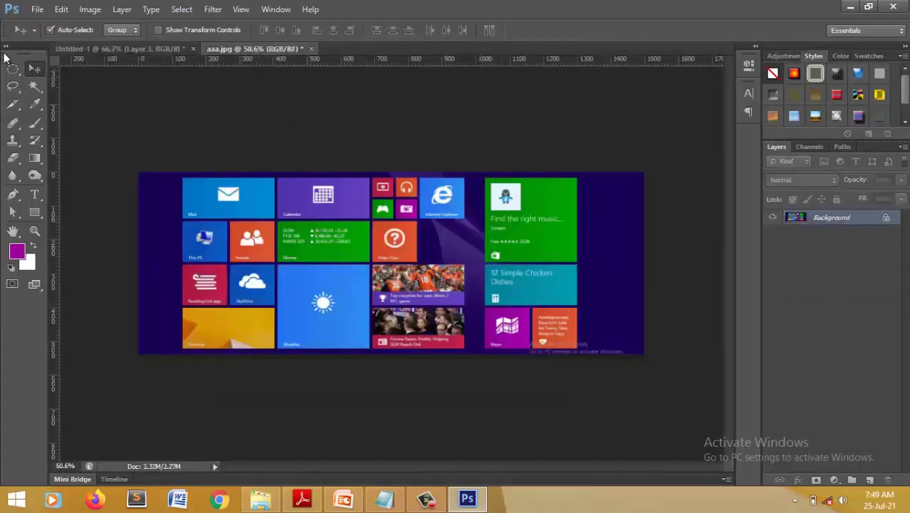
Outline the Mail tile by its four corners with the Polygonal Lasso tool and copy it to a new layer
left_click(10, 89)
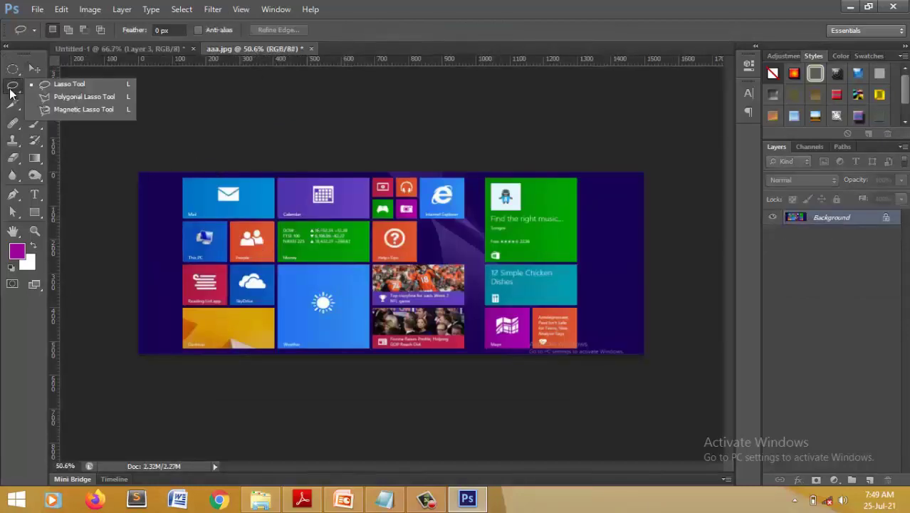
left_click(90, 98)
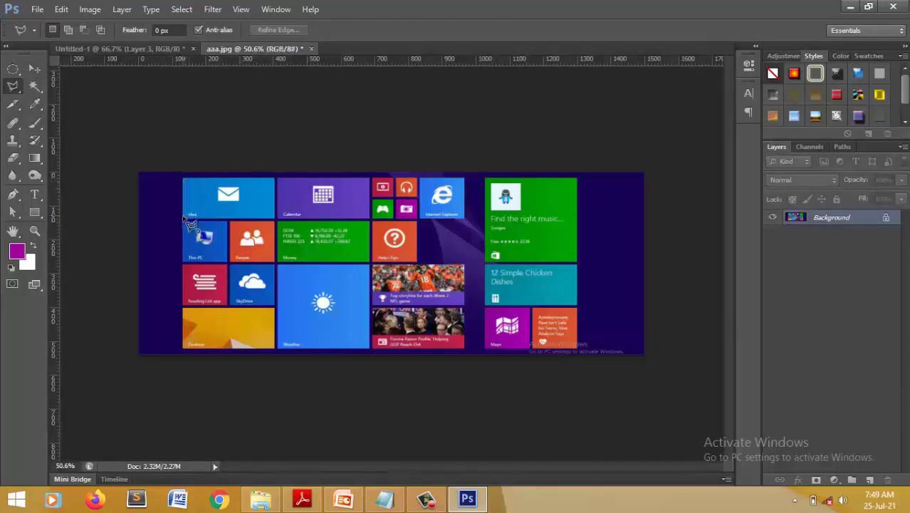
left_click(184, 178)
left_click(274, 177)
left_click(274, 217)
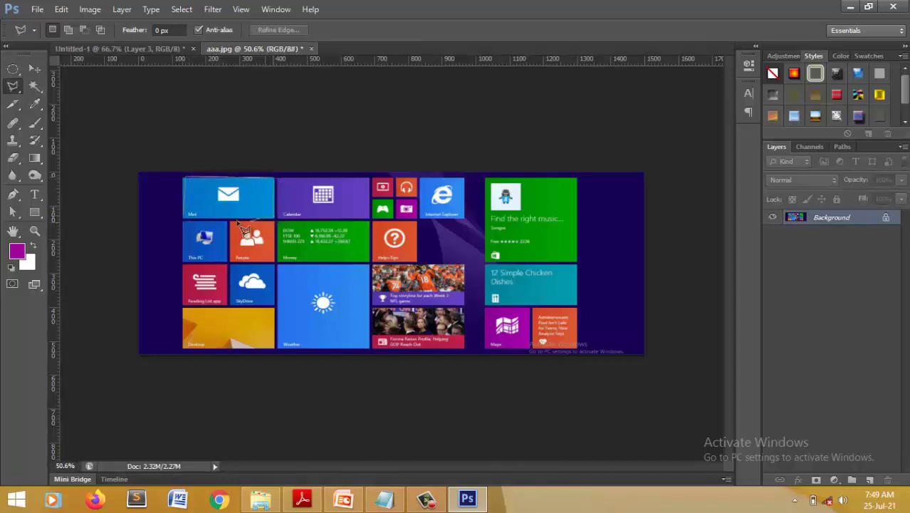
double_click(184, 217)
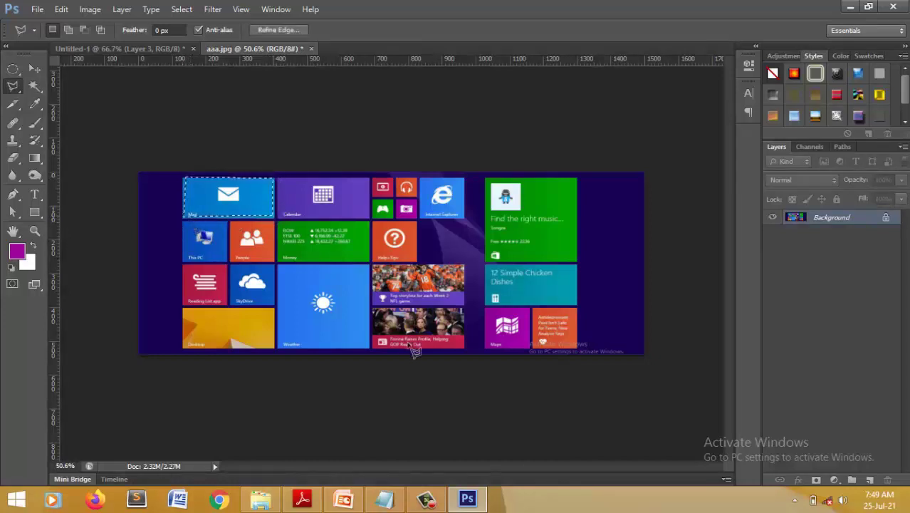
key("ctrl+j")
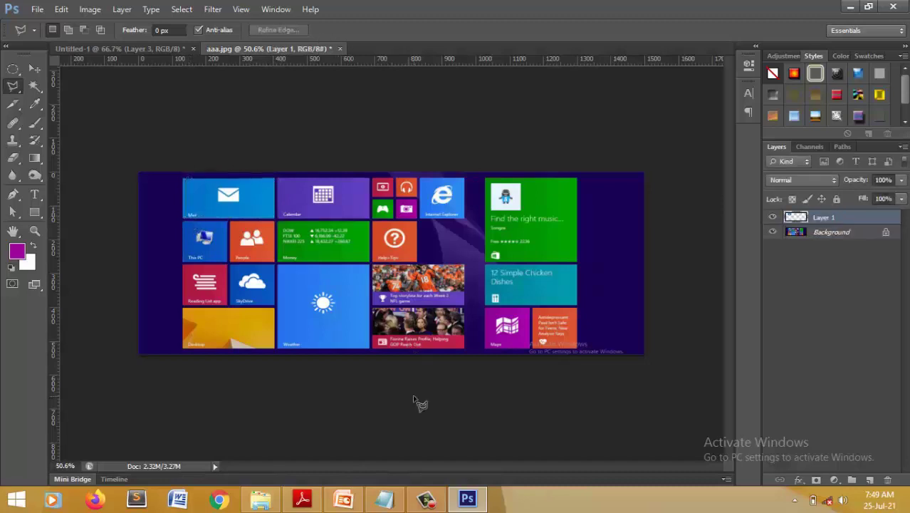
Nudge the polygonal Mail tile cutout left by about 80 px
key("v")
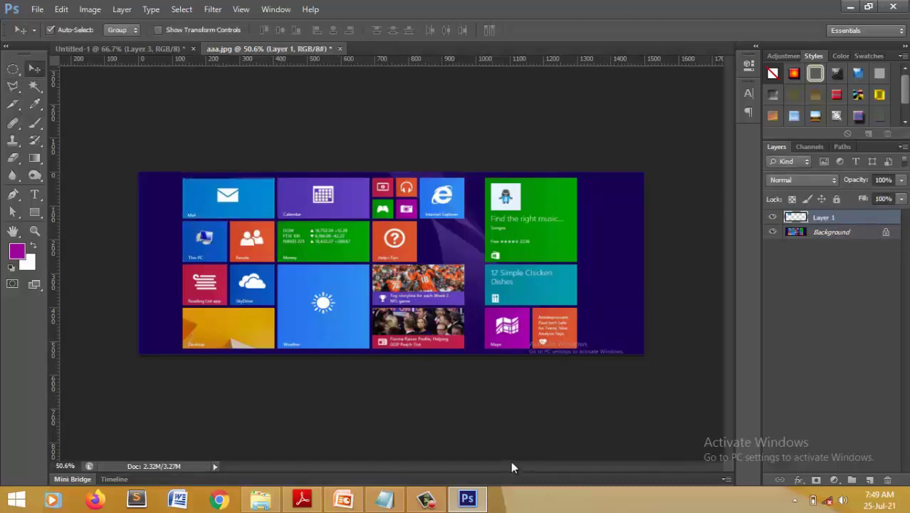
key("shift+Left")
key("shift+Left")
key("shift+Left")
key("shift+Left")
key("shift+Left")
key("shift+Left")
key("shift+Left")
key("shift+Left")
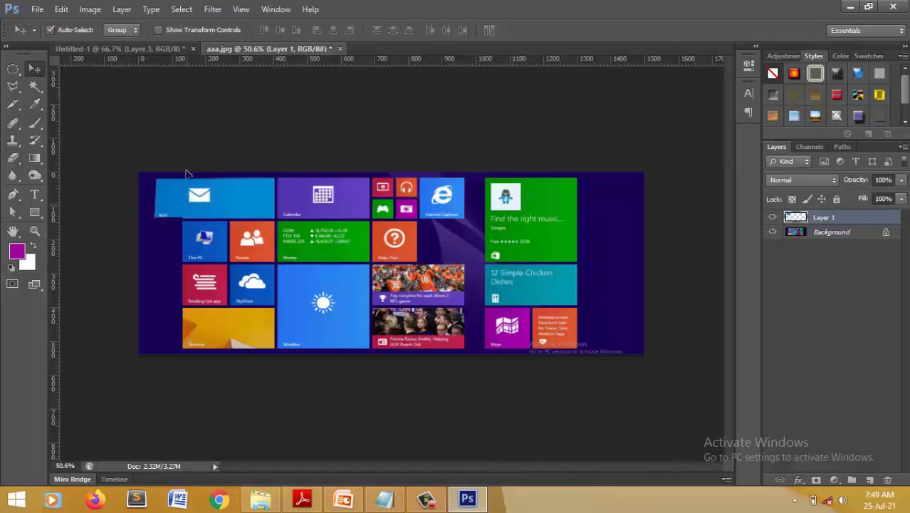
key("ctrl+z")
Place the Mail tile cutout in Untitled-1 and remove its layer from aaa.jpg
left_click(142, 48)
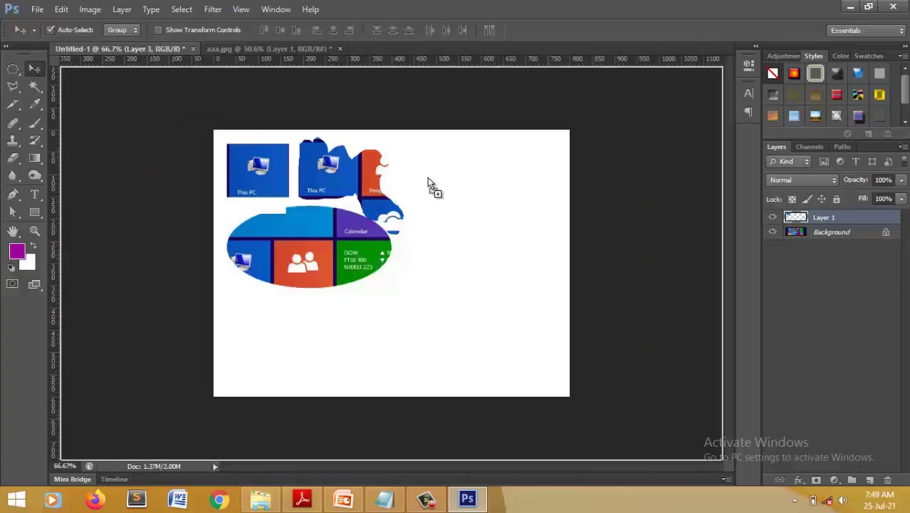
key("ctrl+v")
left_click(257, 48)
Trace the Mail tile's edges with the Magnetic Lasso tool and copy the selection to a new layer
left_click(13, 85)
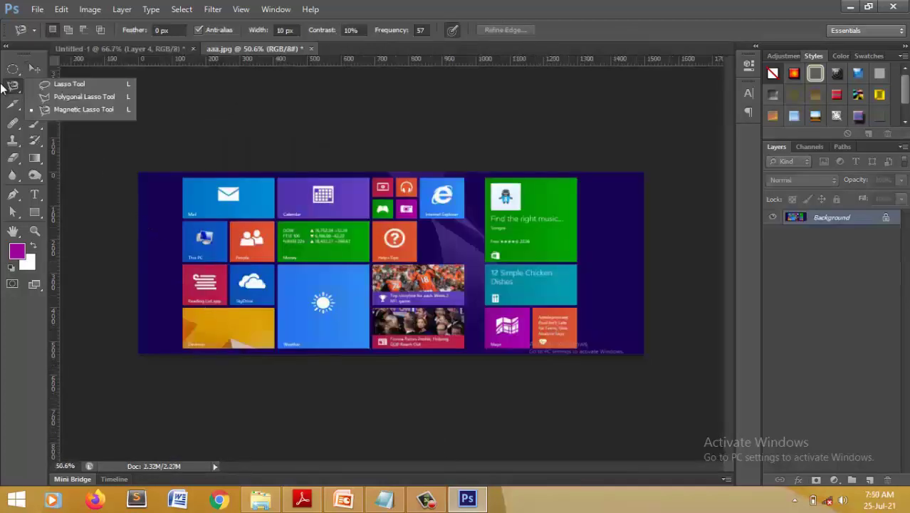
left_click(63, 110)
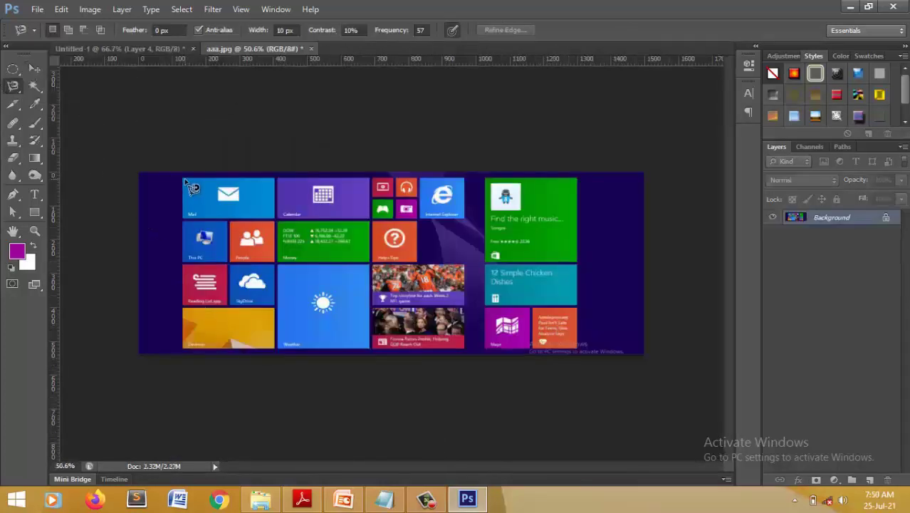
left_click(184, 180)
left_click(185, 180)
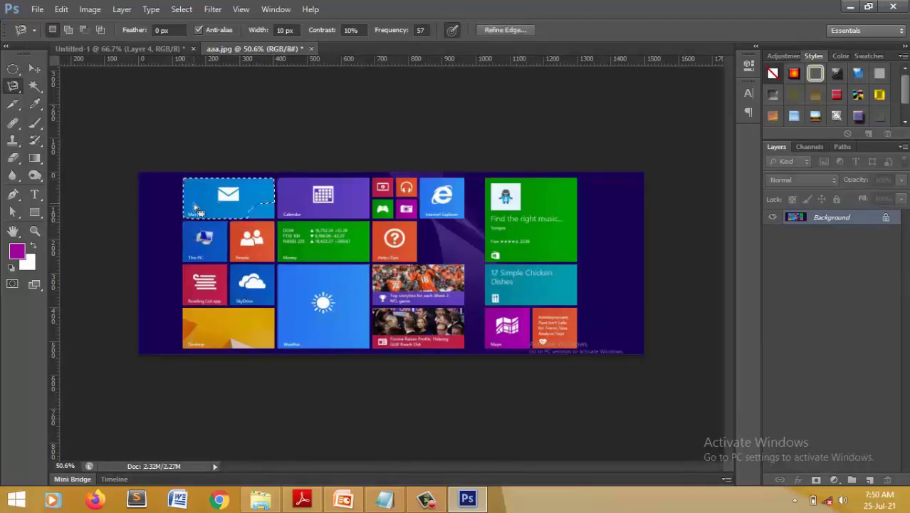
key("ctrl+j")
Nudge the magnetically traced Mail cutout left by about 60 px, then delete its layer
key("v")
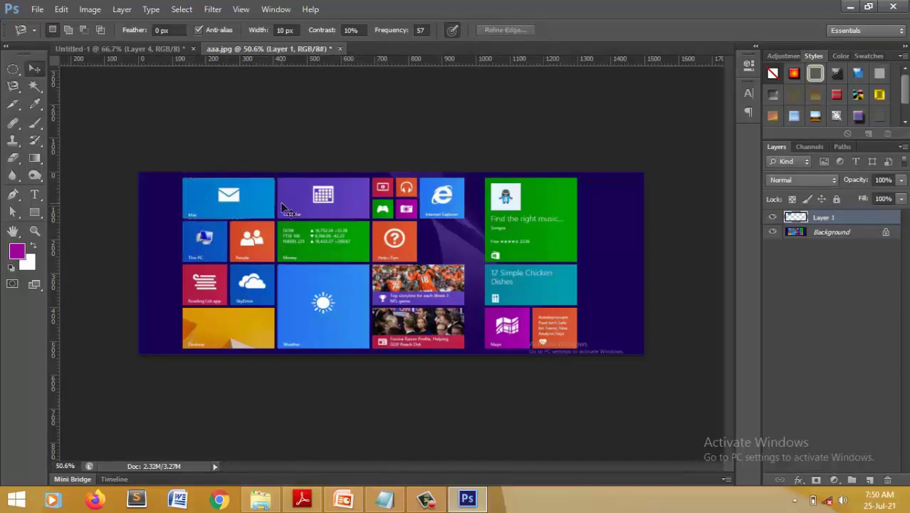
key("shift+Left")
key("shift+Left")
key("shift+Left")
key("shift+Left")
key("shift+Left")
key("shift+Left")
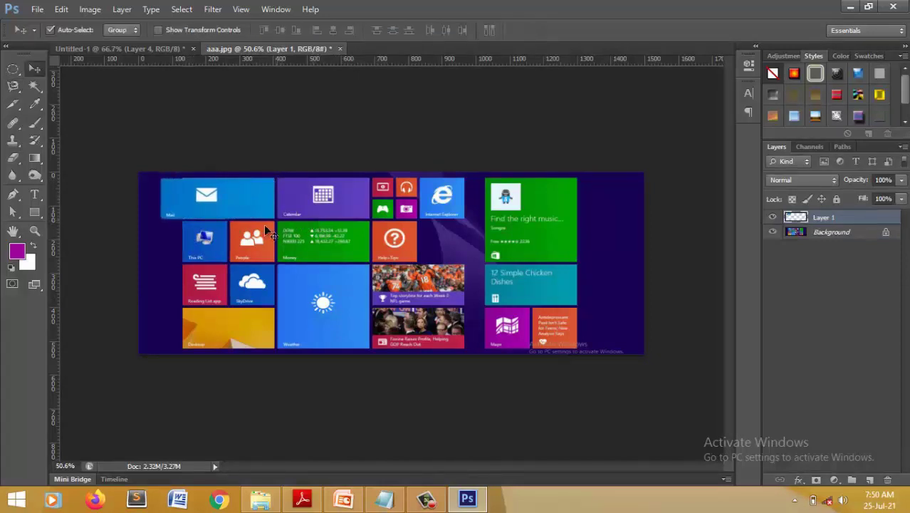
key("Delete")
Select the whole Mail tile with the Quick Selection tool
left_click(35, 88)
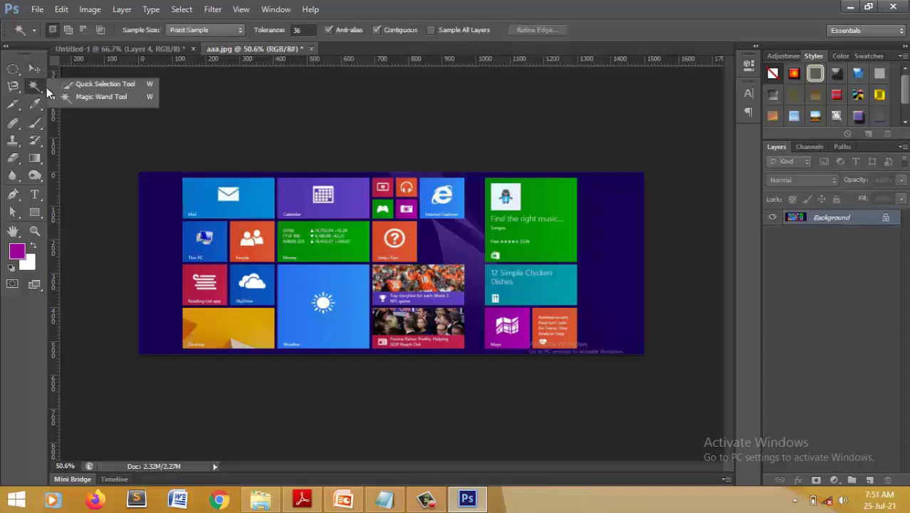
left_click(107, 87)
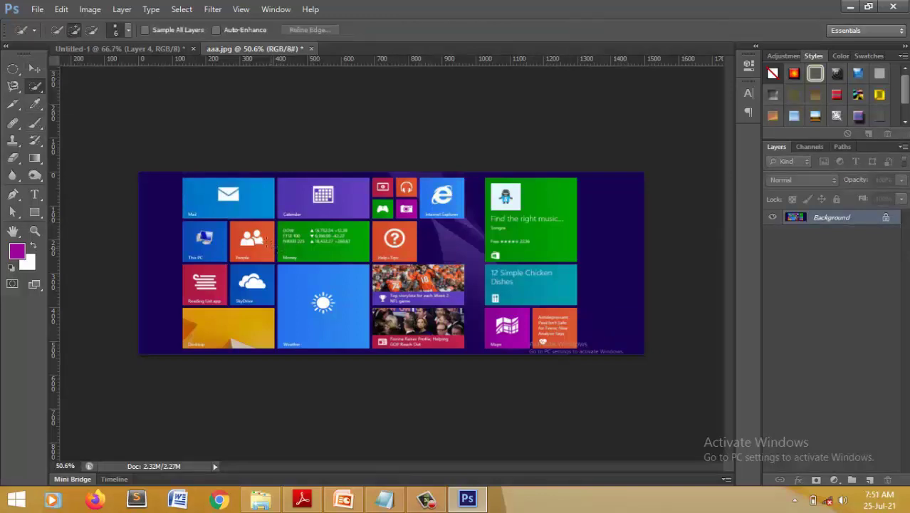
left_click(35, 87)
left_click(100, 88)
left_click(183, 184)
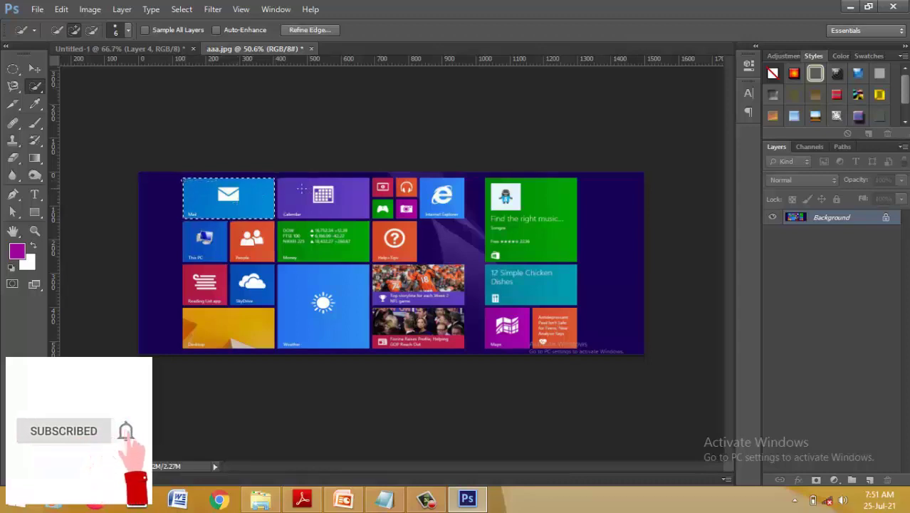
Add the Calendar and People tiles to the Mail tile selection with Quick Selection and copy them all to a new layer
left_click(286, 190)
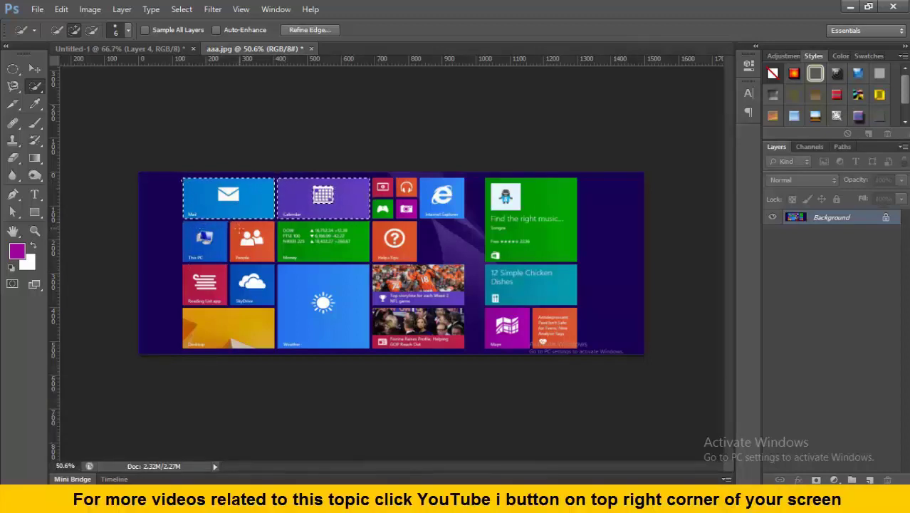
left_click(242, 236)
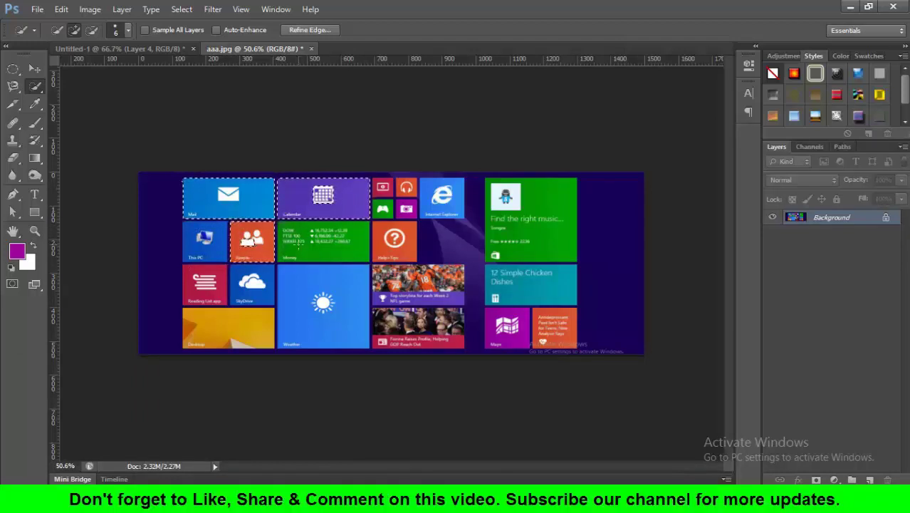
key("ctrl+j")
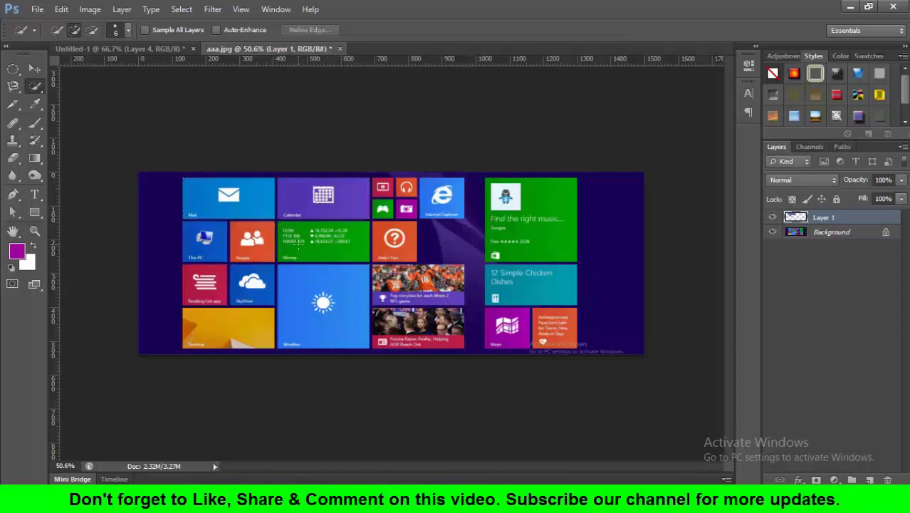
Nudge the copied Mail, Calendar and People tiles left by about 40 px and place them in Untitled-1
key("v")
key("shift+Left")
key("shift+Left")
key("shift+Left")
key("shift+Left")
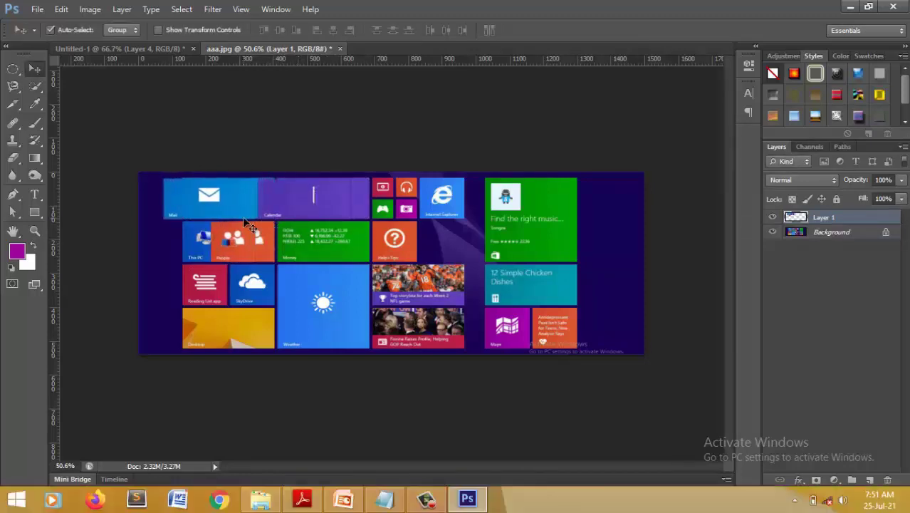
key("shift+Right")
key("shift+Right")
key("shift+Right")
key("shift+Right")
left_click_drag(144, 57, 428, 221)
key("ctrl+Tab")
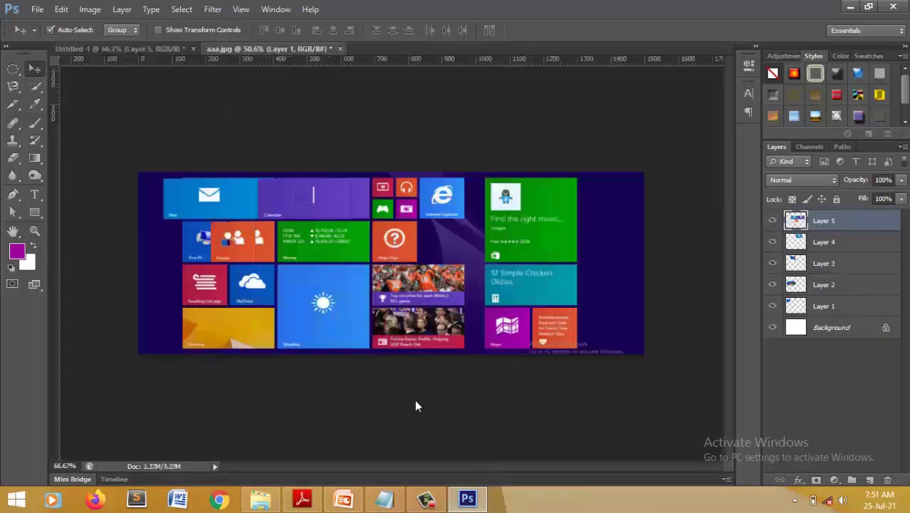
Undo the tile move, the layer copy and the quick selections in aaa.jpg
key("ctrl+alt+z")
key("ctrl+alt+z")
key("ctrl+alt+z")
key("ctrl+alt+z")
key("ctrl+alt+z")
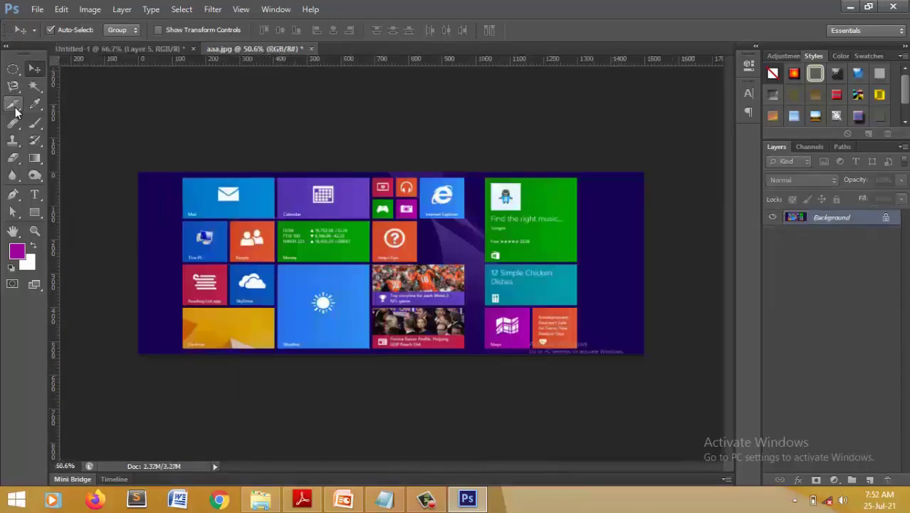
Crop aaa.jpg with the 1 x 1 (Square) ratio to a rotated area around the Money tile and undo the crop
left_click(14, 106)
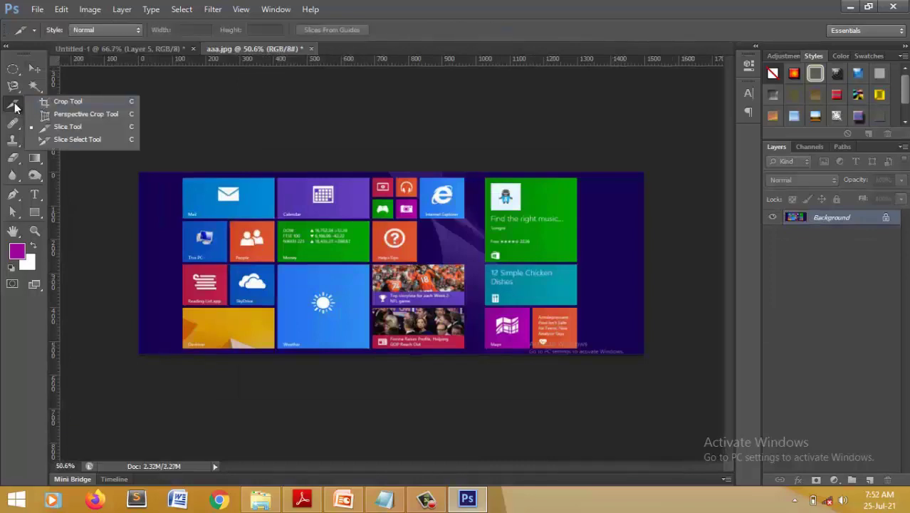
left_click(77, 106)
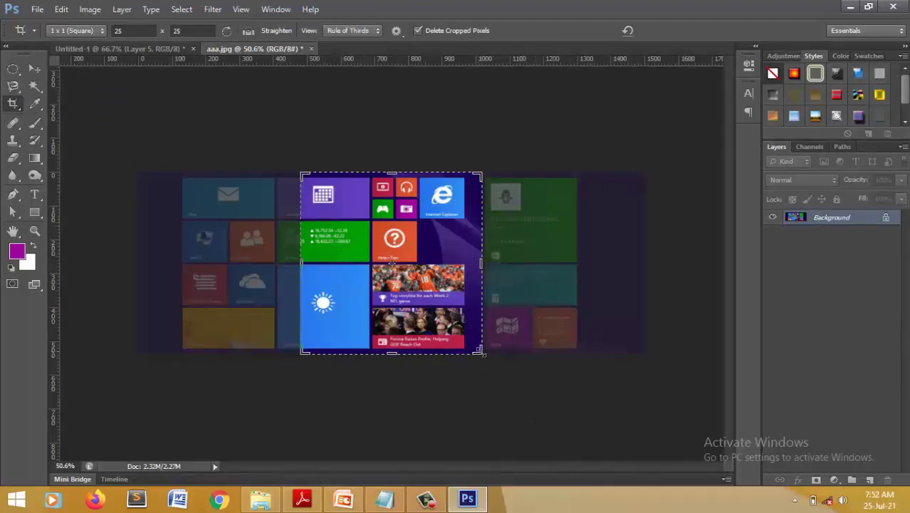
left_click_drag(482, 353, 435, 311)
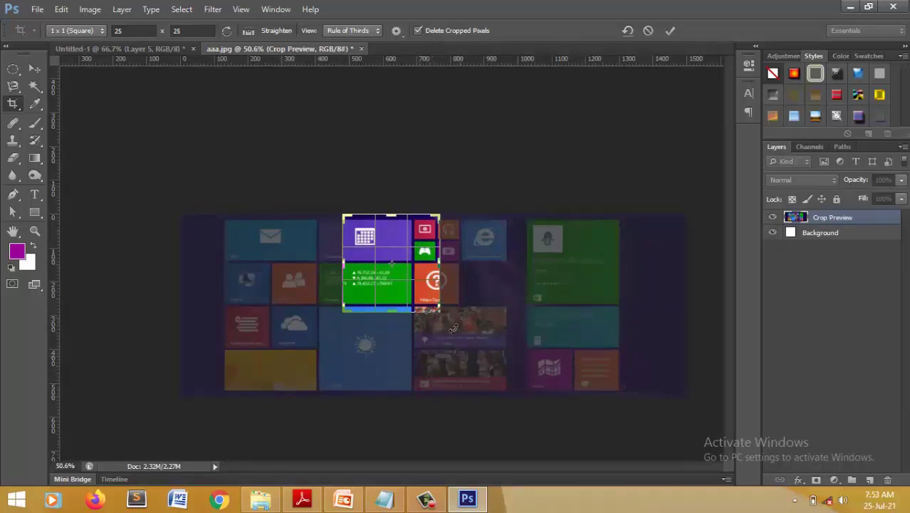
left_click_drag(438, 345, 433, 272)
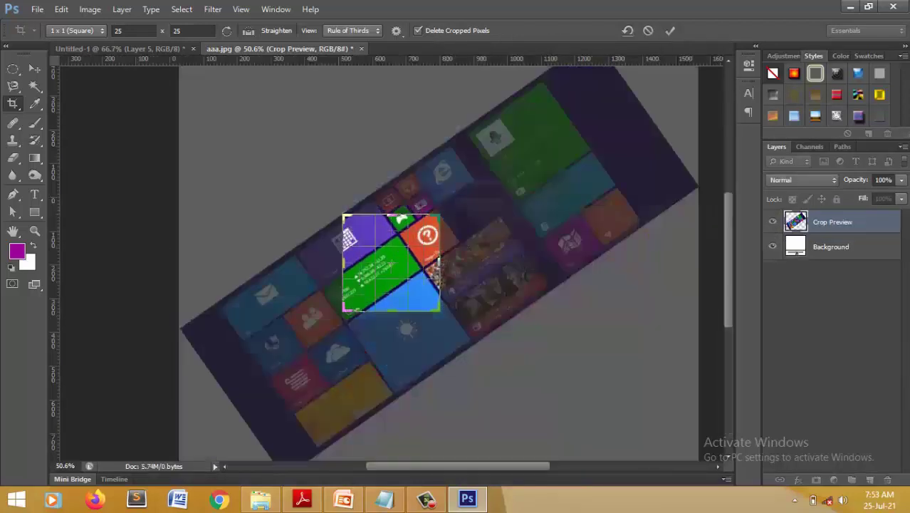
key("Return")
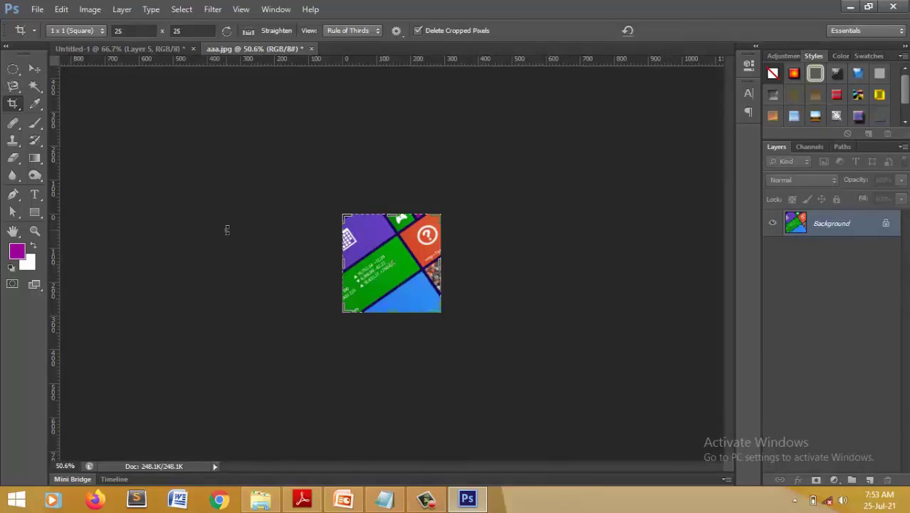
key("ctrl+z")
key("v")
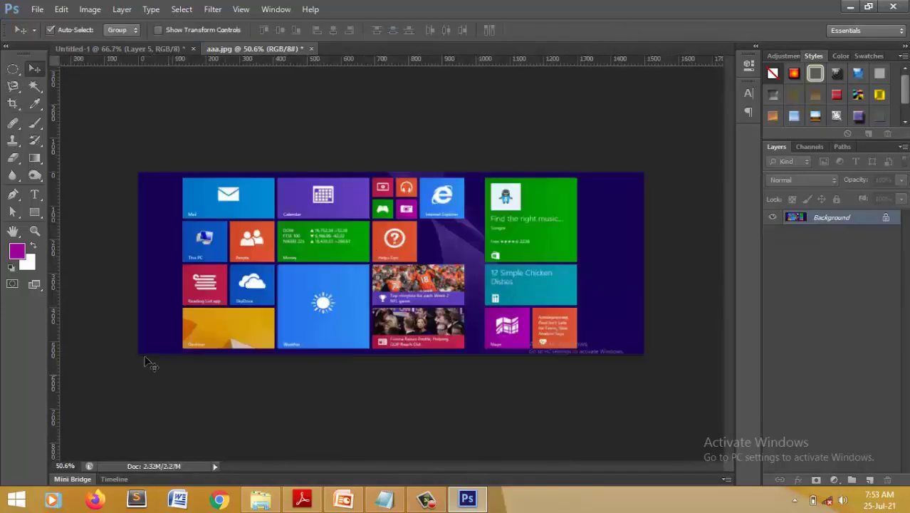
Sample the orange of the Help+Tips tile as the foreground colour with the Eyedropper tool
left_click_drag(36, 104, 52, 104)
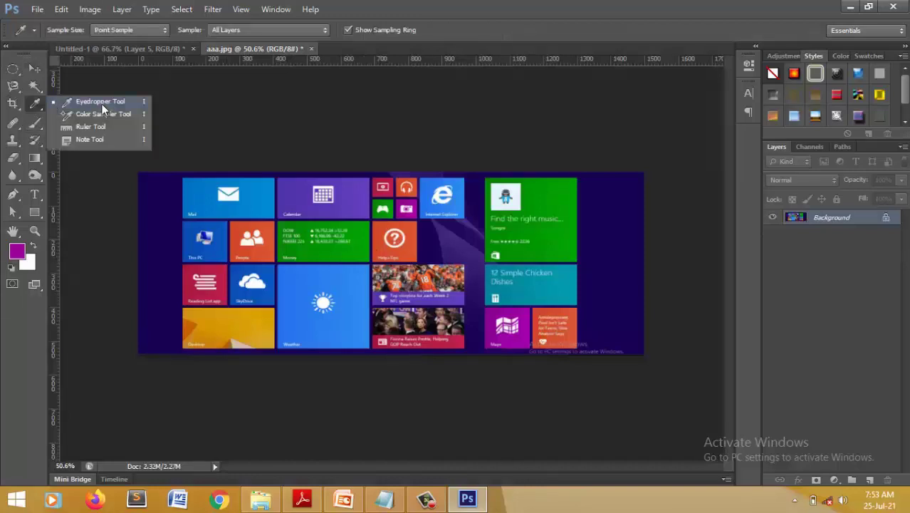
left_click(102, 104)
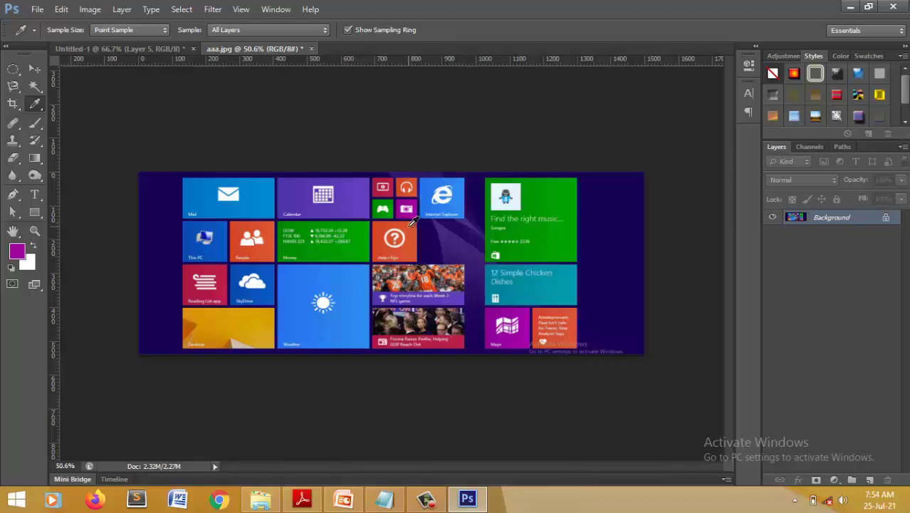
left_click(410, 225)
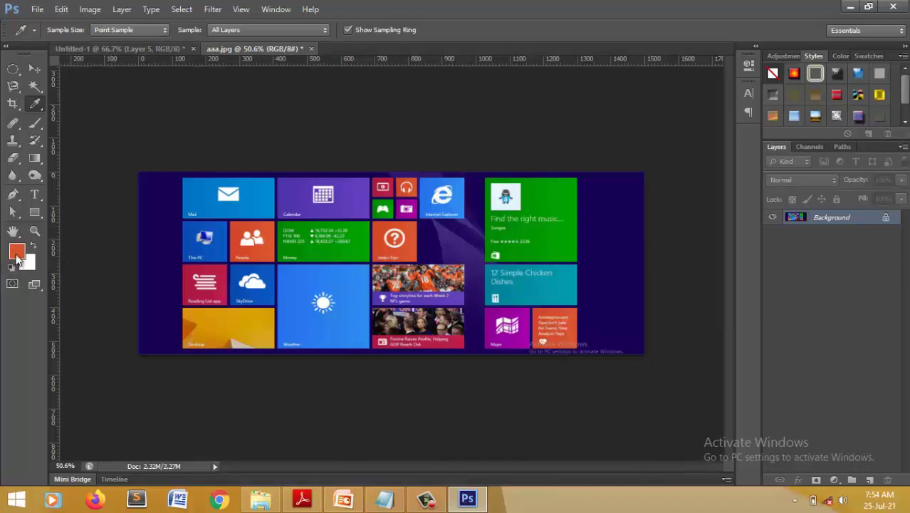
Draw an orange rectangle about 173 x 113 px in the empty area below the oval cutout in Untitled-1
left_click(178, 48)
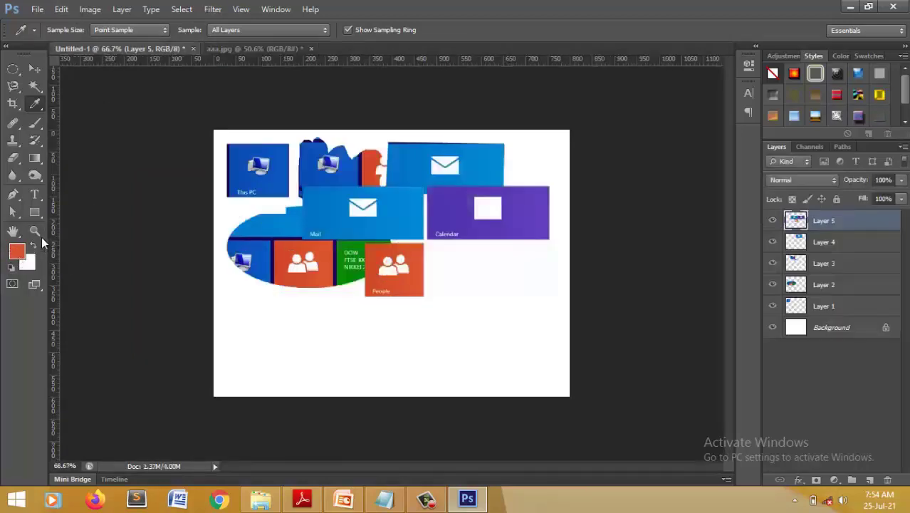
left_click(39, 213)
left_click_drag(265, 302, 342, 352)
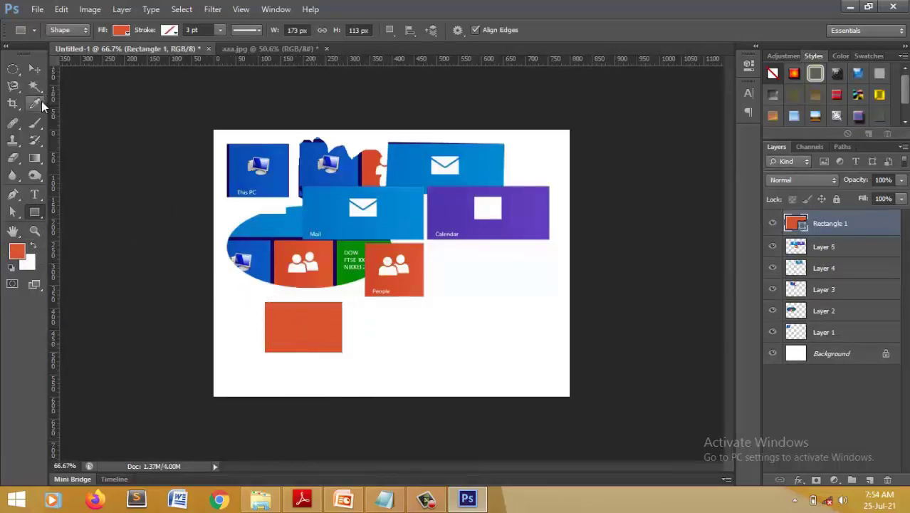
Bring up the portrait sunny-01.png at 500% with the Healing Brush tool active
key("j")
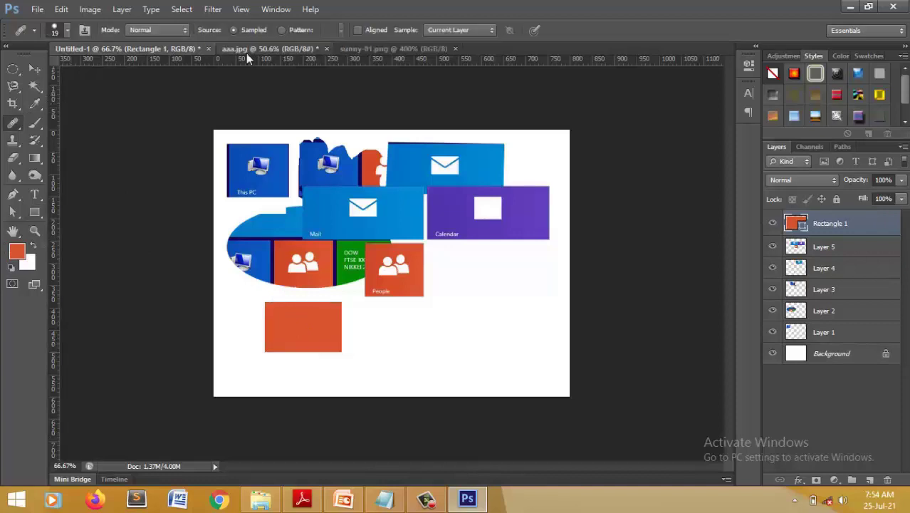
left_click(246, 50)
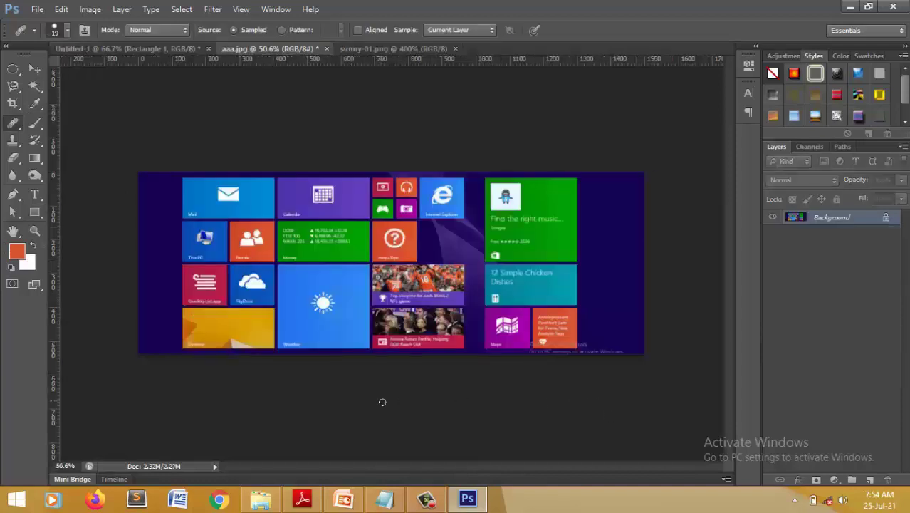
right_click(14, 125)
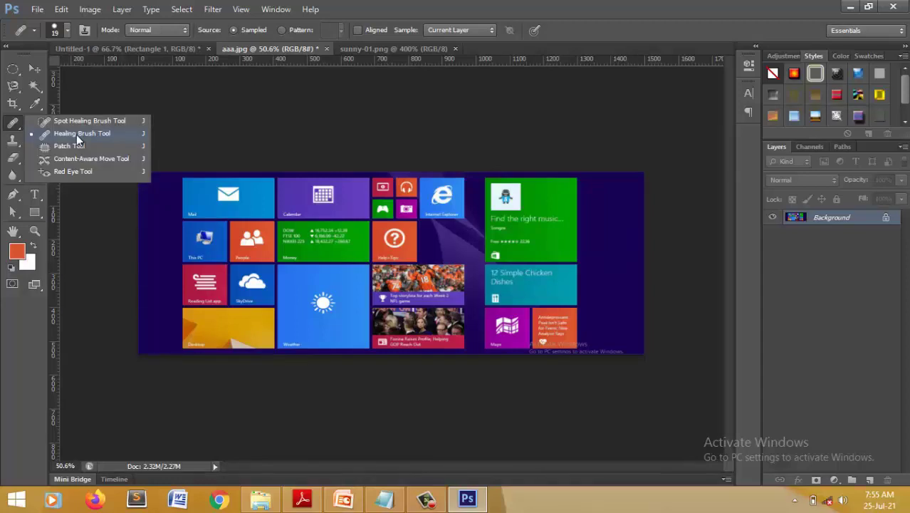
left_click(390, 49)
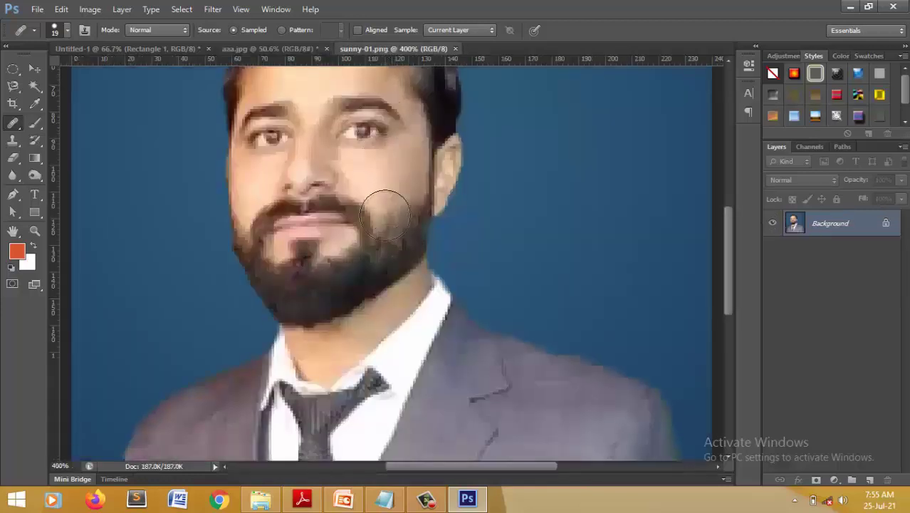
scroll(385, 214, "down", 3)
scroll(385, 217, "up", 2)
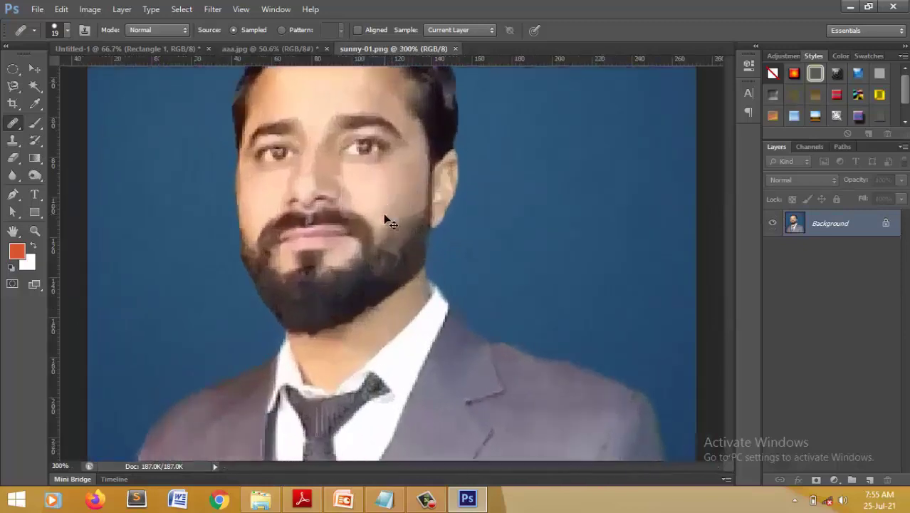
scroll(384, 219, "up", 2)
right_click(13, 122)
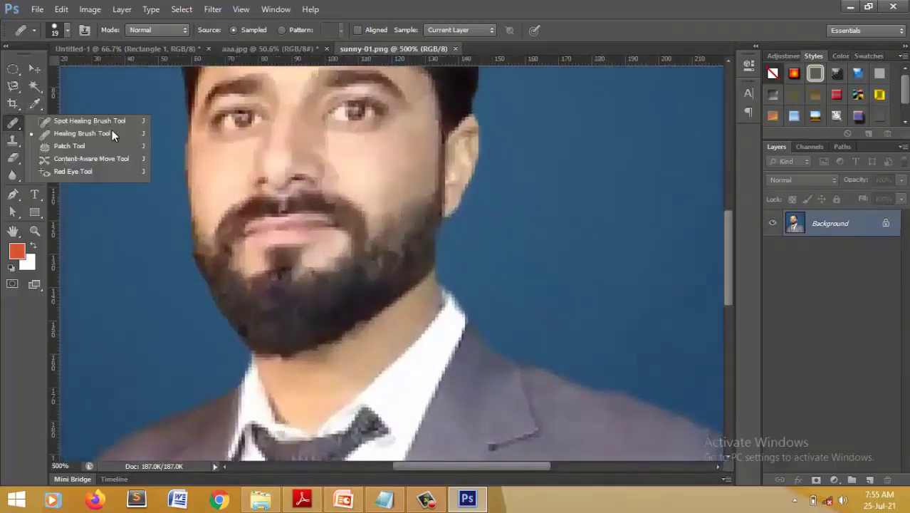
left_click(111, 133)
right_click(234, 167)
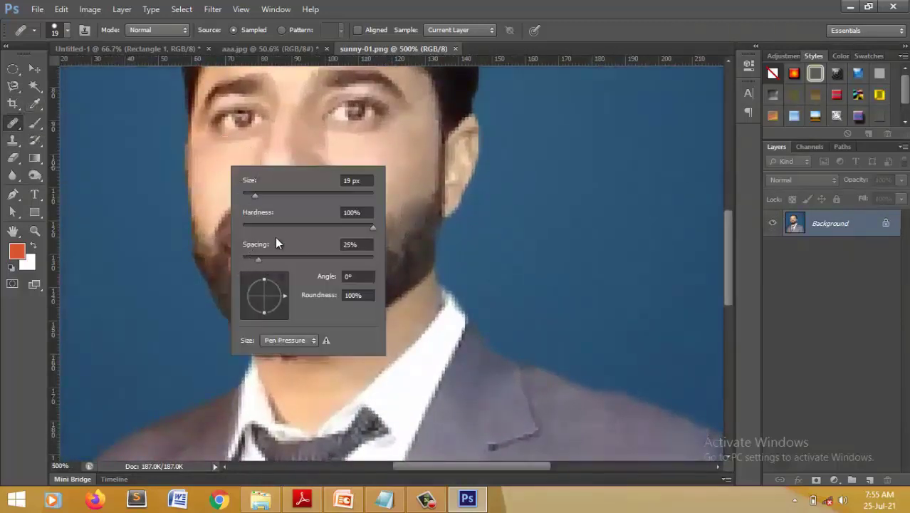
left_click_drag(253, 192, 245, 194)
left_click_drag(372, 227, 338, 228)
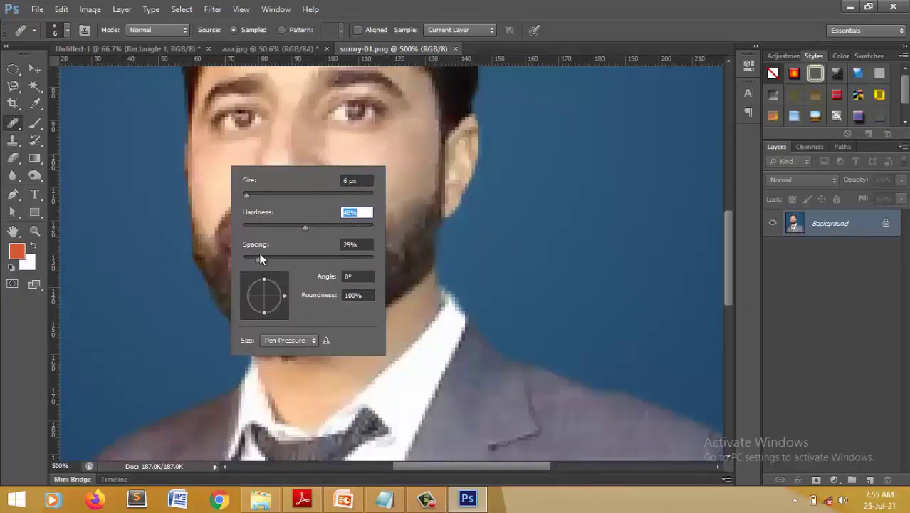
key("Escape")
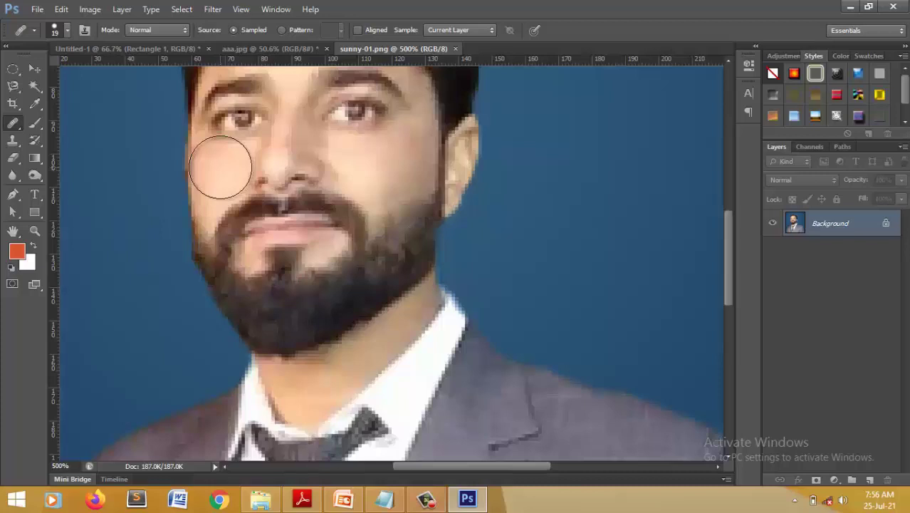
Sample skin from one cheek of the portrait and paint it over the opposite cheek, beside the visible ear, with the Healing Brush
left_click(220, 166, "alt")
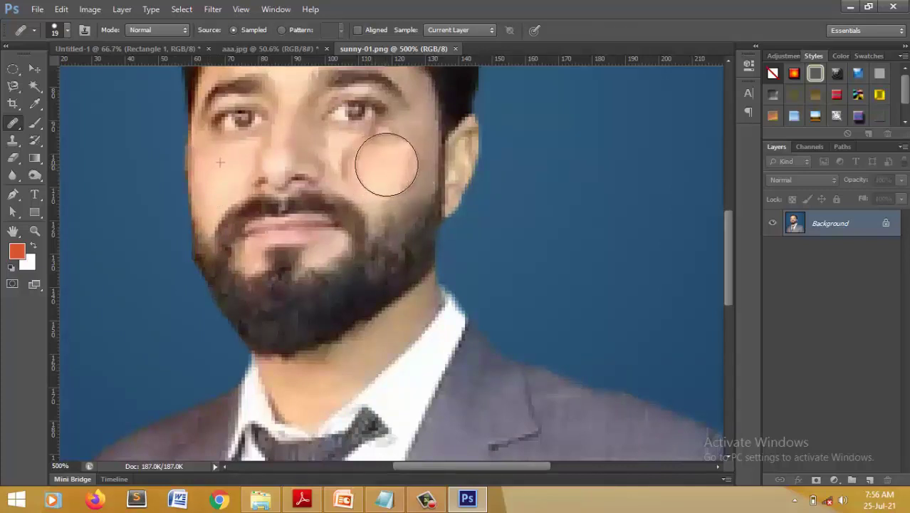
mouse_move(383, 165)
left_mouse_down()
mouse_move(293, 165)
mouse_move(375, 168)
left_mouse_up()
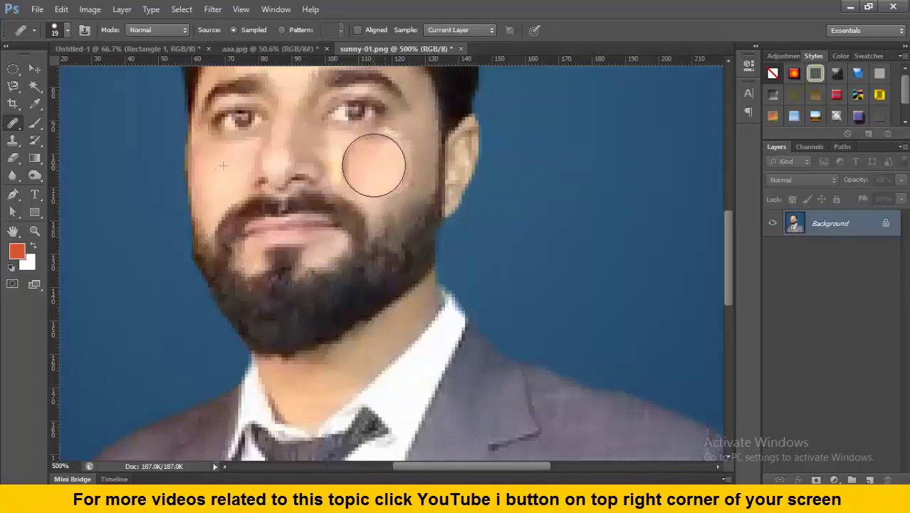
left_click_drag(374, 165, 379, 163)
key("ctrl+minus")
key("ctrl+minus")
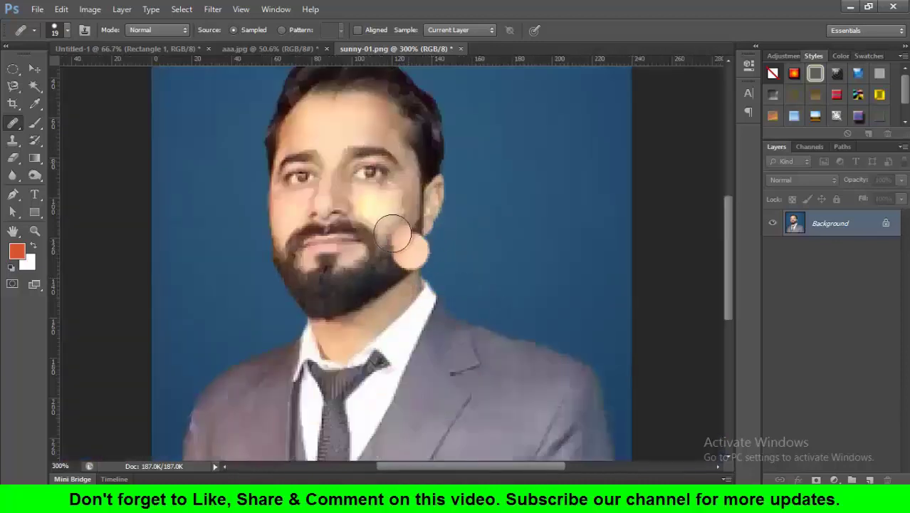
mouse_move(392, 233)
left_mouse_down()
mouse_move(364, 224)
mouse_move(379, 205)
left_mouse_up()
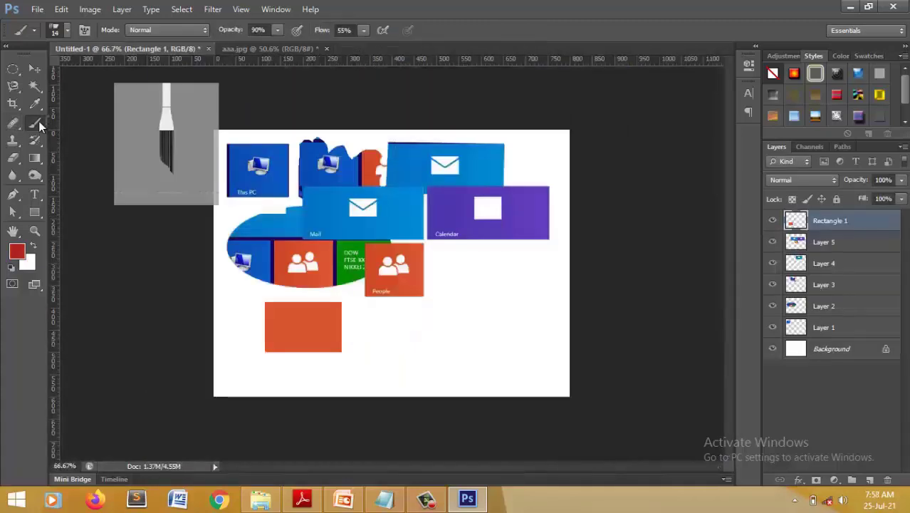
Set the Brush tool to a soft round 21 px tip with 0% hardness and paint red zigzag strokes below the Calendar tile
right_click(38, 121)
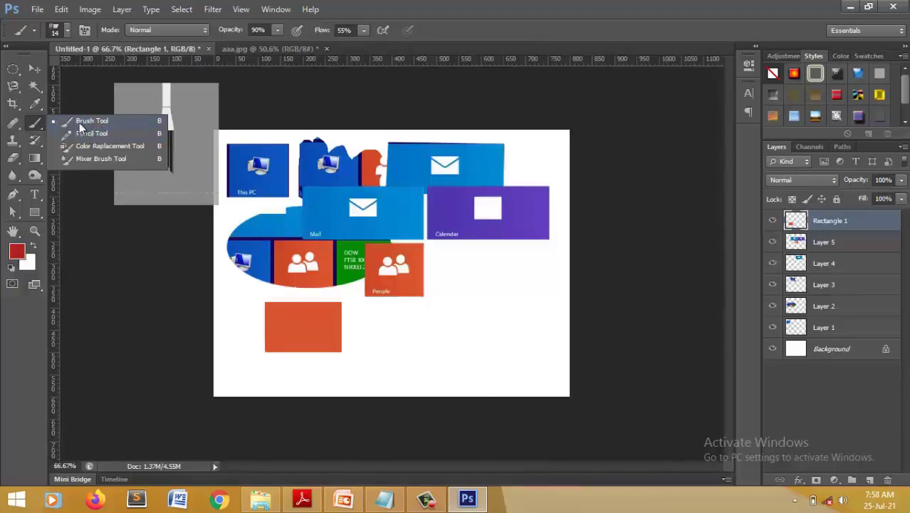
left_click(85, 121)
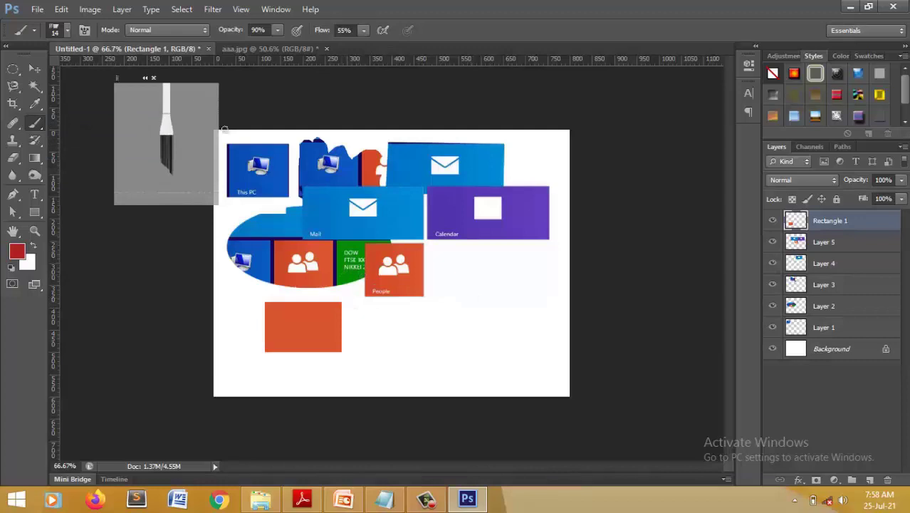
left_click(169, 163)
right_click(464, 268)
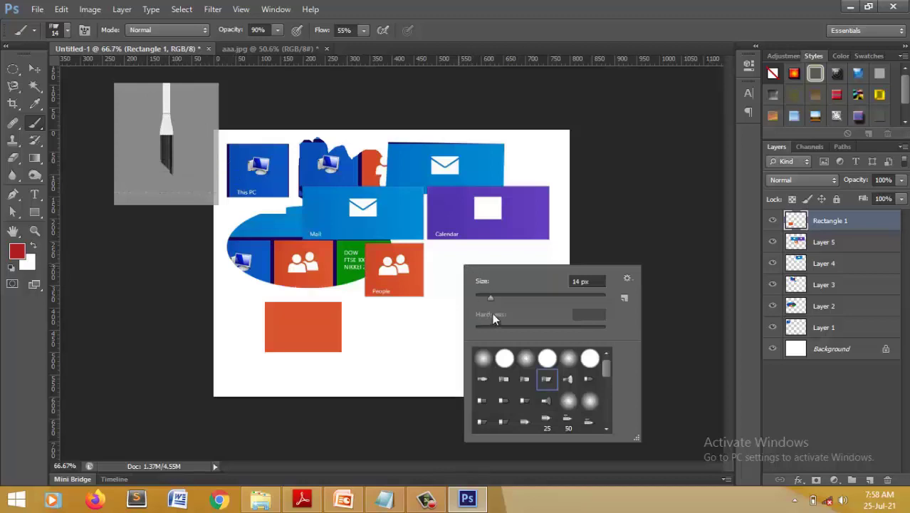
left_click_drag(489, 297, 499, 297)
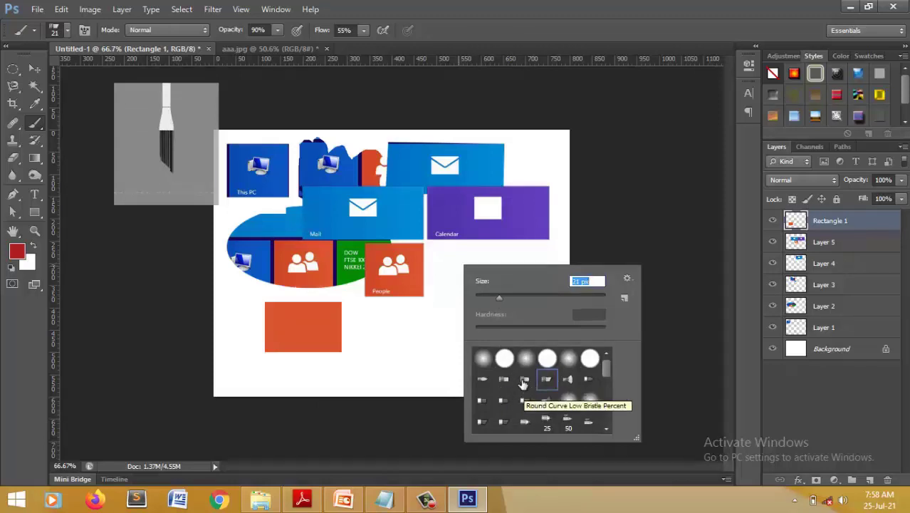
left_click(525, 358)
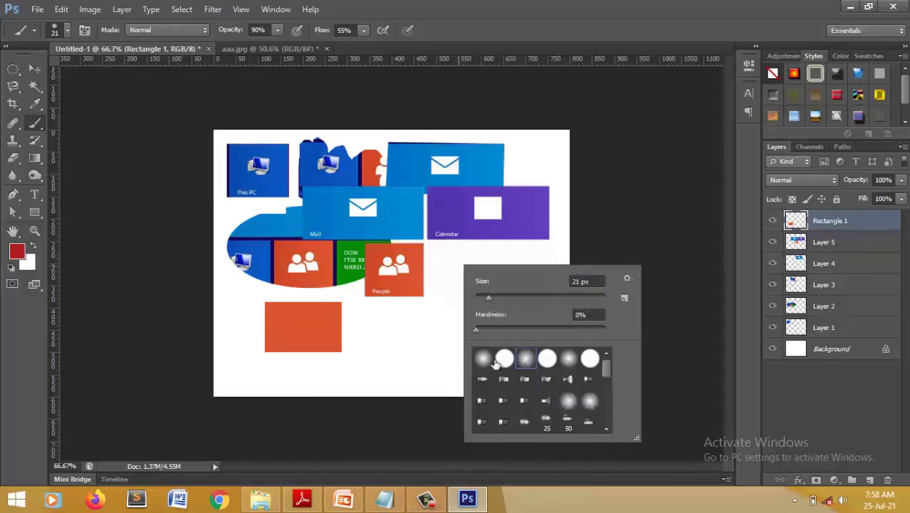
left_click(443, 299)
mouse_move(443, 299)
left_mouse_down()
mouse_move(458, 275)
mouse_move(458, 330)
mouse_move(463, 285)
mouse_move(463, 325)
mouse_move(479, 259)
mouse_move(481, 329)
mouse_move(490, 274)
mouse_move(499, 316)
mouse_move(499, 272)
mouse_move(503, 336)
mouse_move(514, 295)
mouse_move(510, 327)
mouse_move(490, 275)
left_mouse_up()
Clone the red zigzag strokes with the Clone Stamp tool into the empty areas beside and below the orange rectangle
left_click(13, 142)
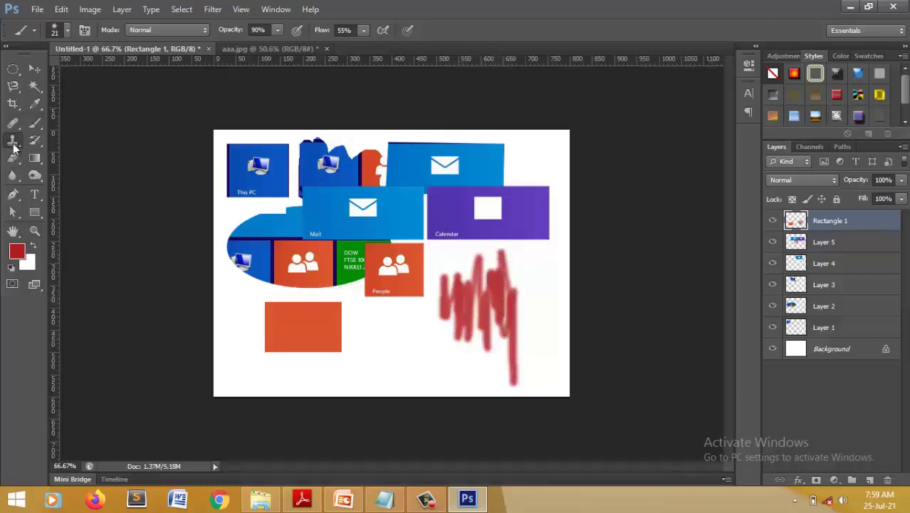
left_click_drag(14, 146, 71, 146)
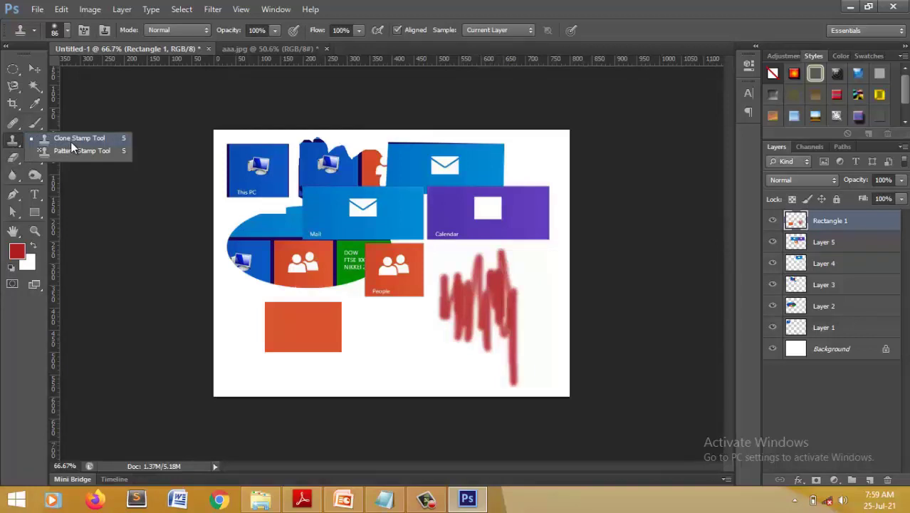
left_click(70, 142)
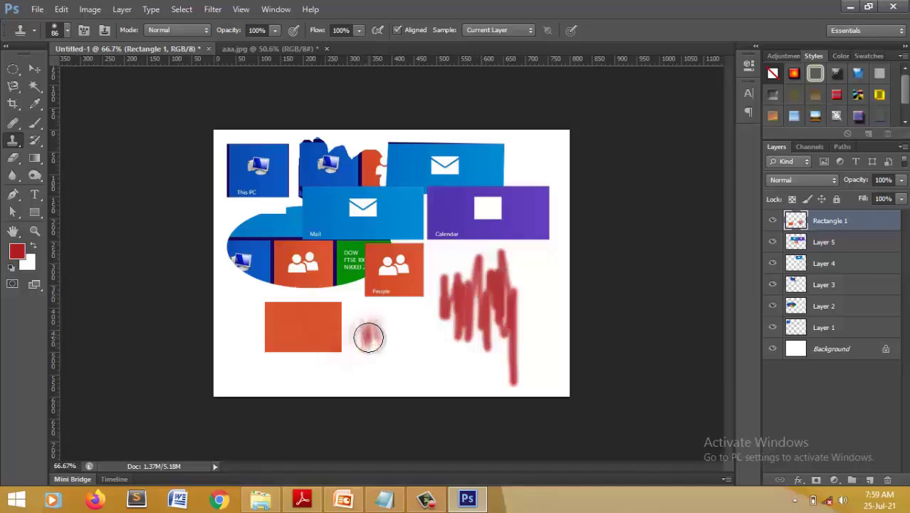
mouse_move(370, 346)
left_mouse_down()
mouse_move(371, 337)
mouse_move(386, 343)
mouse_move(375, 346)
mouse_move(380, 335)
mouse_move(369, 345)
mouse_move(381, 333)
mouse_move(381, 356)
mouse_move(360, 345)
mouse_move(378, 330)
mouse_move(381, 362)
mouse_move(365, 346)
mouse_move(370, 335)
mouse_move(396, 349)
mouse_move(367, 359)
mouse_move(379, 326)
mouse_move(385, 353)
mouse_move(371, 356)
mouse_move(495, 292)
mouse_move(534, 325)
mouse_move(440, 356)
mouse_move(390, 336)
mouse_move(386, 364)
mouse_move(398, 362)
mouse_move(402, 385)
mouse_move(236, 361)
mouse_move(278, 383)
mouse_move(249, 374)
mouse_move(274, 377)
mouse_move(256, 374)
mouse_move(263, 378)
left_mouse_up()
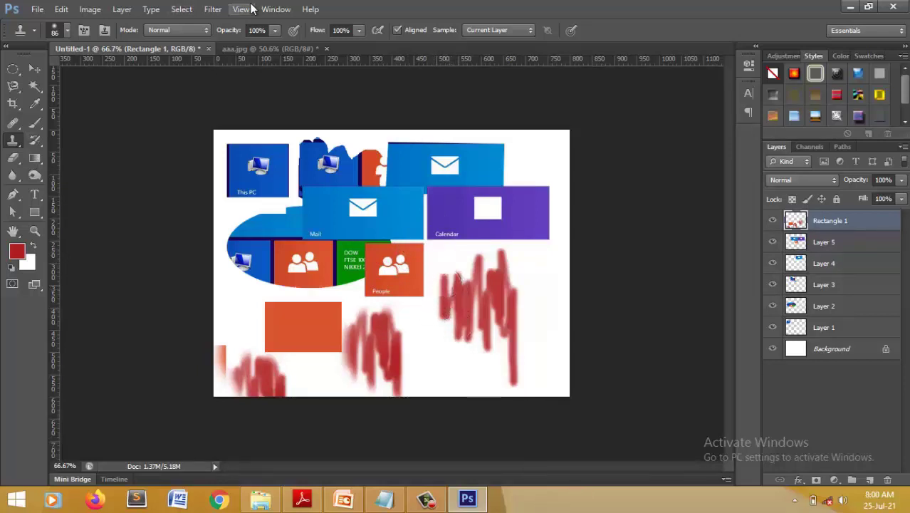
Show the document's History and step back to the first Brush Tool state, removing the cloned strokes
left_click(276, 9)
left_click(282, 201)
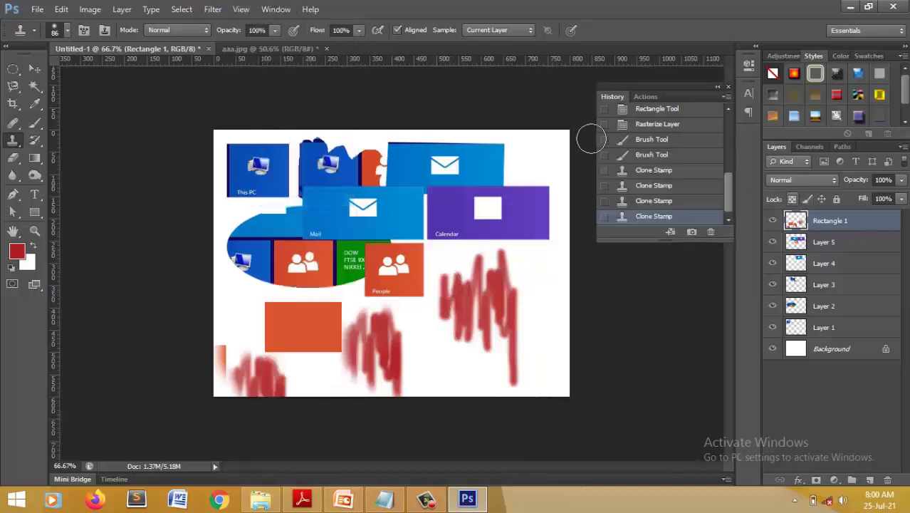
left_click(653, 201)
left_click(648, 185)
left_click(651, 155)
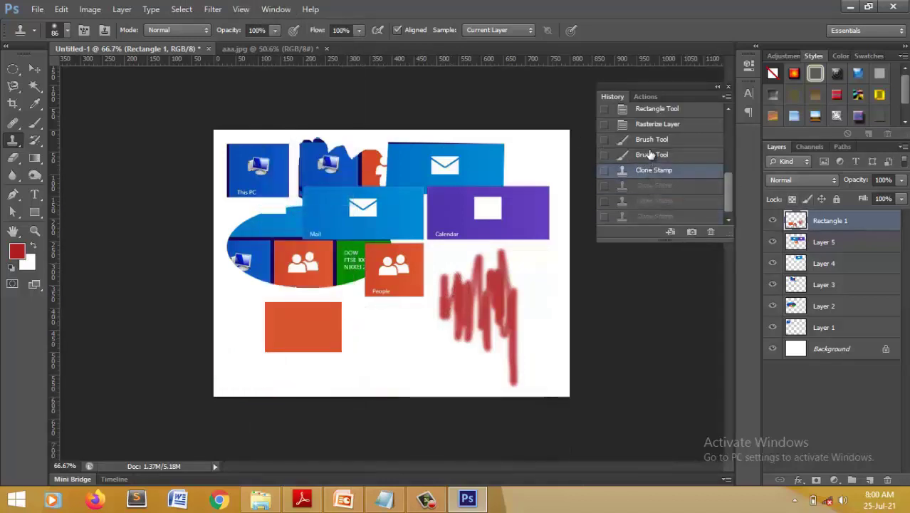
left_click(651, 139)
left_click(656, 124)
left_click(654, 138)
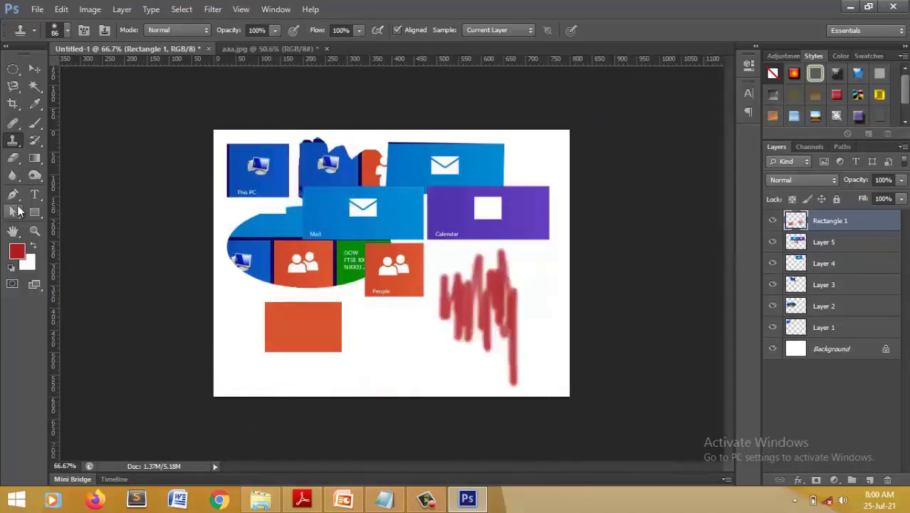
Erase a small patch of the Money tile in aaa.jpg with the Eraser tool and undo it
left_click(37, 144)
left_click(13, 158)
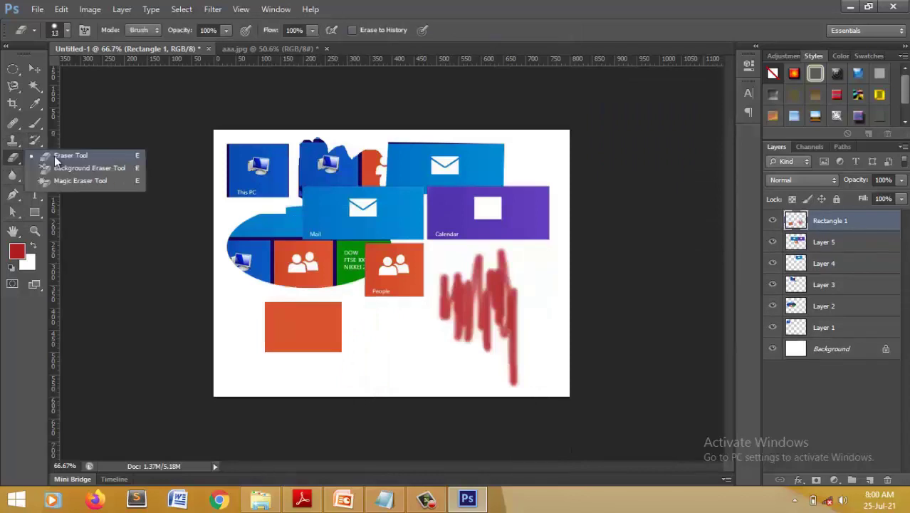
left_click(54, 156)
left_click(221, 49)
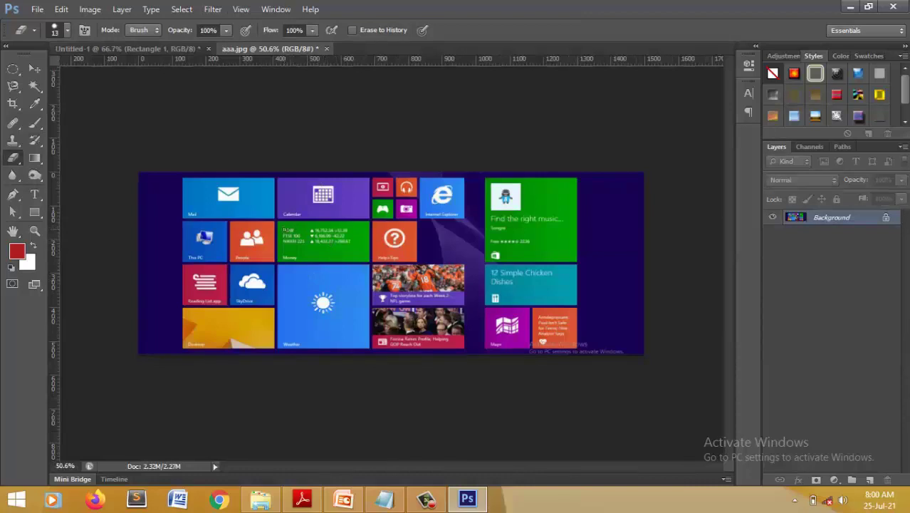
mouse_move(279, 223)
left_mouse_down()
mouse_move(280, 248)
mouse_move(287, 218)
mouse_move(285, 248)
mouse_move(289, 228)
mouse_move(296, 239)
left_mouse_up()
key("ctrl+z")
Draw a tall elliptical selection in the empty dark area beside the green music tile
left_click(34, 158)
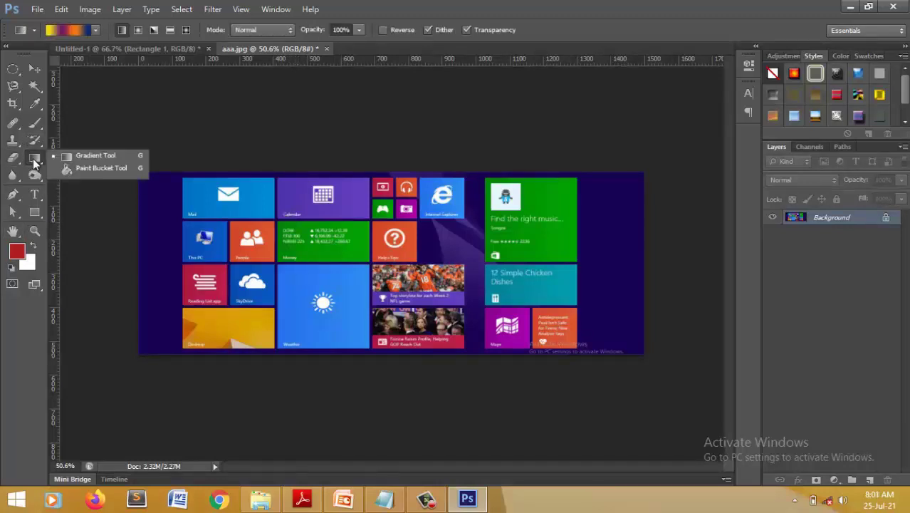
left_click(100, 155)
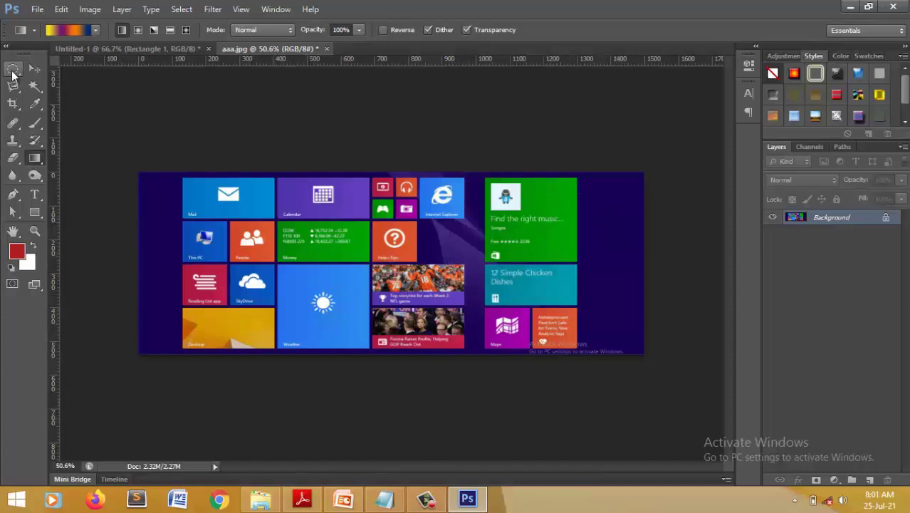
left_click(12, 70)
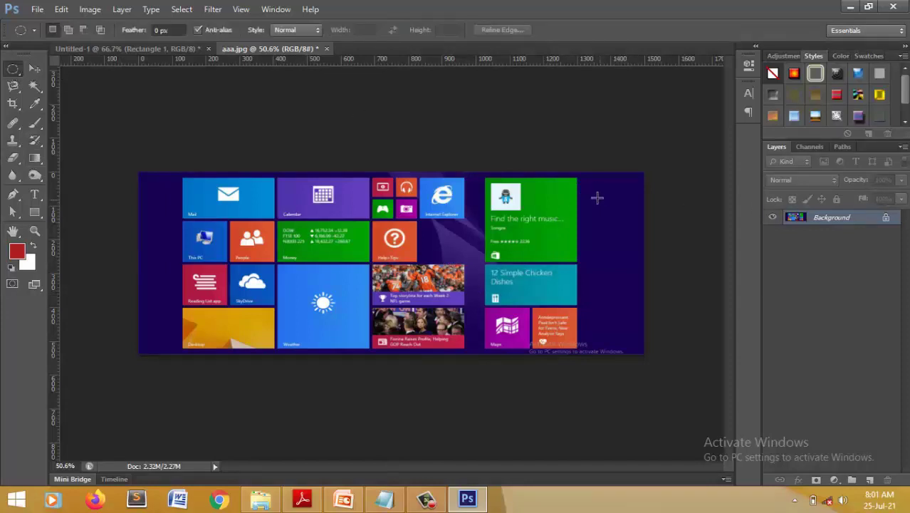
left_click_drag(595, 194, 628, 284)
Fill the elliptical selection with a linear rainbow gradient using the Gradient tool, and undo the fill
left_click(35, 157)
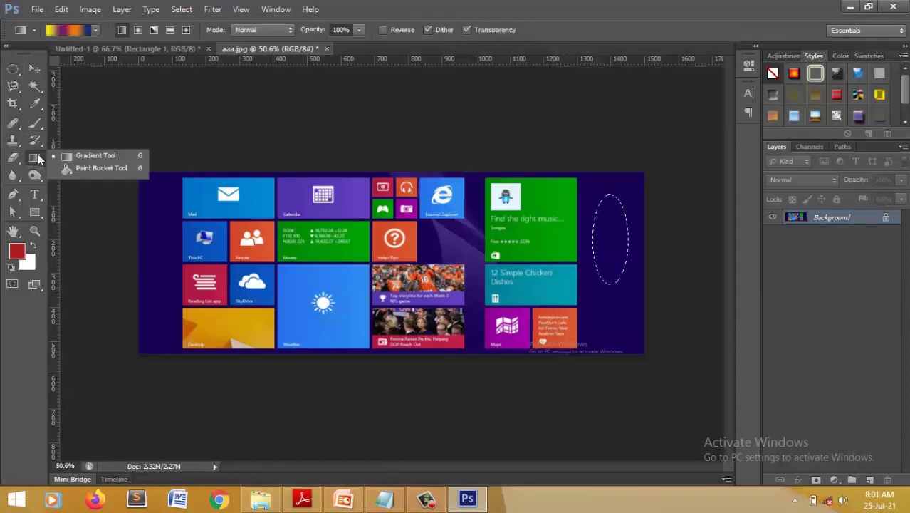
left_click(64, 157)
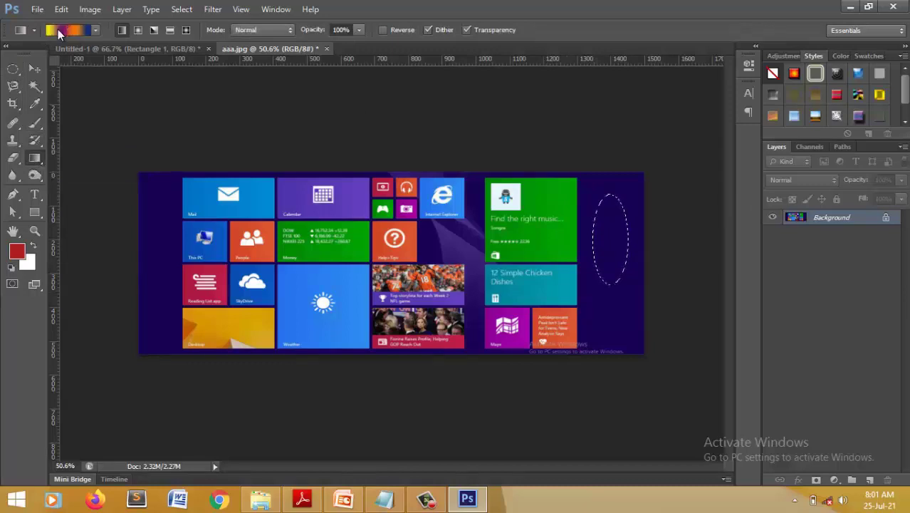
left_click(96, 30)
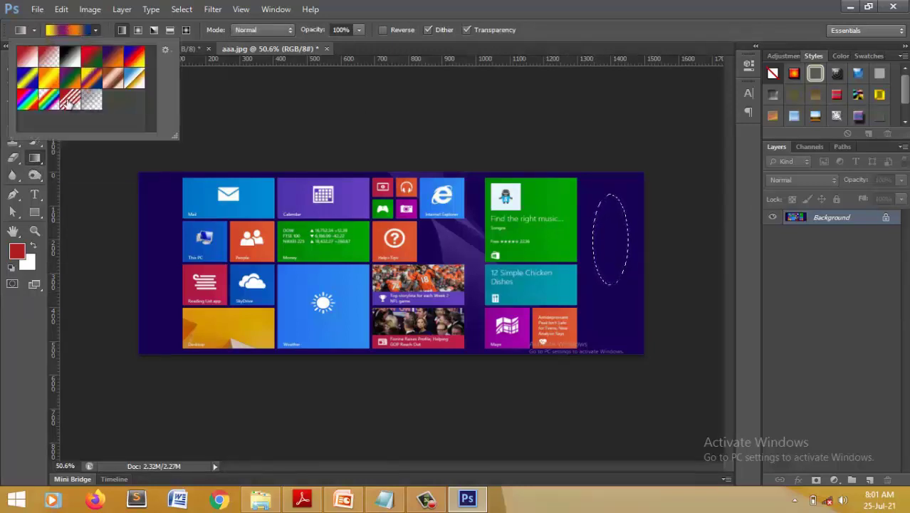
left_click(29, 99)
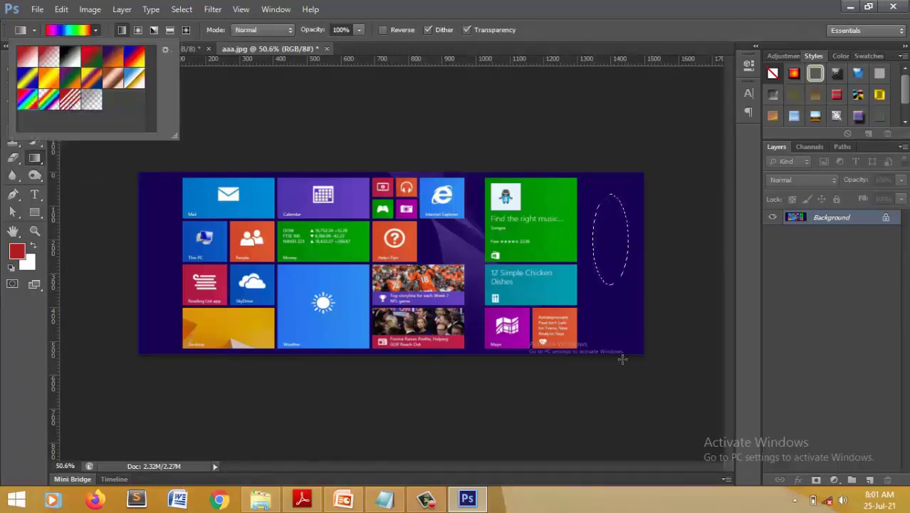
left_click(605, 232)
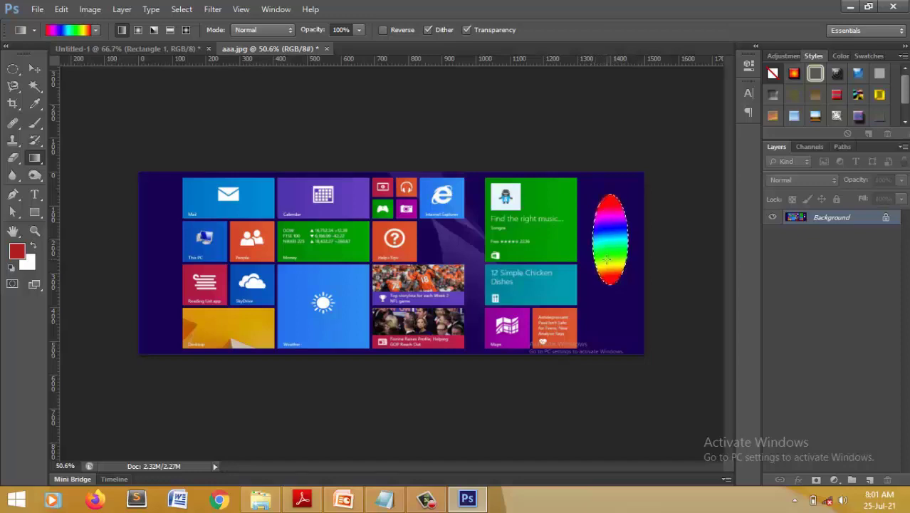
key("ctrl+z")
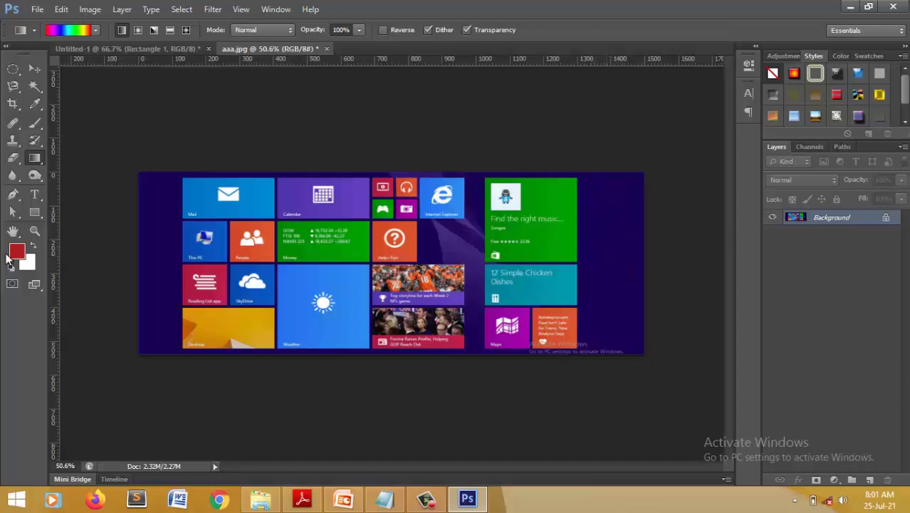
Blur the jersey numbers 18 and 74 and the start of the NFL storyline caption with the Blur tool
left_click(12, 177)
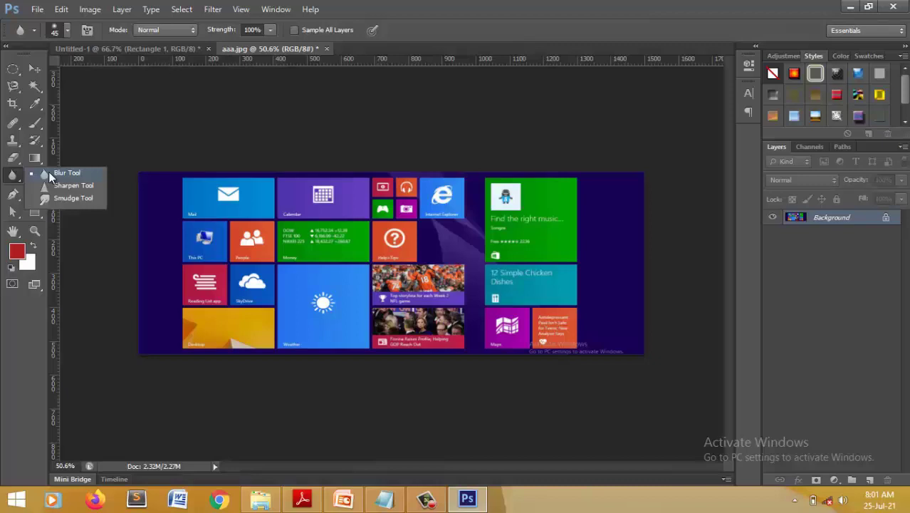
left_click(49, 172)
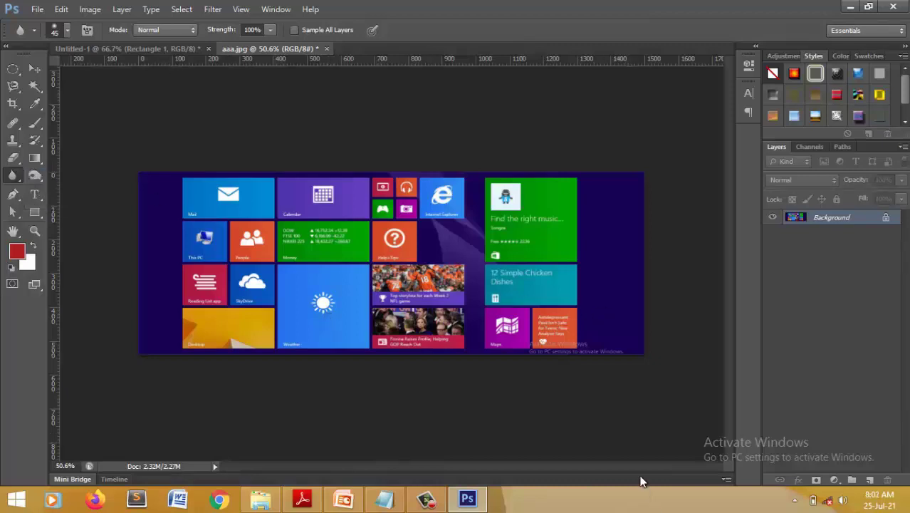
key("ctrl+plus")
key("ctrl+plus")
key("ctrl+plus")
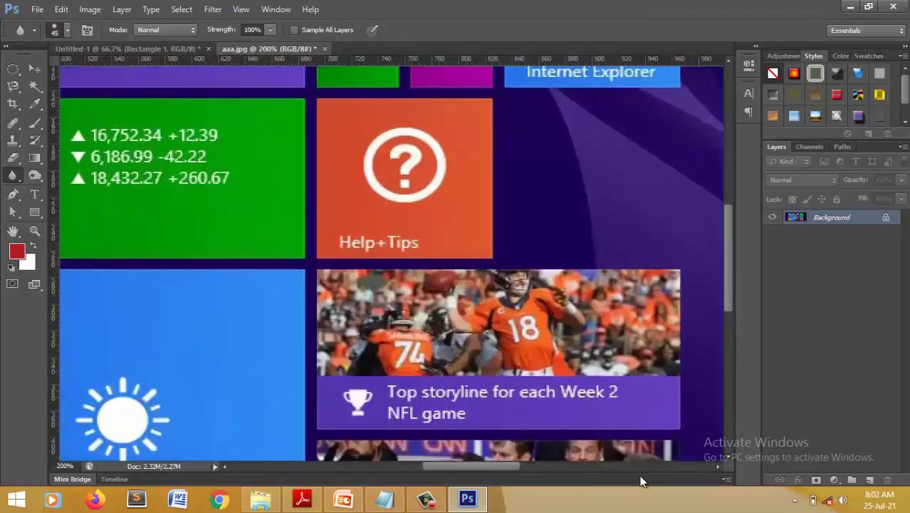
mouse_move(562, 341)
left_mouse_down()
mouse_move(519, 321)
mouse_move(523, 335)
mouse_move(524, 316)
mouse_move(525, 331)
mouse_move(529, 324)
left_mouse_up()
mouse_move(404, 353)
left_mouse_down()
mouse_move(403, 364)
mouse_move(409, 350)
left_mouse_up()
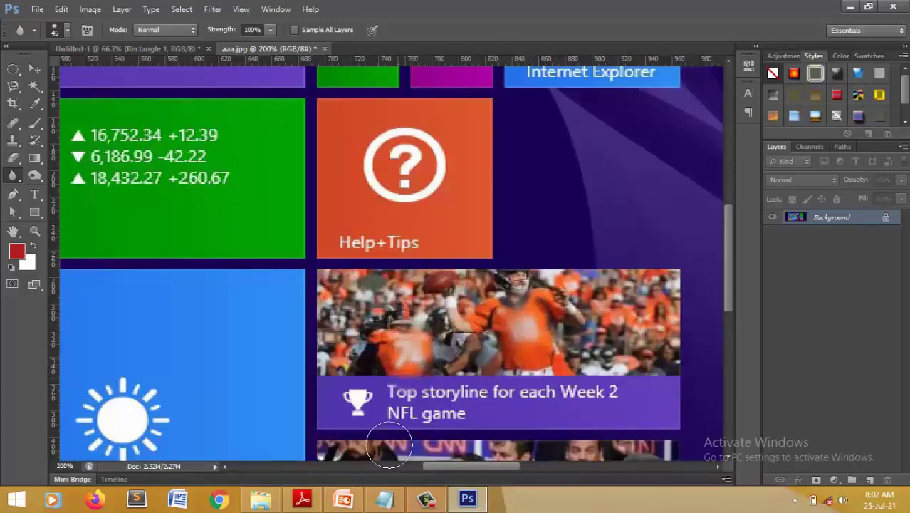
mouse_move(395, 393)
left_mouse_down()
mouse_move(400, 403)
mouse_move(588, 392)
mouse_move(435, 420)
mouse_move(412, 404)
mouse_move(339, 403)
left_mouse_up()
key("ctrl+0")
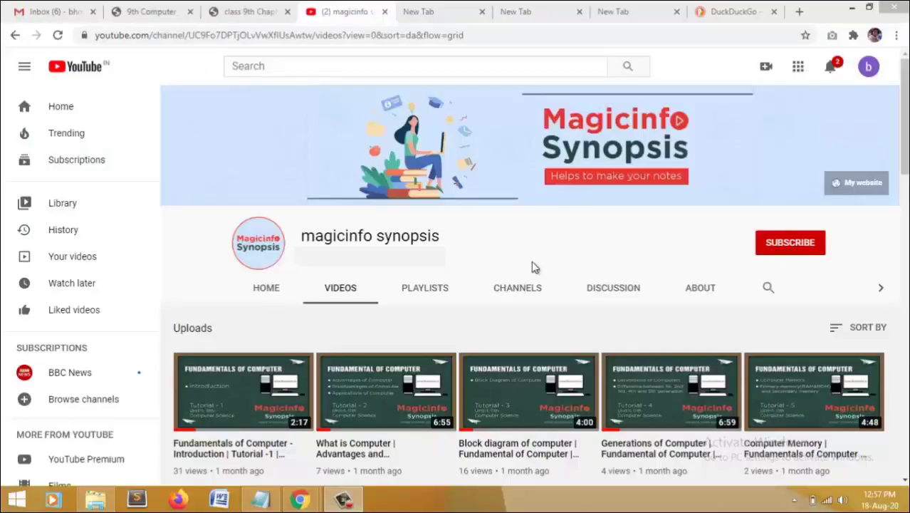
Switch to YouTube in the browser, subscribe to the magicinfo synopsis channel and choose its notification bell
left_click(780, 244)
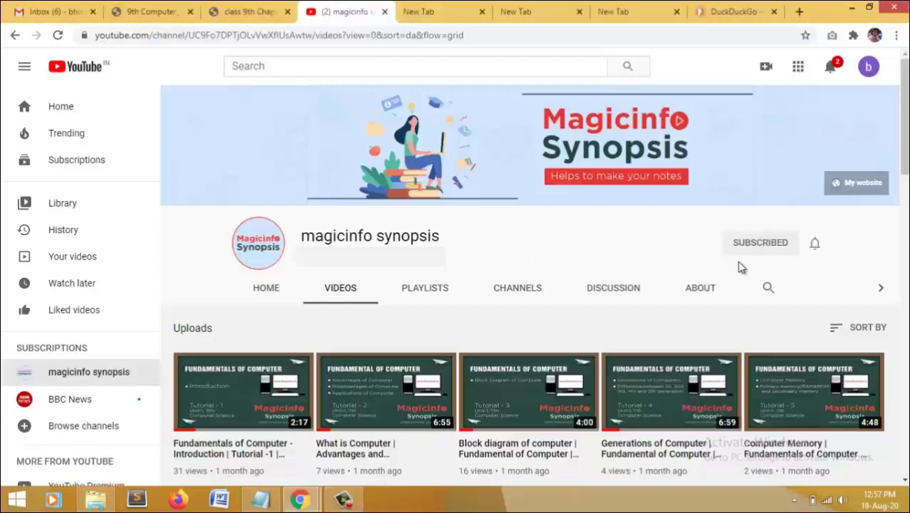
left_click(815, 246)
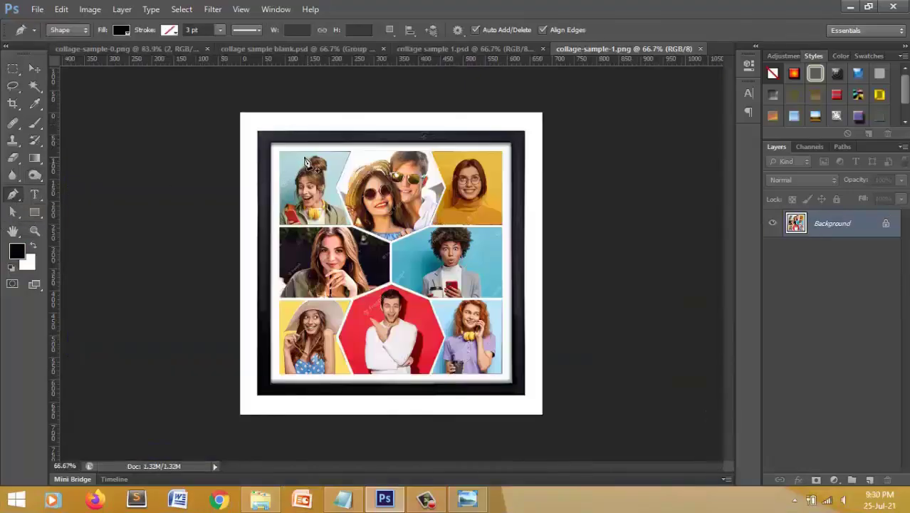
In Photoshop, trace the first photo cell of collage-sample-1.png with the Pen tool as a closed black shape of about 162 x 167 px
left_click(279, 152)
left_click(278, 227)
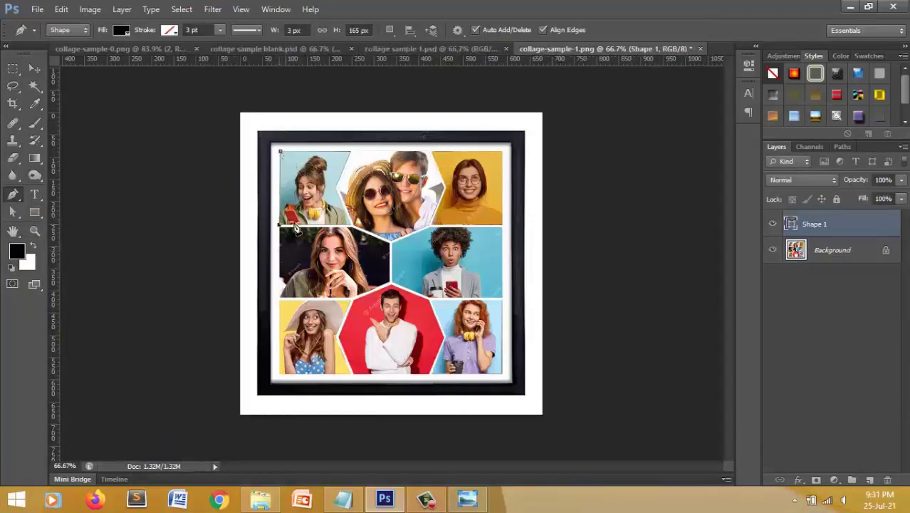
left_click(351, 225)
left_click(336, 187)
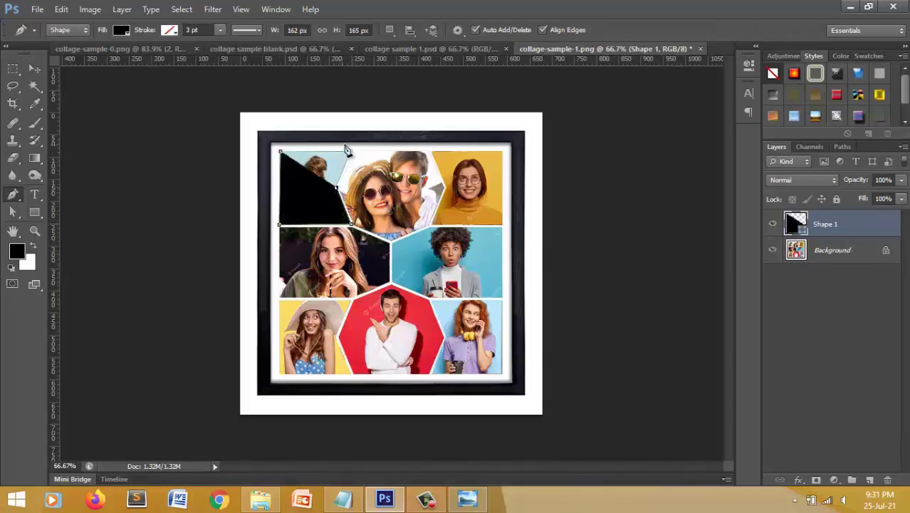
left_click(349, 151)
left_click(281, 154)
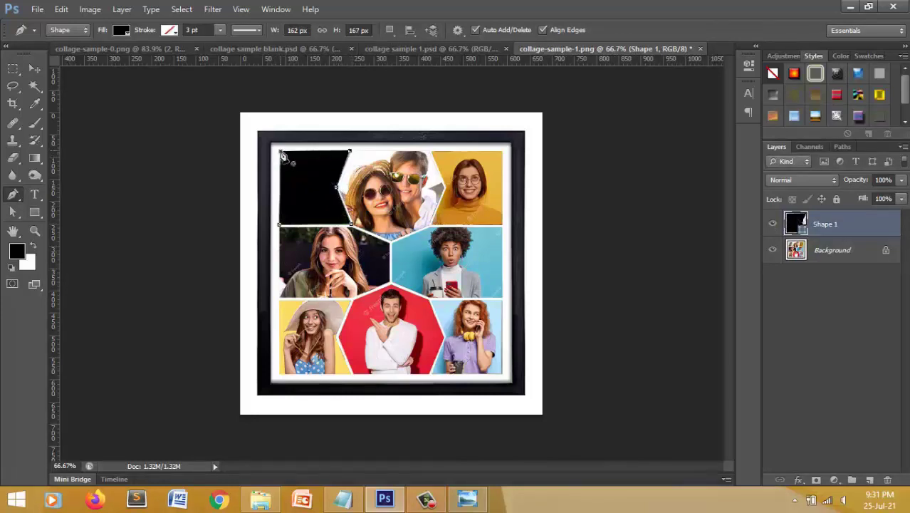
Move the black shape's upper-right anchor point slightly right with the Direct Selection tool, making the shape about 162 x 167 px
left_click(12, 211)
left_click_drag(18, 213, 81, 223)
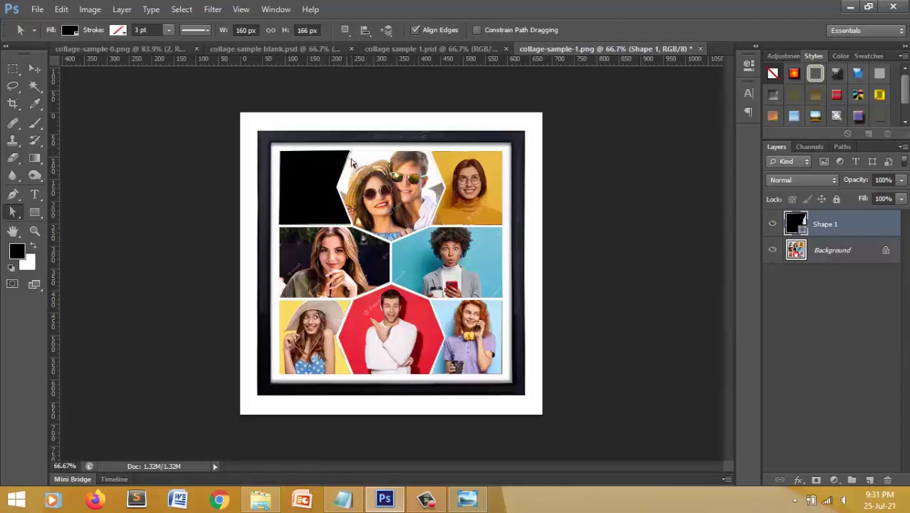
key("ctrl+plus")
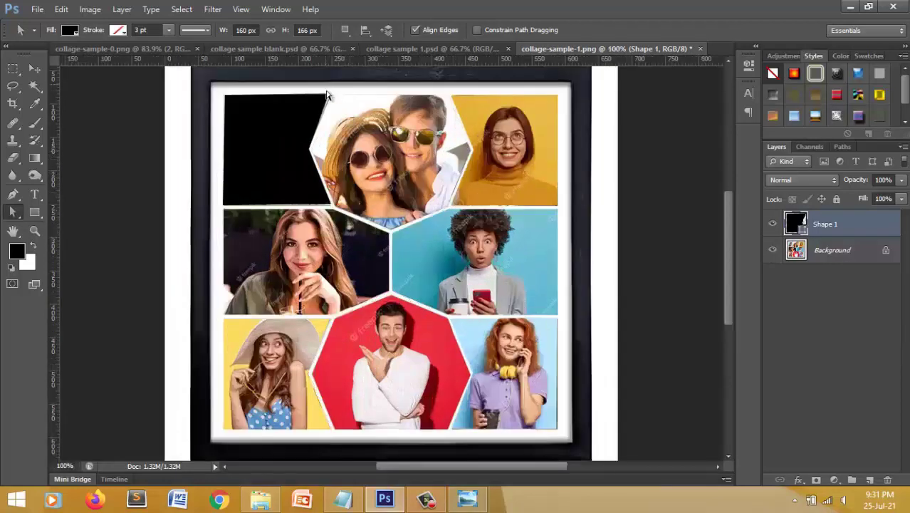
key("Right")
key("Right")
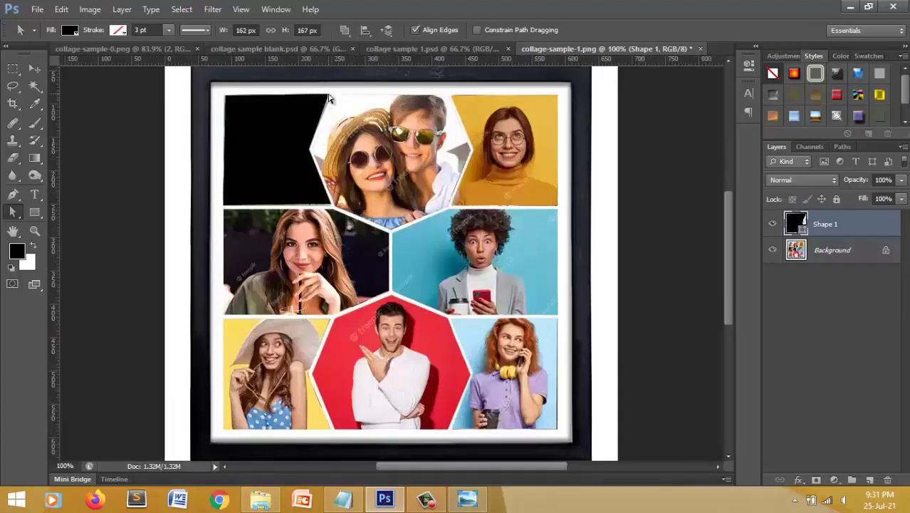
left_click(327, 99)
Darken the red cell with the man and the dark-haired woman's cell with the Burn tool, using Midtones at 50% exposure
mouse_move(34, 175)
left_mouse_down()
mouse_move(90, 201)
mouse_move(87, 186)
mouse_move(93, 201)
mouse_move(93, 189)
left_mouse_up()
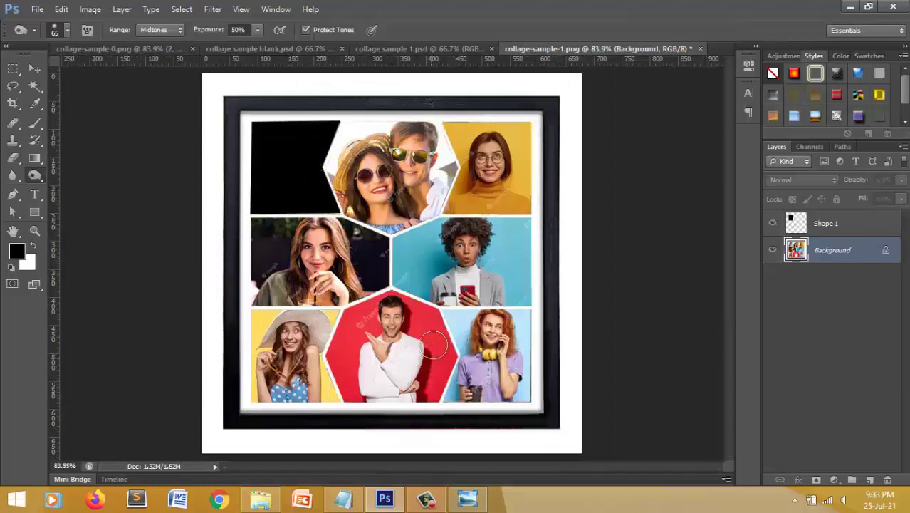
mouse_move(434, 346)
left_mouse_down()
mouse_move(392, 334)
mouse_move(389, 322)
left_mouse_up()
mouse_move(364, 256)
left_mouse_down()
mouse_move(323, 247)
mouse_move(315, 255)
mouse_move(316, 246)
mouse_move(320, 269)
left_mouse_up()
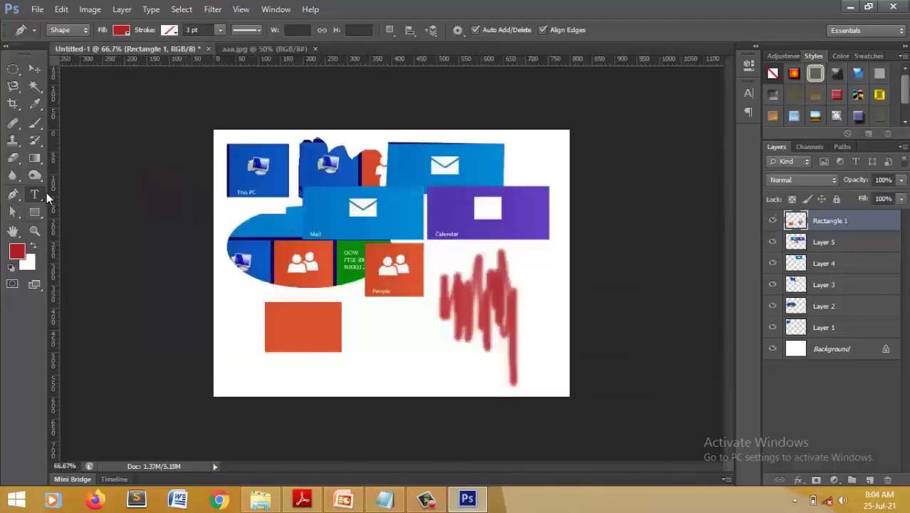
Add horizontal text reading "sdfgsdfgsdfg" beside the orange rectangle in Untitled-1
left_click(39, 197)
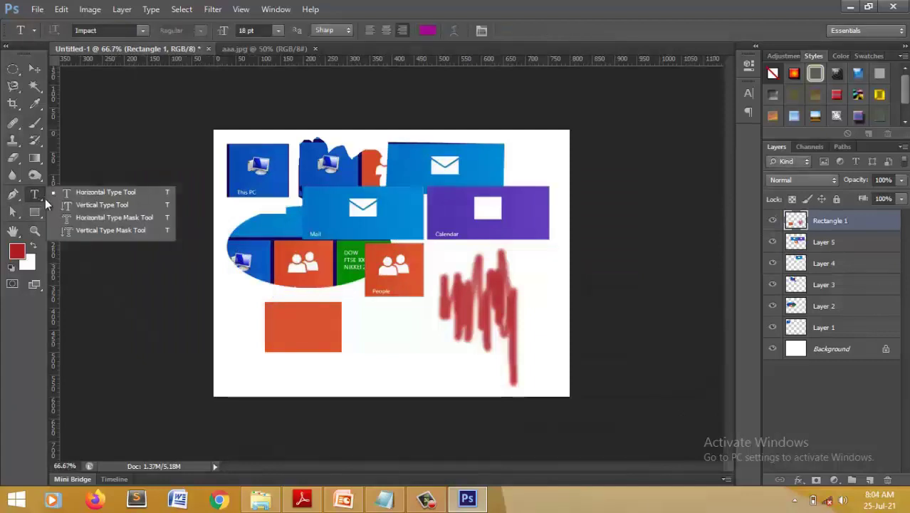
left_click(98, 191)
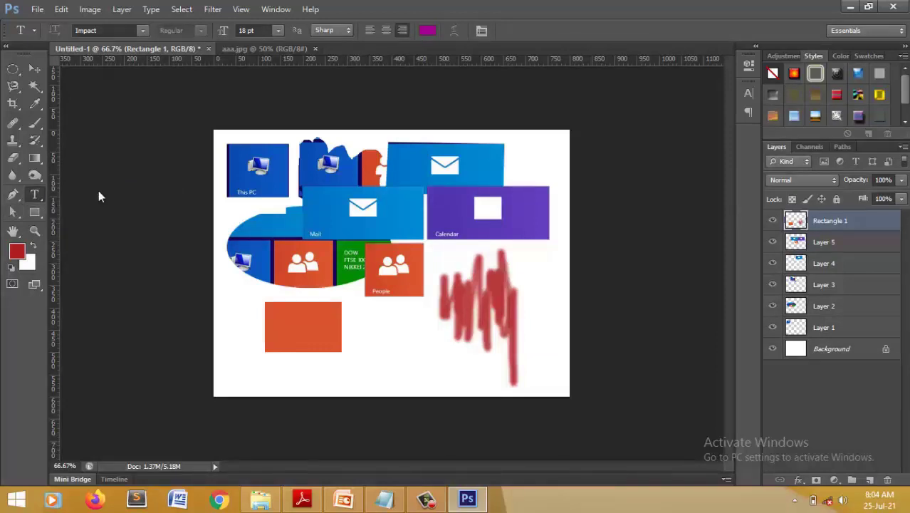
left_click(367, 333)
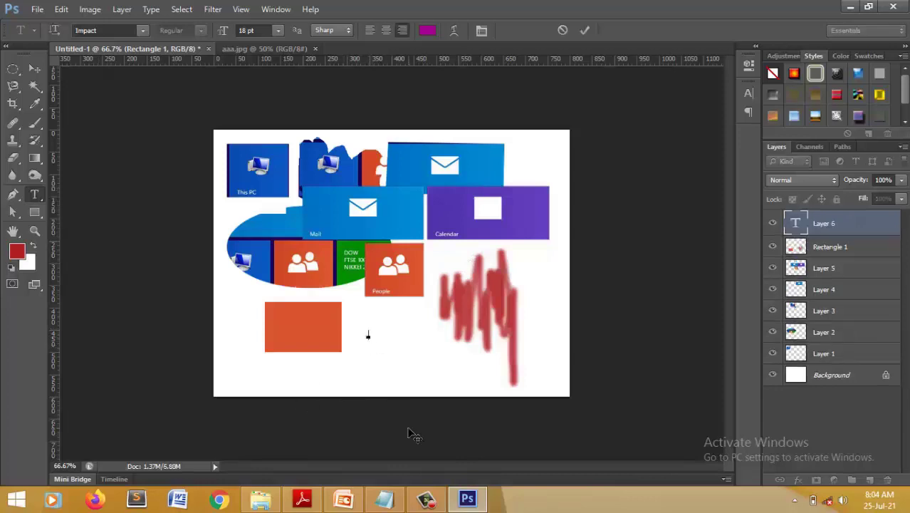
type("sdfasdfasdfa")
Set the new horizontal text to 36 pt and colour it green #10a600
left_click_drag(367, 334, 319, 333)
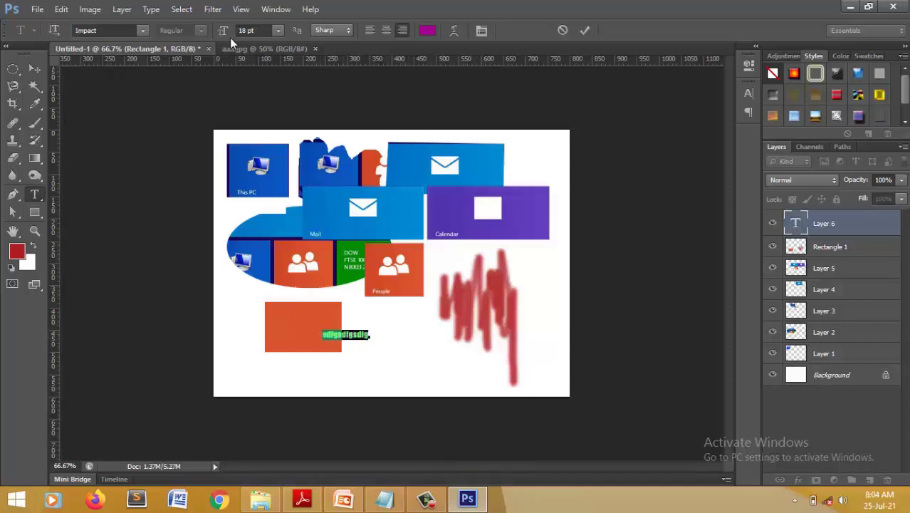
left_click(278, 29)
left_click(267, 224)
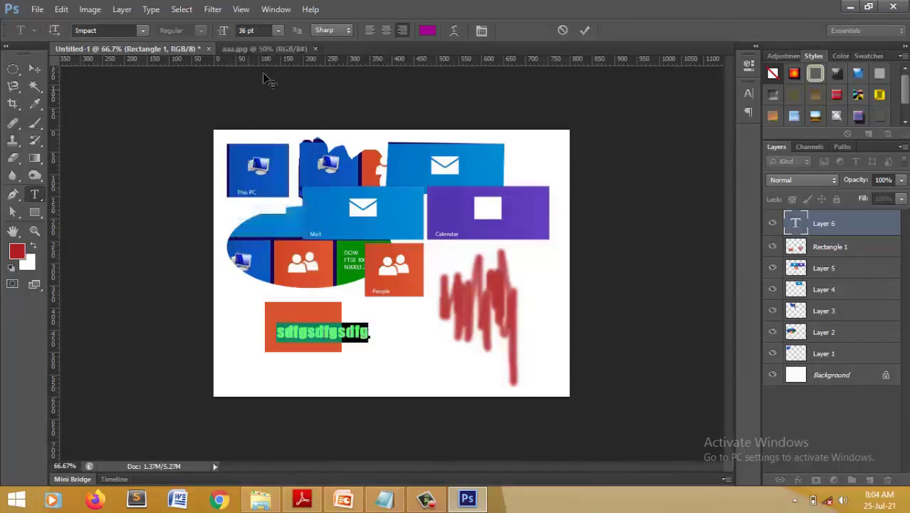
left_click(427, 30)
left_click(571, 291)
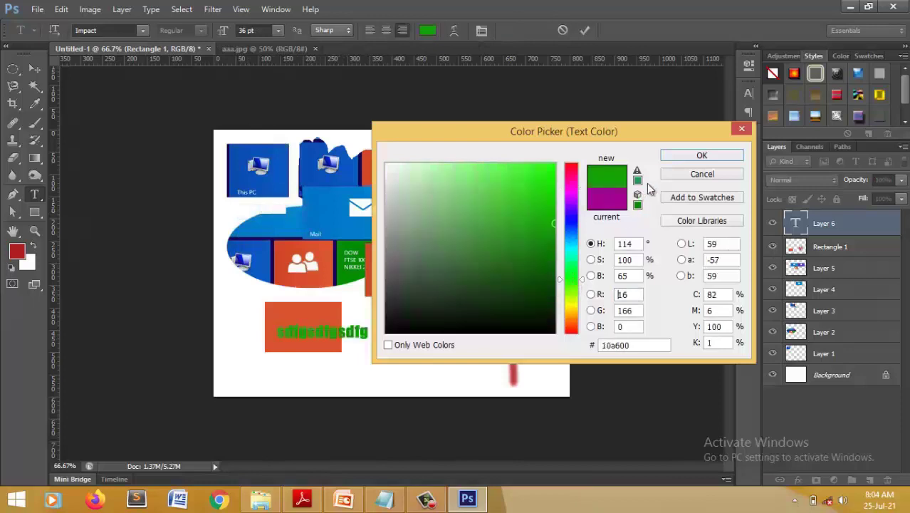
left_click(703, 155)
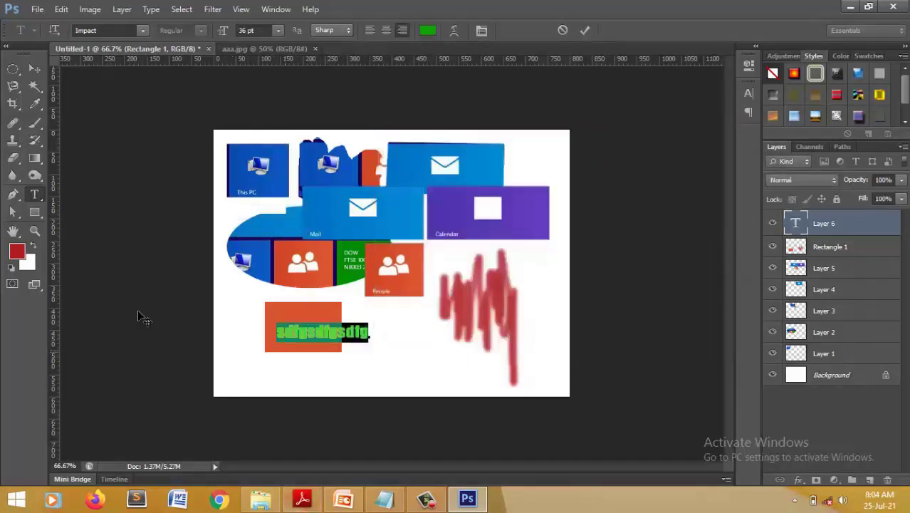
Add vertical text reading "sddfasfasddfasddfasd" to the left of the red brush scribble, shift it slightly right and commit it
right_click(36, 196)
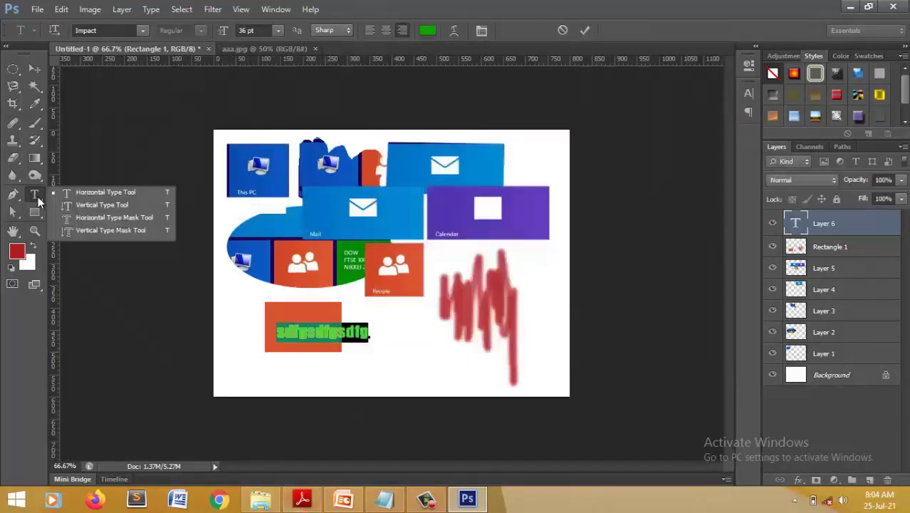
left_click(135, 207)
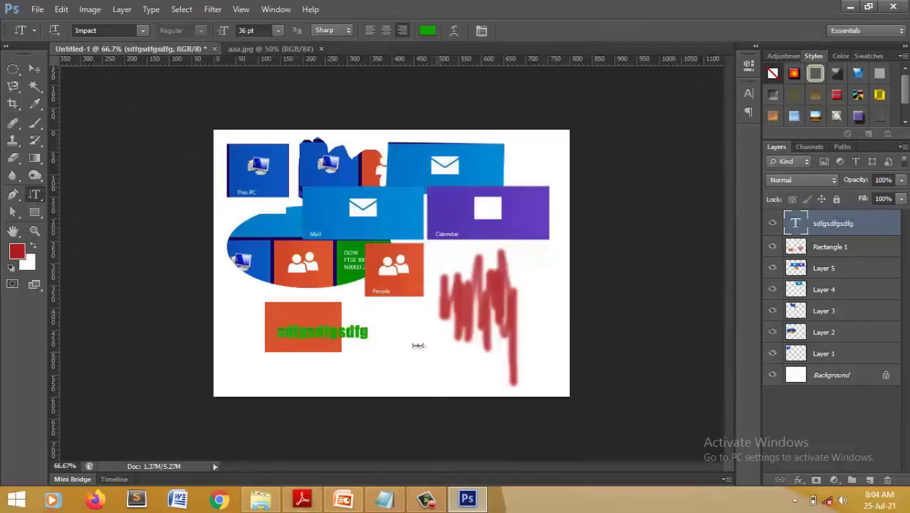
left_click(417, 363)
type("sdfasdfasdfasdfasdfasd")
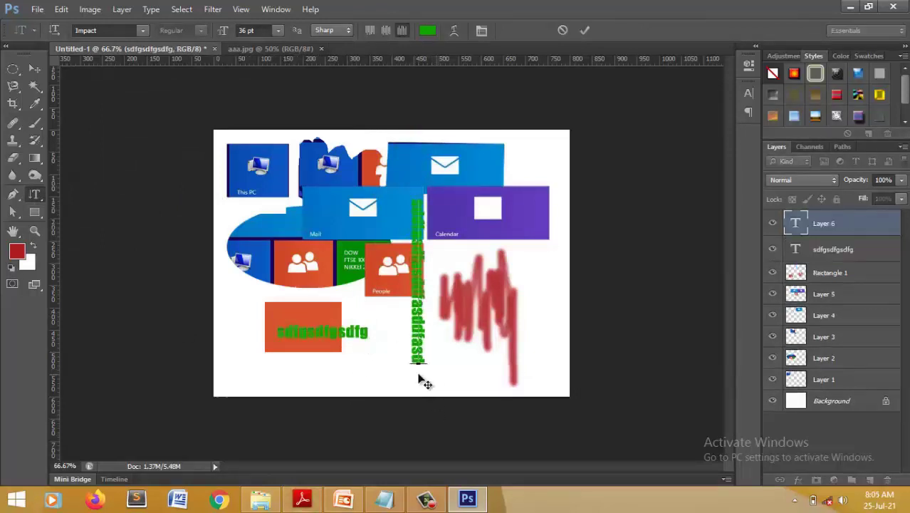
left_click_drag(418, 375, 437, 388)
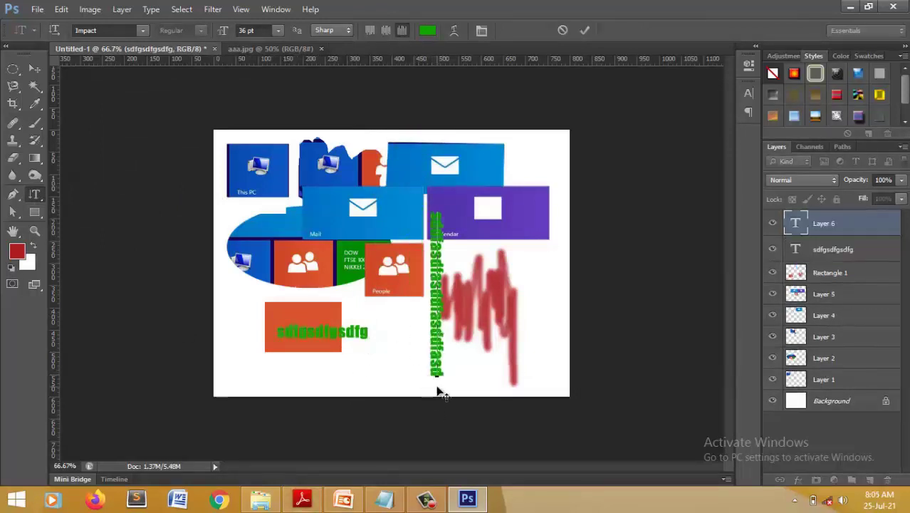
left_click(34, 68)
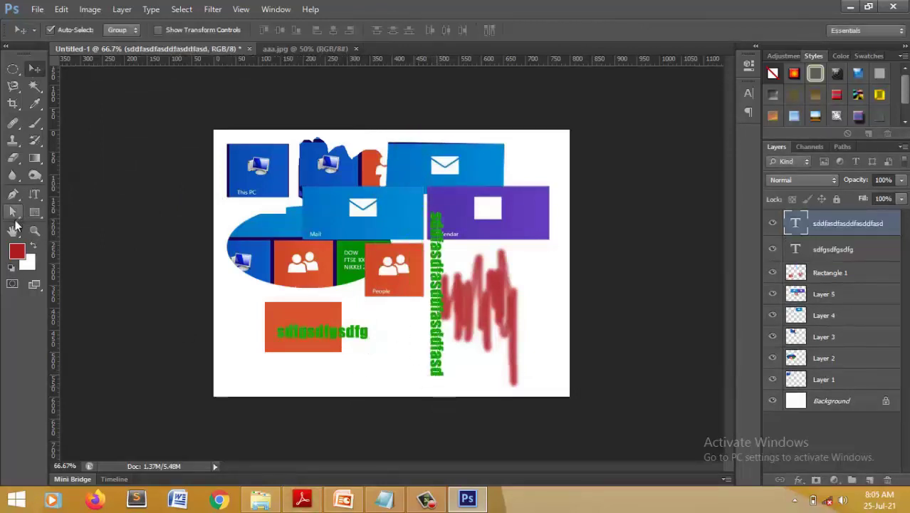
right_click(13, 212)
left_click(74, 213)
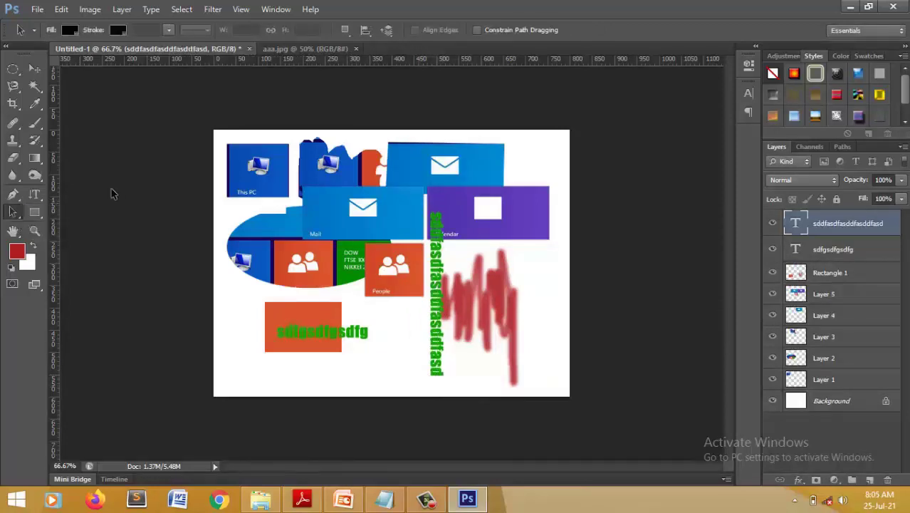
left_click(306, 48)
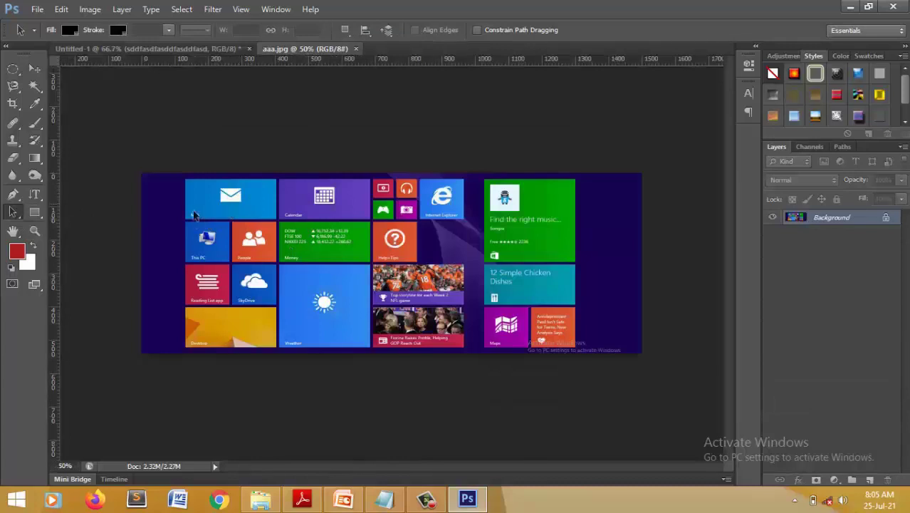
right_click(13, 214)
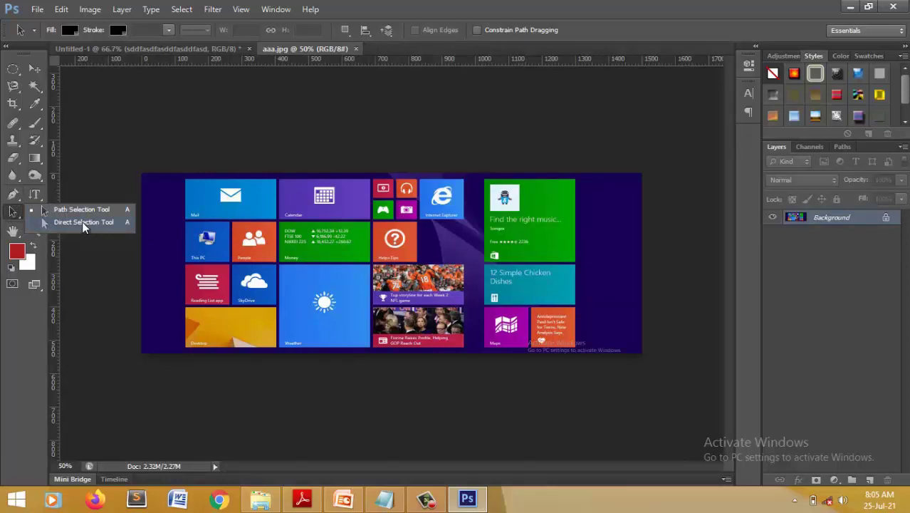
left_click(34, 216)
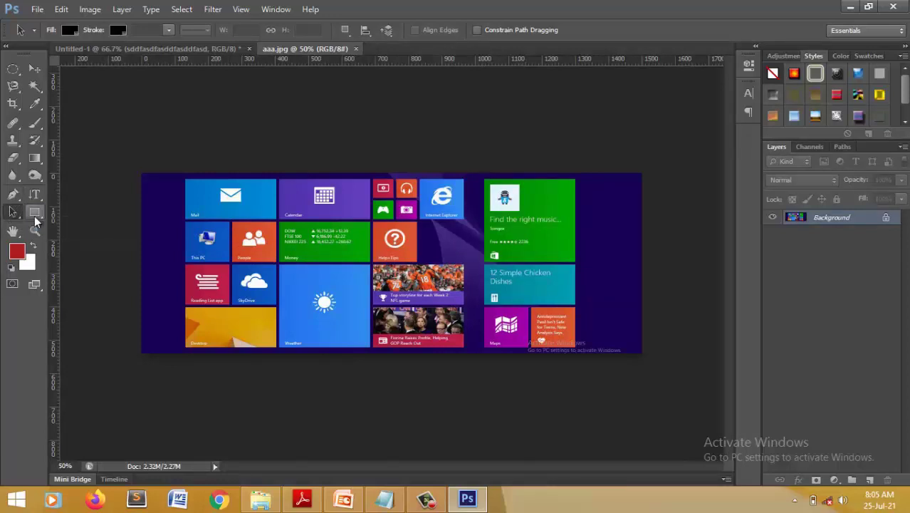
Draw a red rectangle over the brush scribble in Untitled-1 and a red ellipse of about 111 x 90 px in the canvas's upper-right corner
left_click(34, 213)
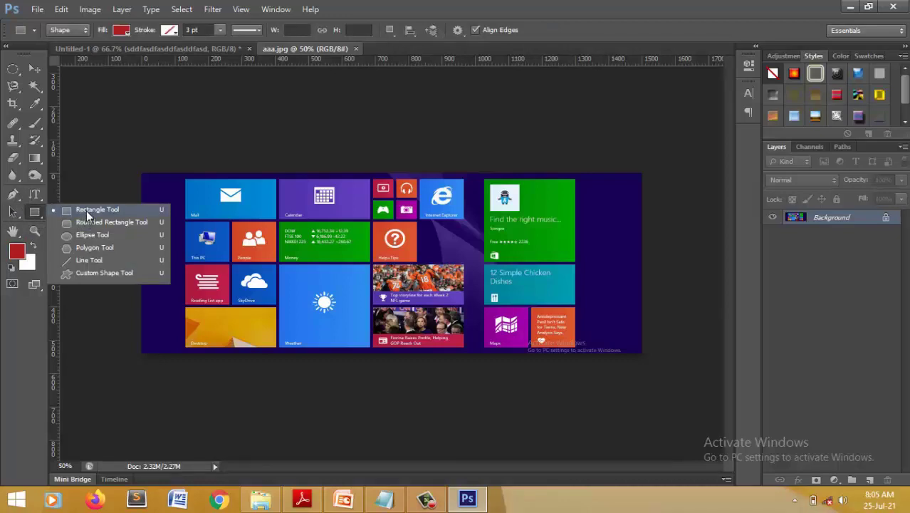
left_click(86, 211)
left_click(123, 47)
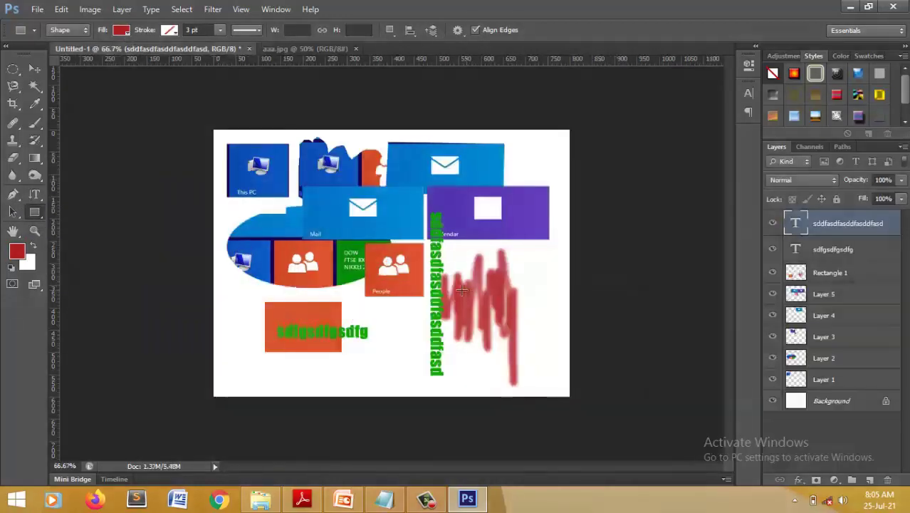
left_click_drag(479, 267, 550, 348)
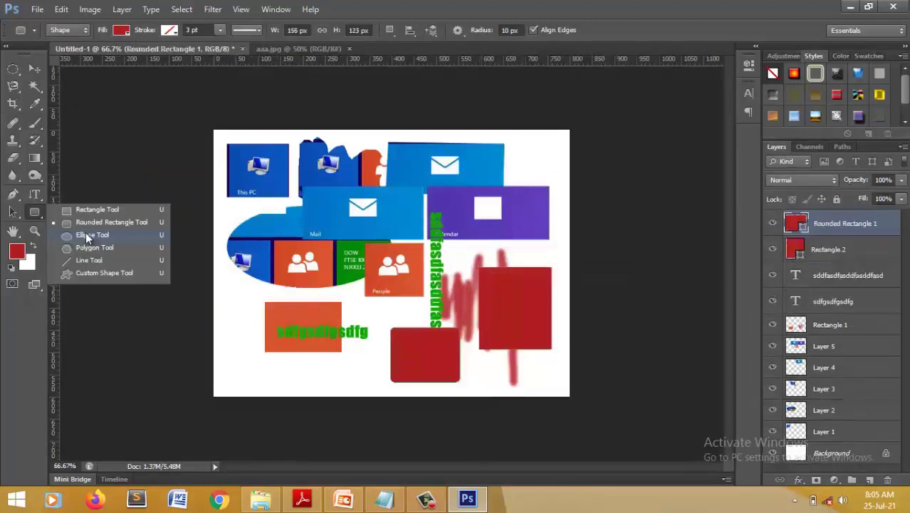
left_click(86, 237)
left_click_drag(498, 144, 551, 186)
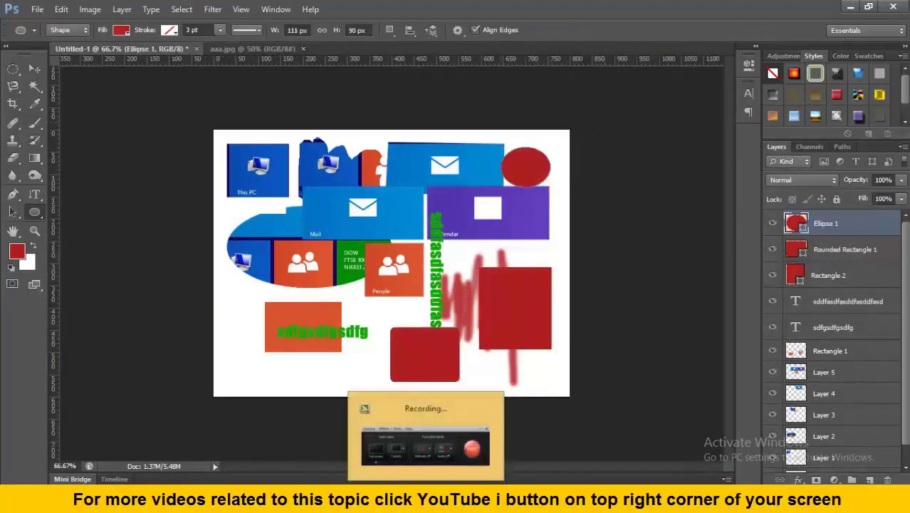
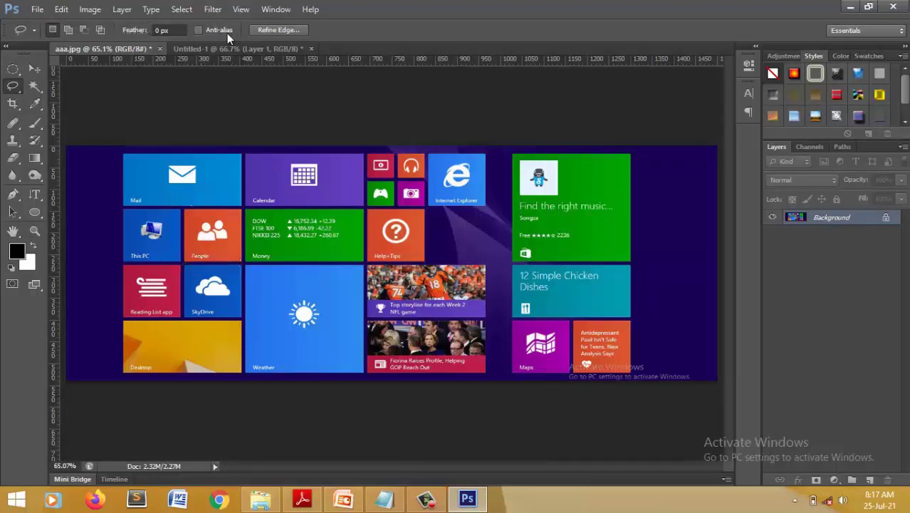
Clear the selection and lasso a freehand area around the This PC and People tiles with a 50 px feather, toggling Anti-alias
key("ctrl+d")
left_click(158, 30)
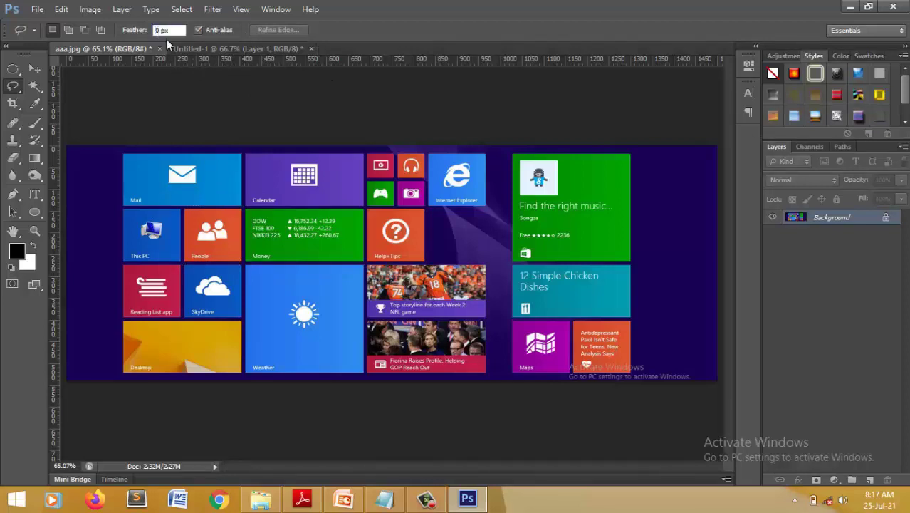
type("50")
right_click(14, 88)
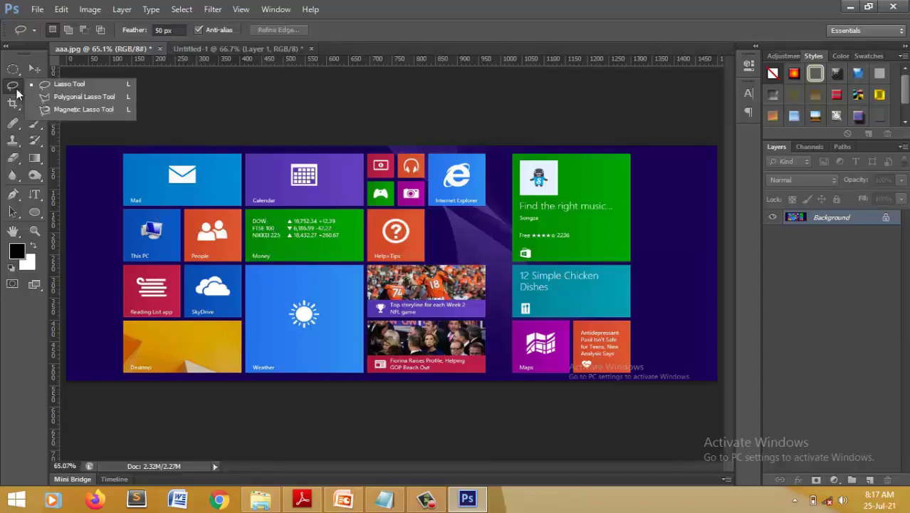
left_click(69, 84)
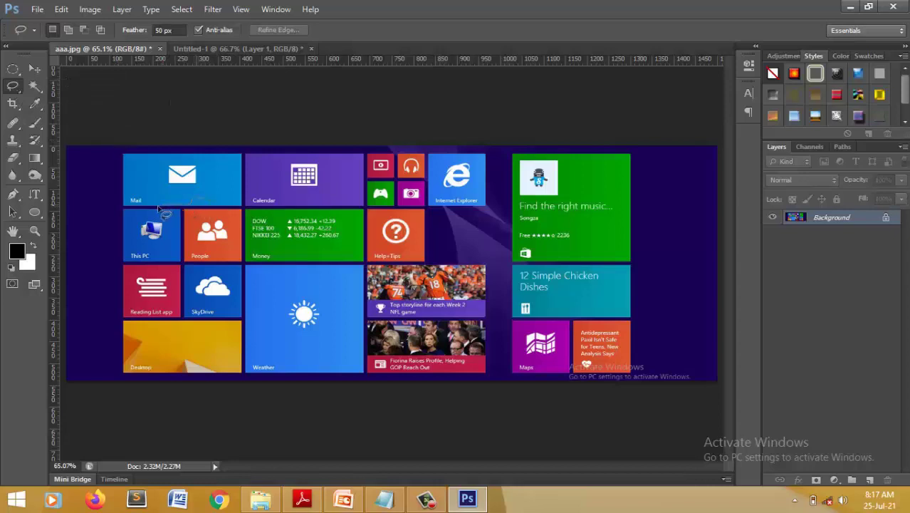
mouse_move(158, 207)
left_mouse_down()
mouse_move(143, 228)
mouse_move(158, 264)
mouse_move(233, 283)
mouse_move(244, 242)
mouse_move(229, 196)
mouse_move(161, 260)
left_mouse_up()
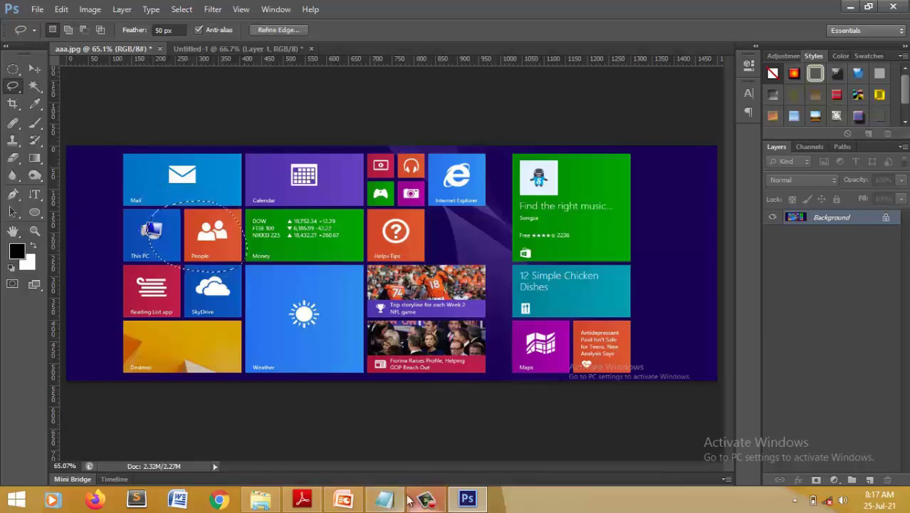
left_click(198, 30)
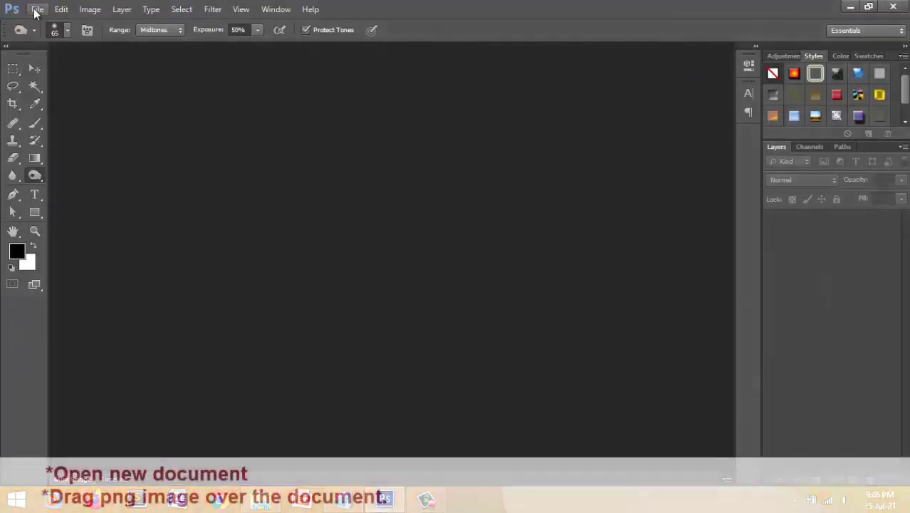
Create a new blank document and place the man-image PNG from the Unit 4 - 11th CS images folder in it
left_click(37, 10)
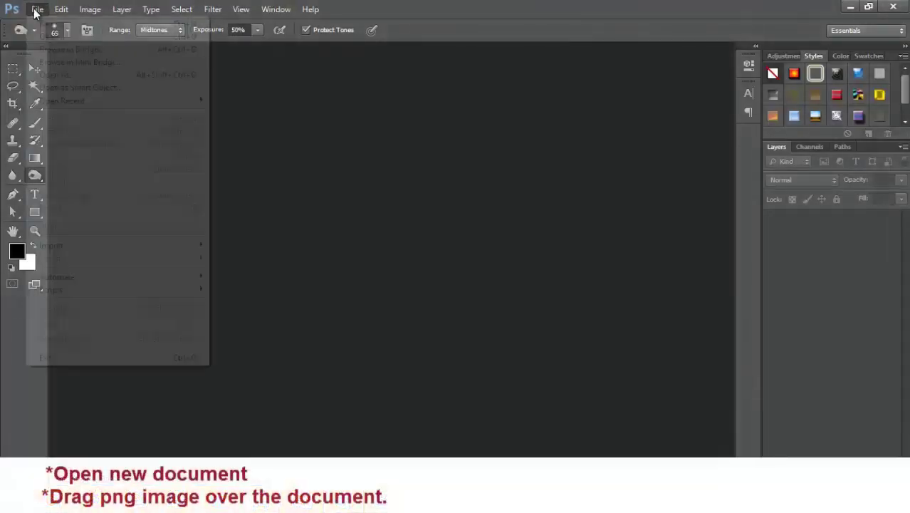
left_click(43, 24)
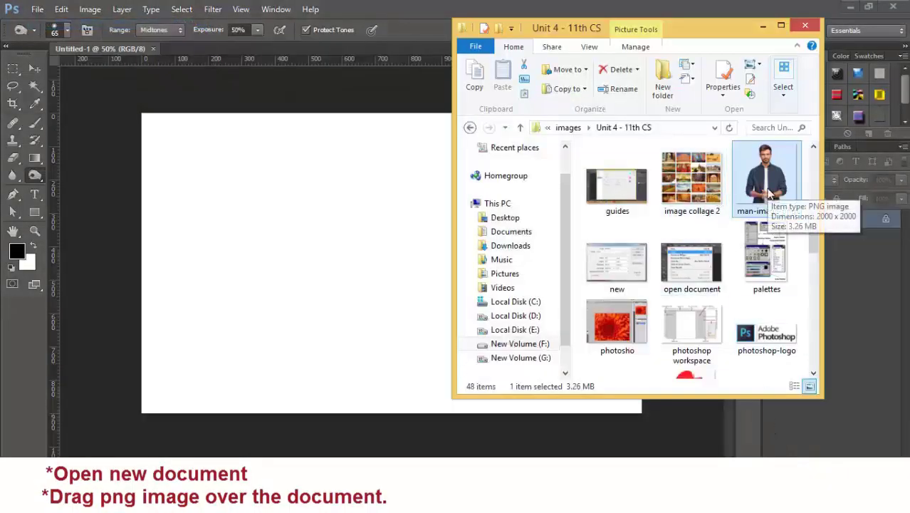
left_click_drag(769, 194, 390, 245)
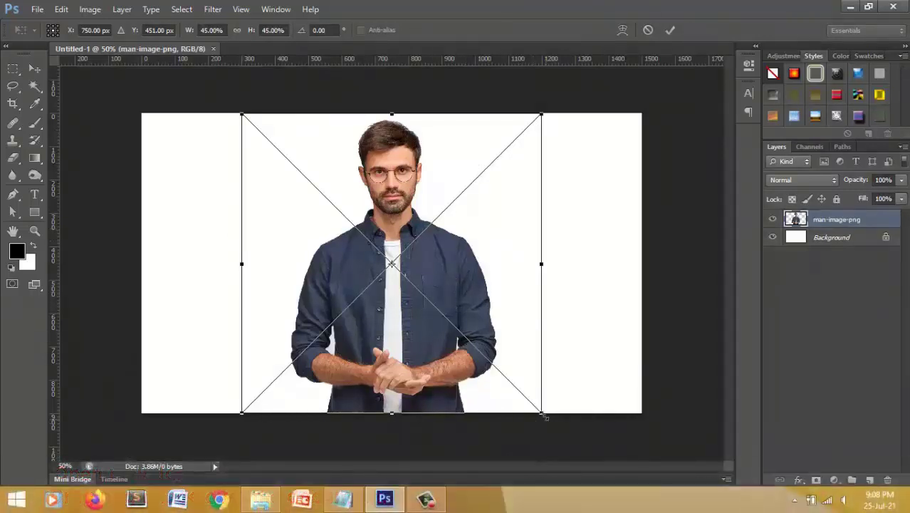
Scale the placed man image down to 39%, keeping him centred at the canvas's lower edge, and commit the placement
left_click_drag(544, 415, 521, 413)
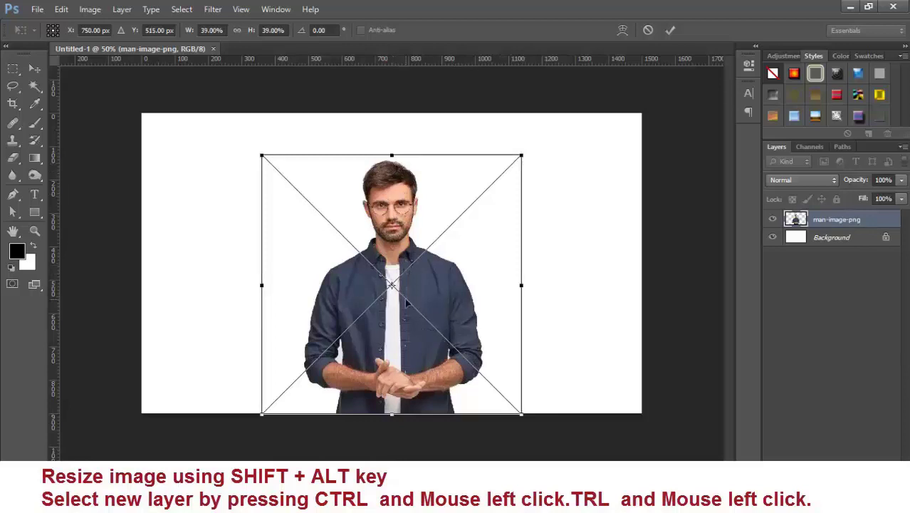
key("o")
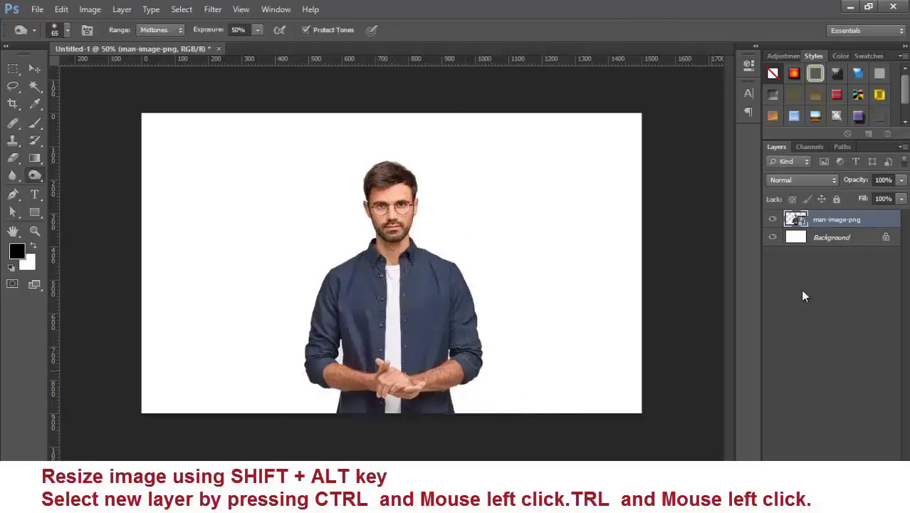
Load the man-image-png layer's outline as a selection and expand it by 30 pixels
left_click(801, 223, "ctrl")
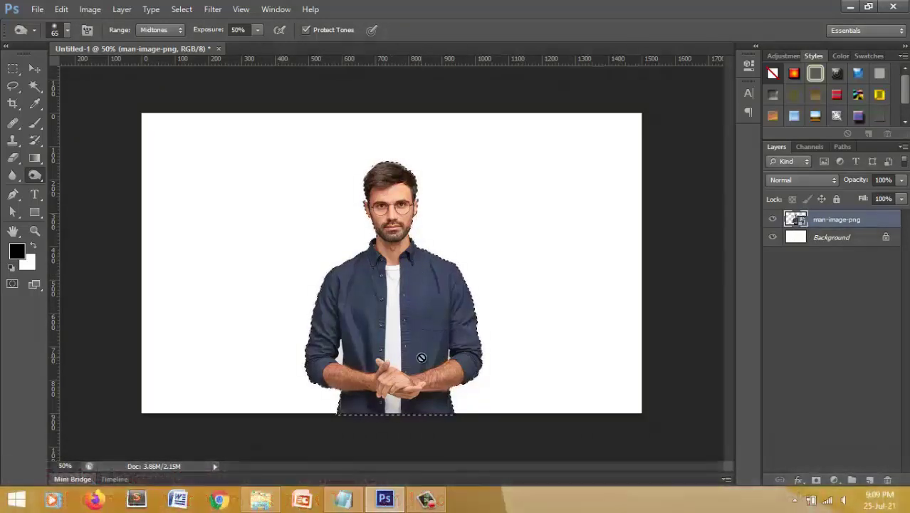
left_click(181, 10)
mouse_move(210, 159)
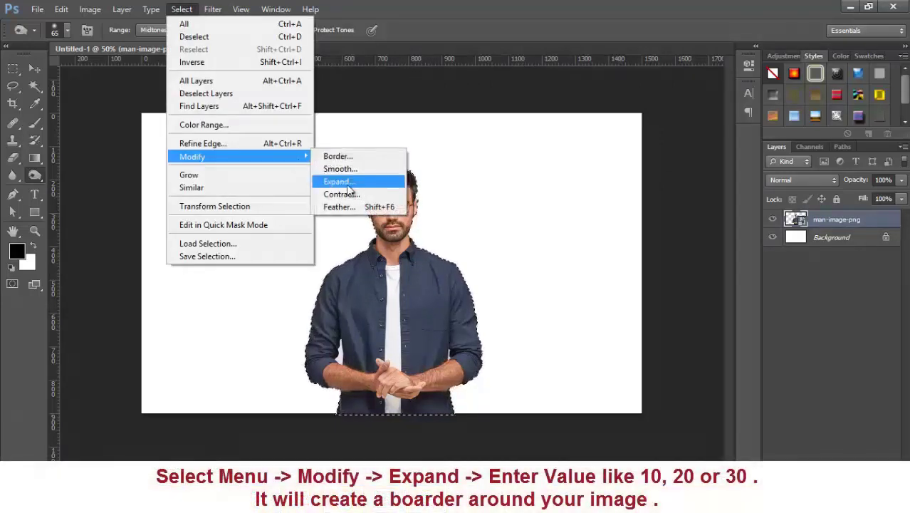
left_click(348, 185)
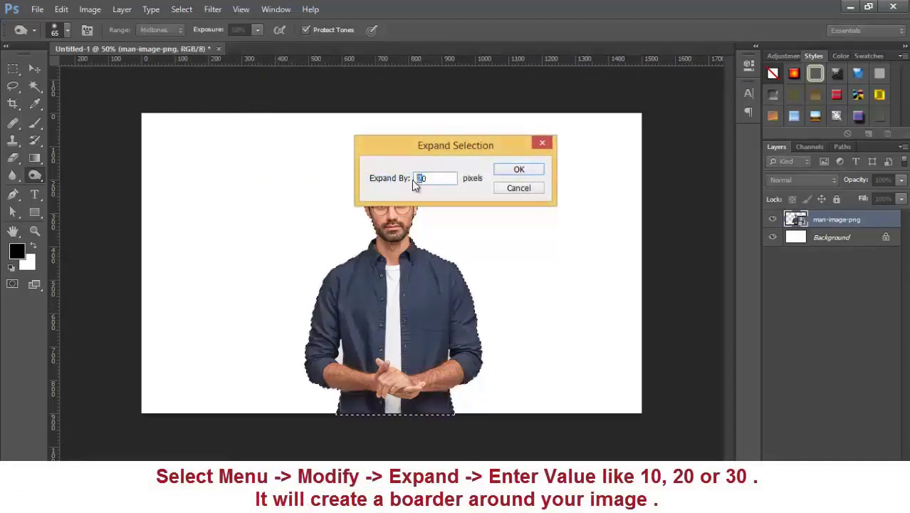
left_click(416, 183)
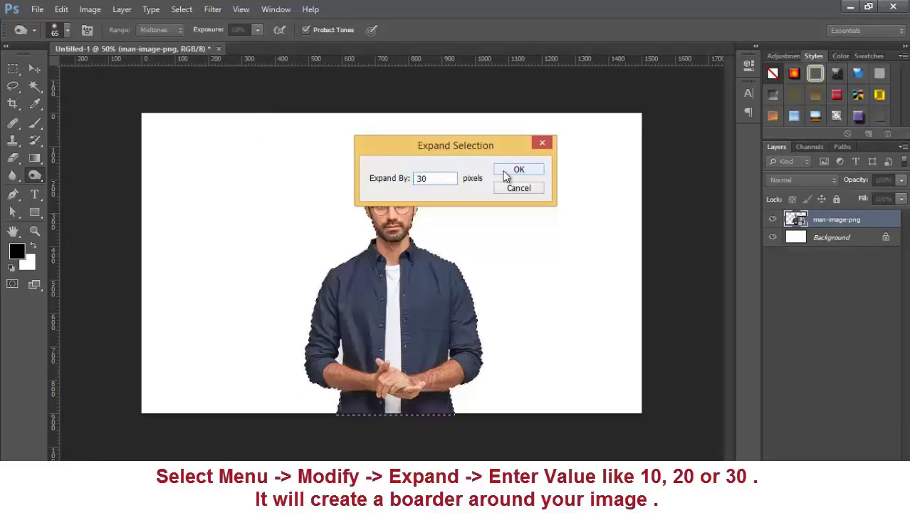
left_click(518, 171)
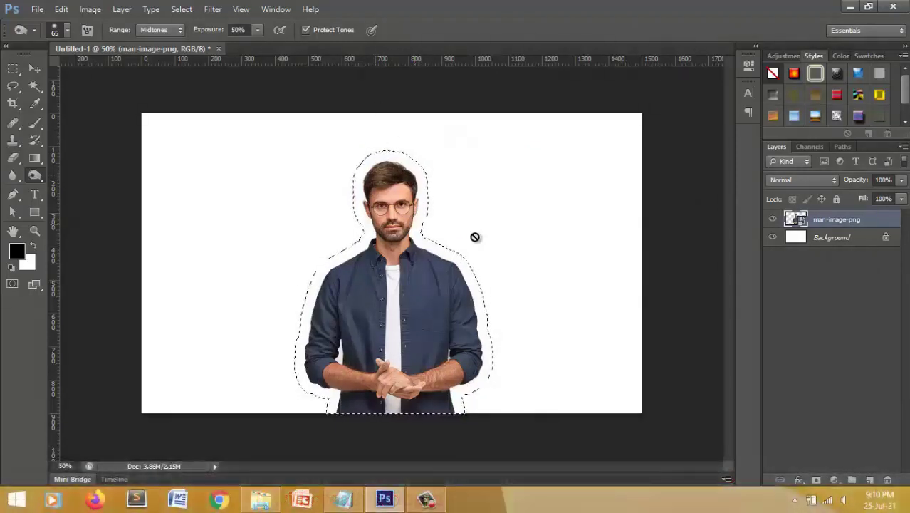
Invert the selection and intersect it with a rectangular marquee drawn just inside the canvas edges
left_click(182, 9)
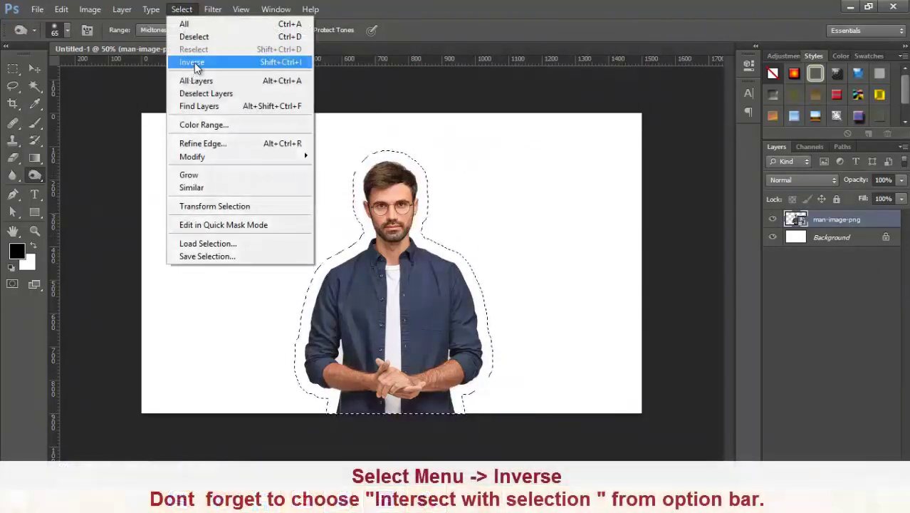
left_click(192, 63)
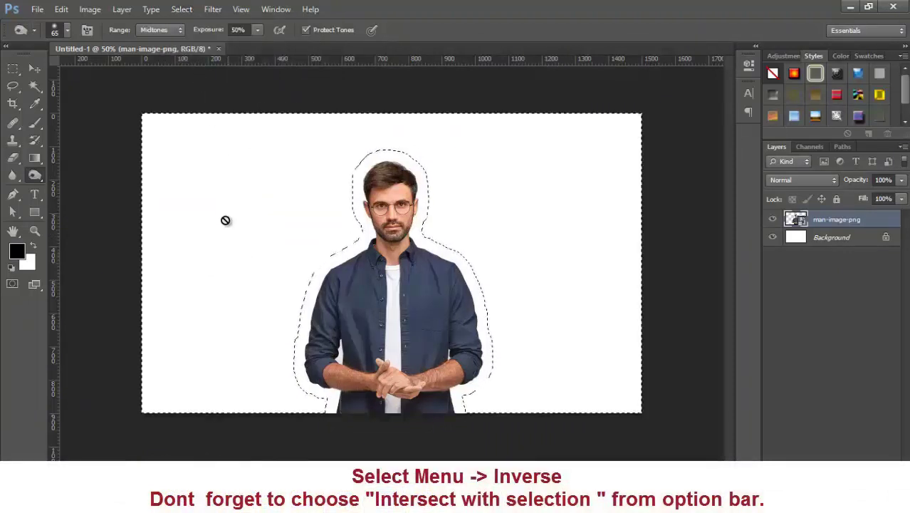
left_click(13, 69)
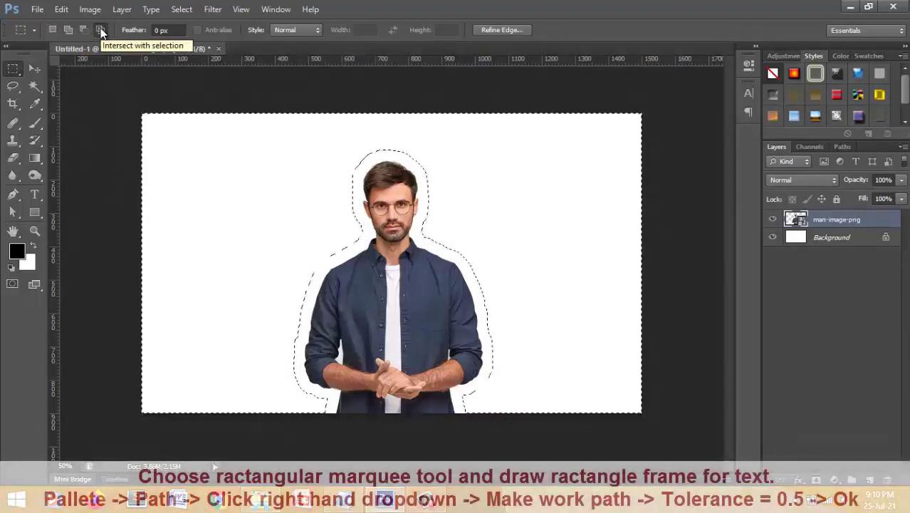
left_click(100, 30)
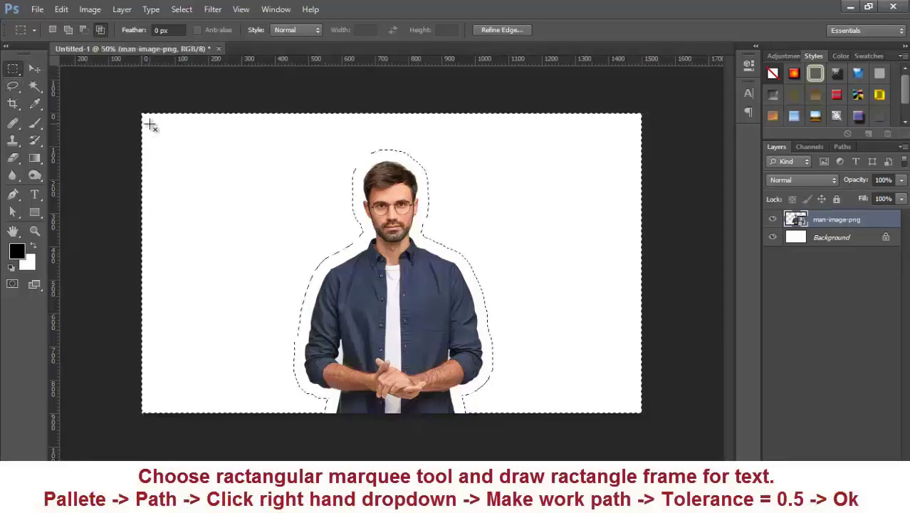
left_click_drag(269, 159, 634, 406)
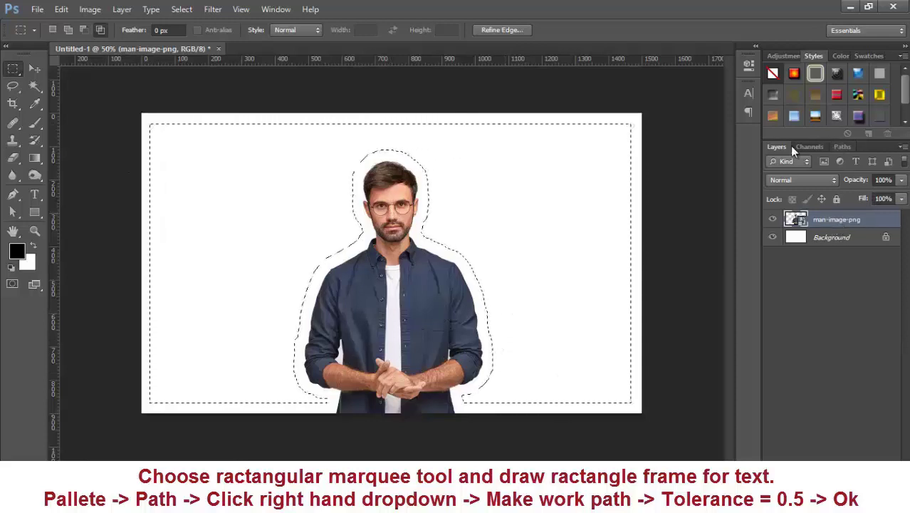
Make a work path from the frame selection with a tolerance of 0.5 pixels
left_click(843, 146)
left_click(267, 9)
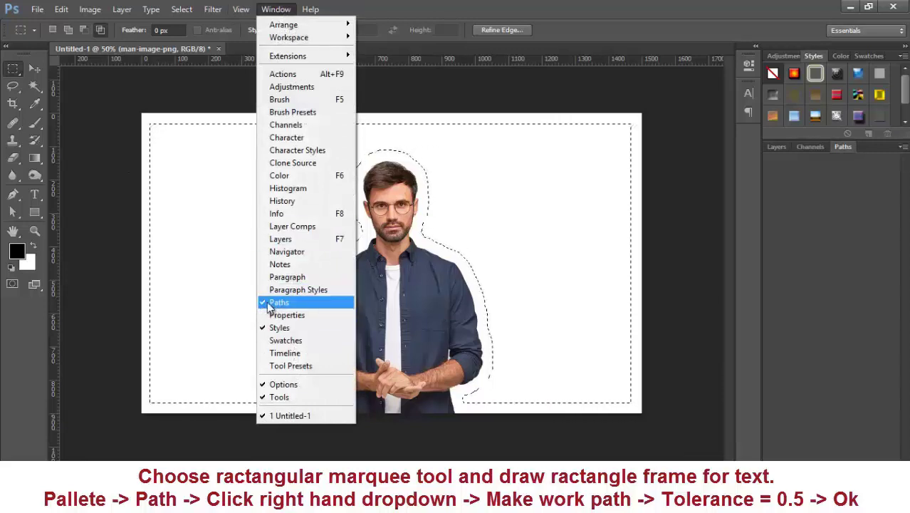
left_click(840, 146)
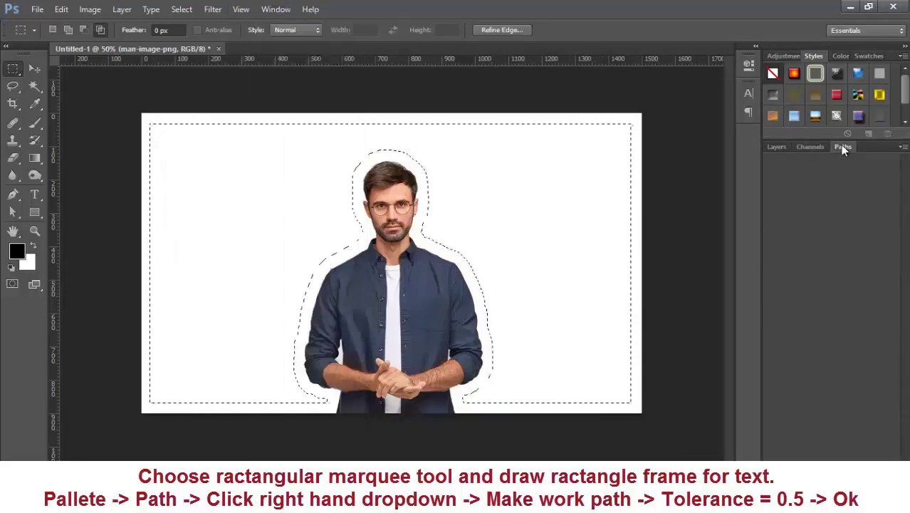
left_click(902, 148)
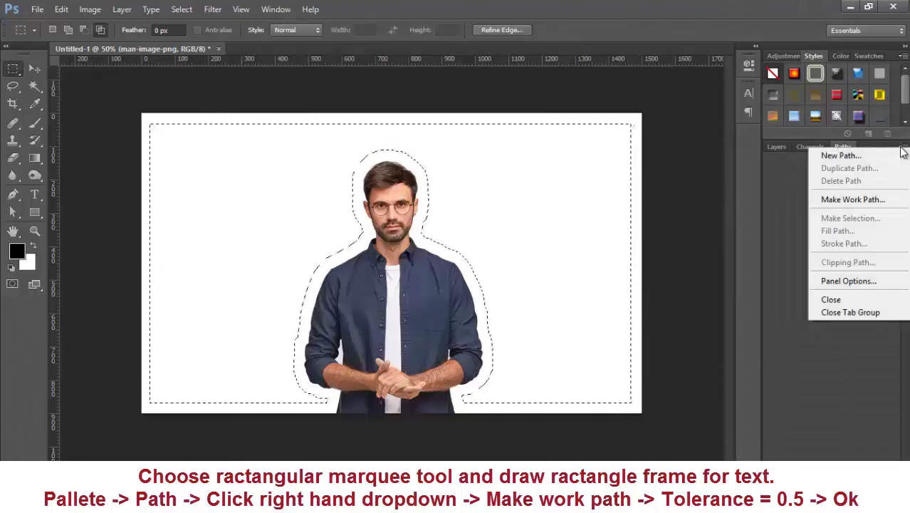
left_click(857, 199)
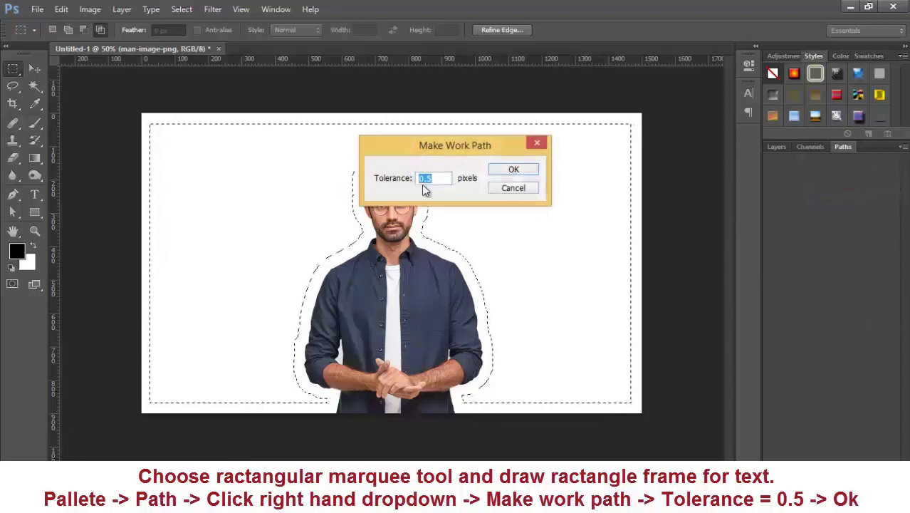
left_click(512, 171)
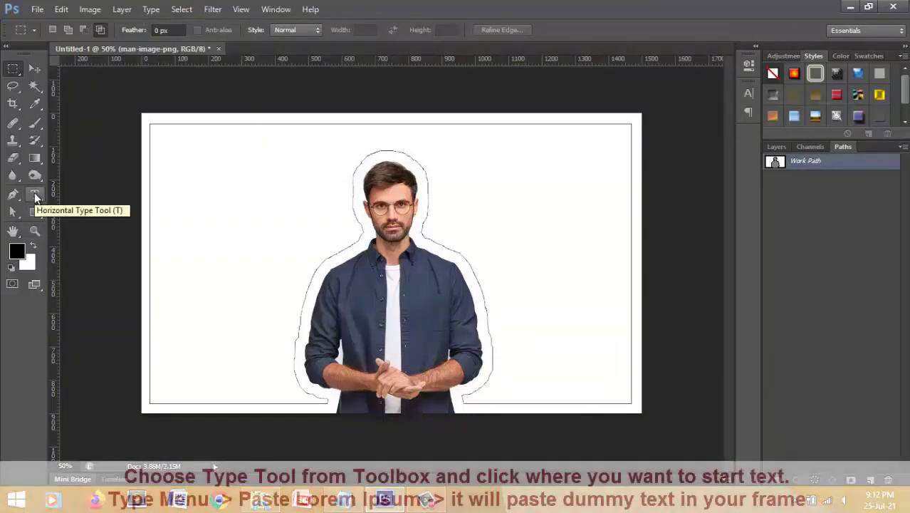
Fill the work path around the man with two pastes of Lorem Ipsum as horizontal type and commit the text
left_click(34, 192)
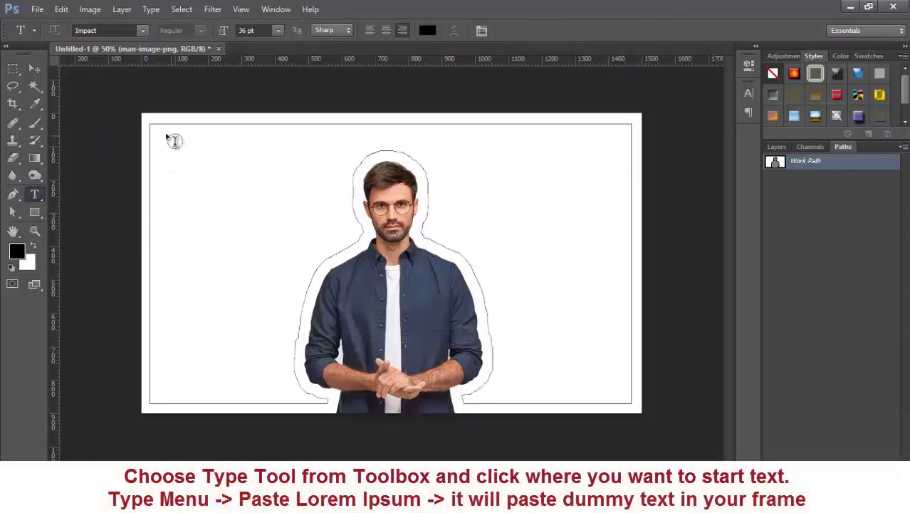
left_click(174, 140)
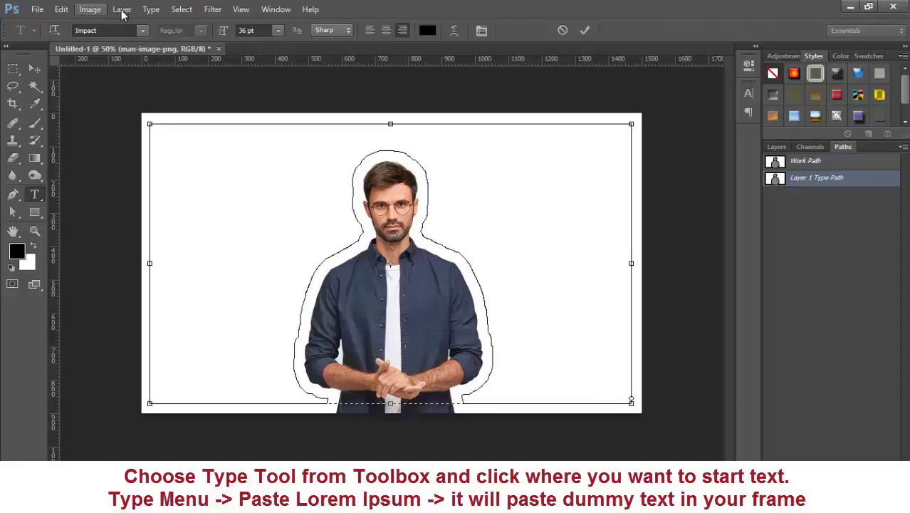
left_click(148, 10)
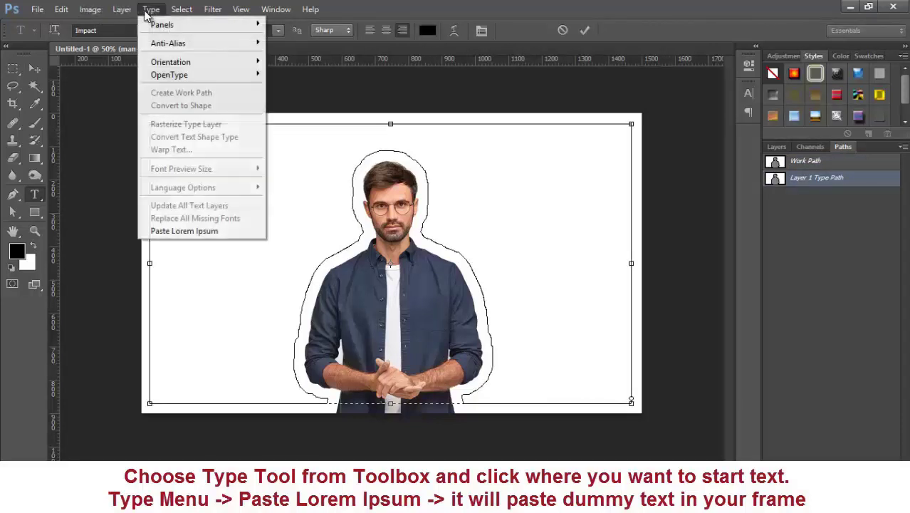
left_click(182, 232)
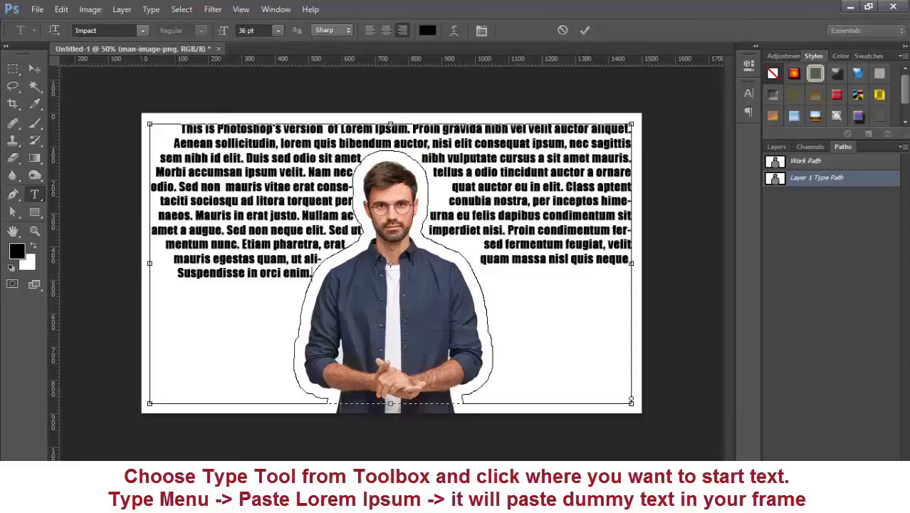
left_click(150, 10)
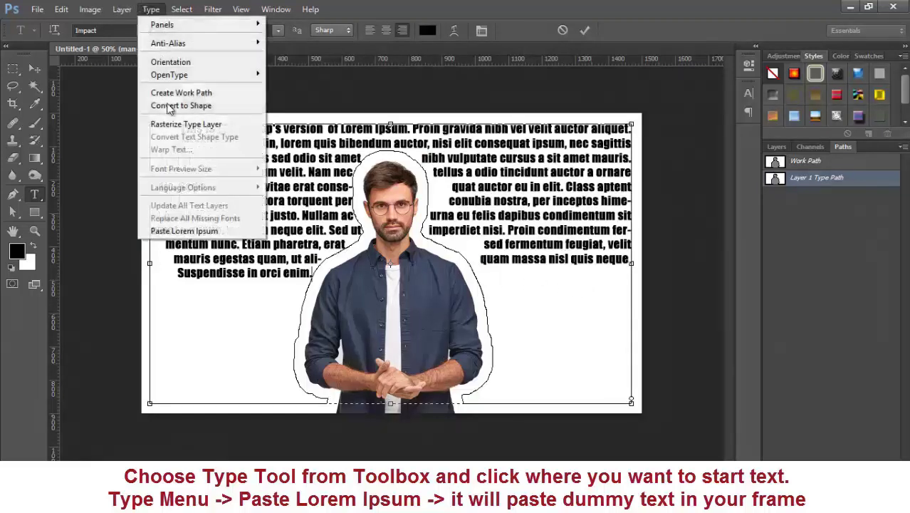
left_click(185, 230)
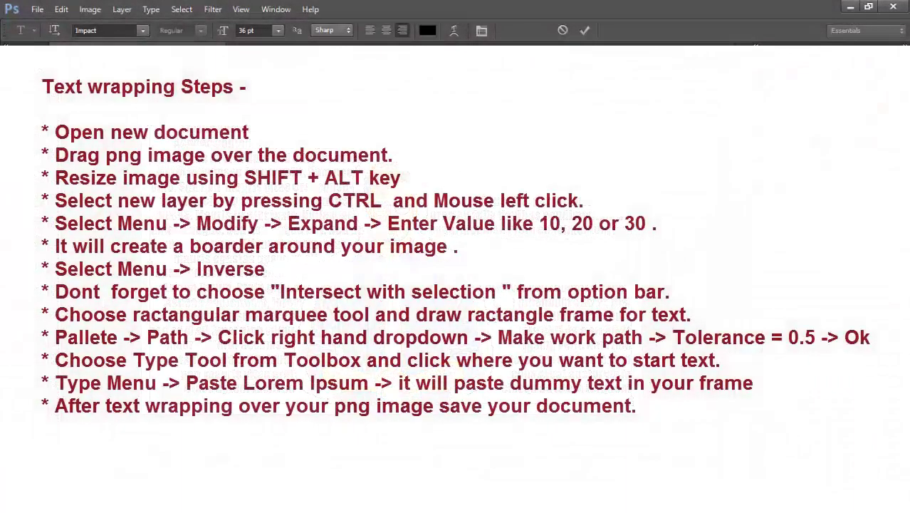
key("v")
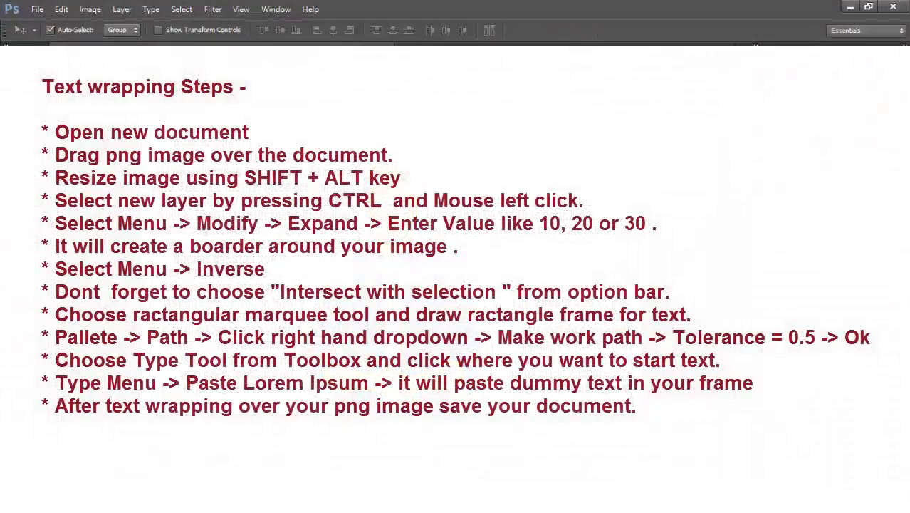
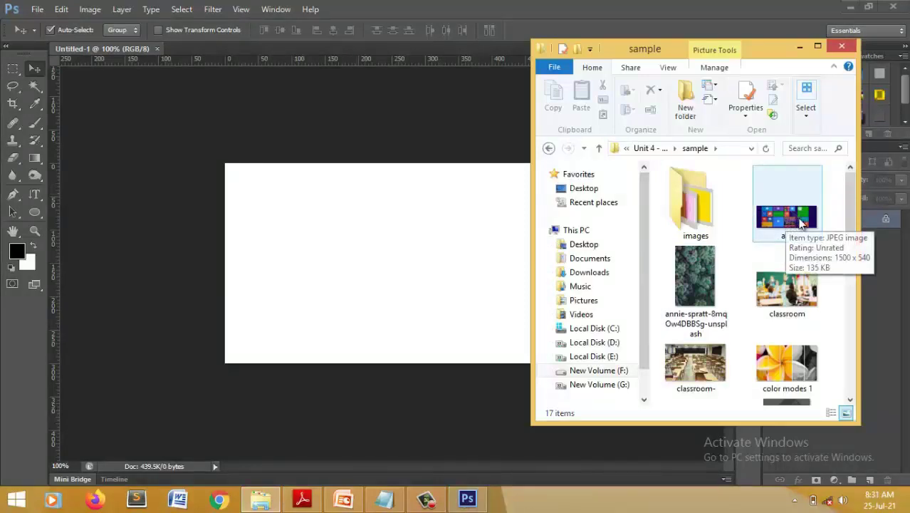
Place the aaa image from the sample folder in the blank Untitled-1 document and scale it to about 29%
left_click_drag(800, 223, 363, 245)
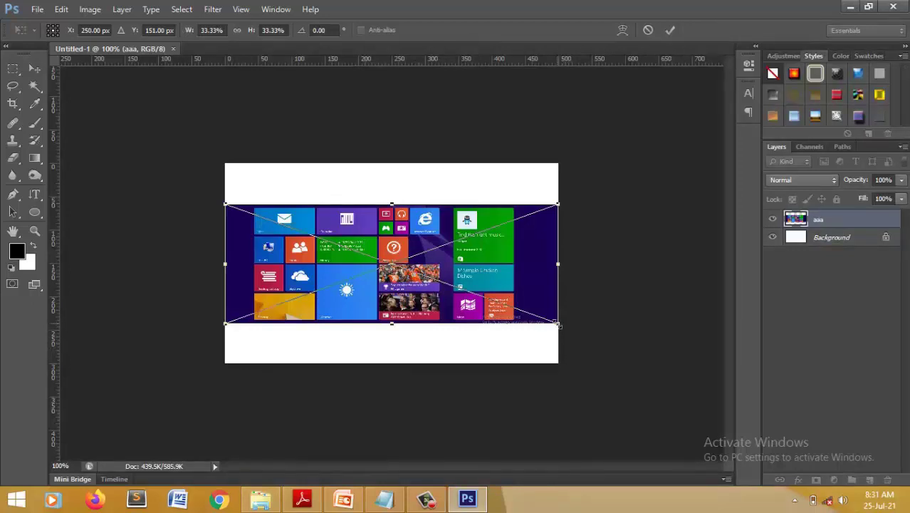
left_click_drag(557, 324, 531, 340)
Move the placed aaa image to the canvas's upper-left area, centred at X 140 px and Y 71.5 px, and commit it
key("shift+Up")
key("shift+Up")
key("shift+Up")
key("shift+Up")
key("shift+Up")
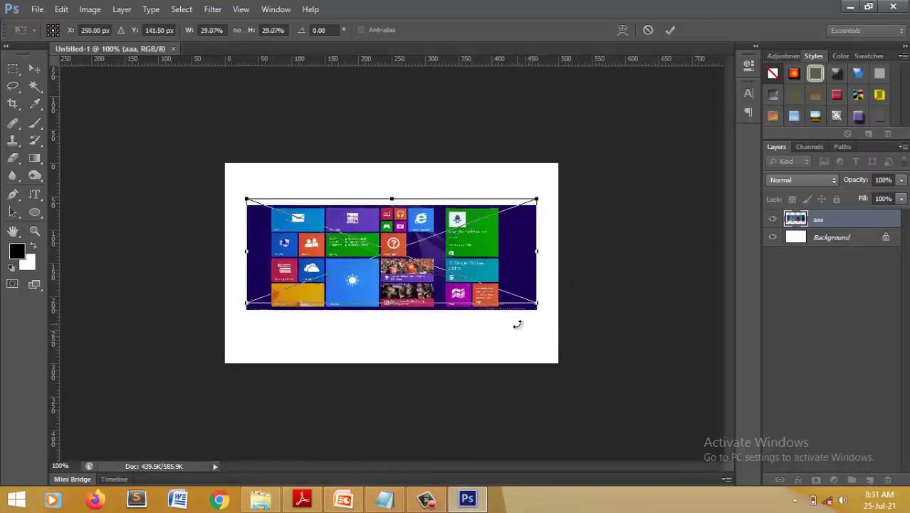
key("shift+Up")
key("shift+Up")
key("shift+Up")
key("shift+Left")
key("shift+Left")
key("shift+Left")
key("shift+Left")
key("shift+Left")
key("shift+Left")
key("shift+Left")
key("shift+Left")
key("shift+Left")
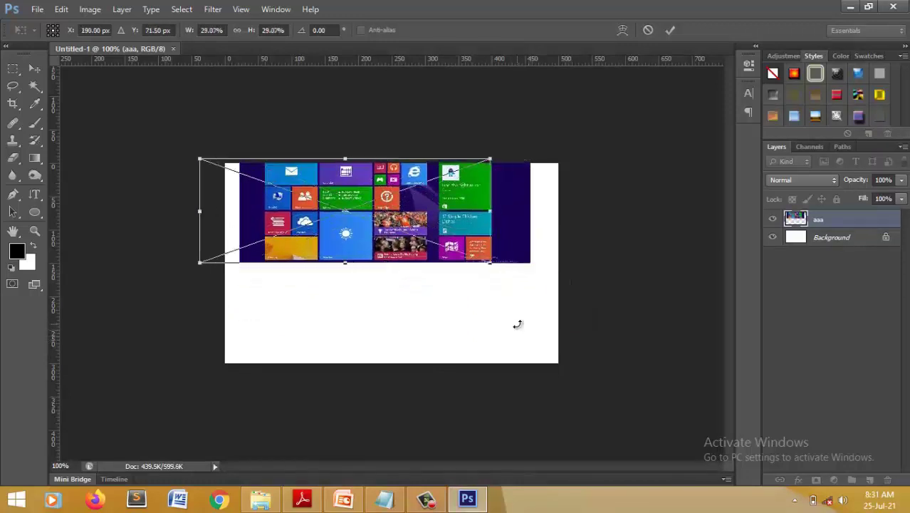
key("shift+Left")
key("shift+Left")
key("shift+Left")
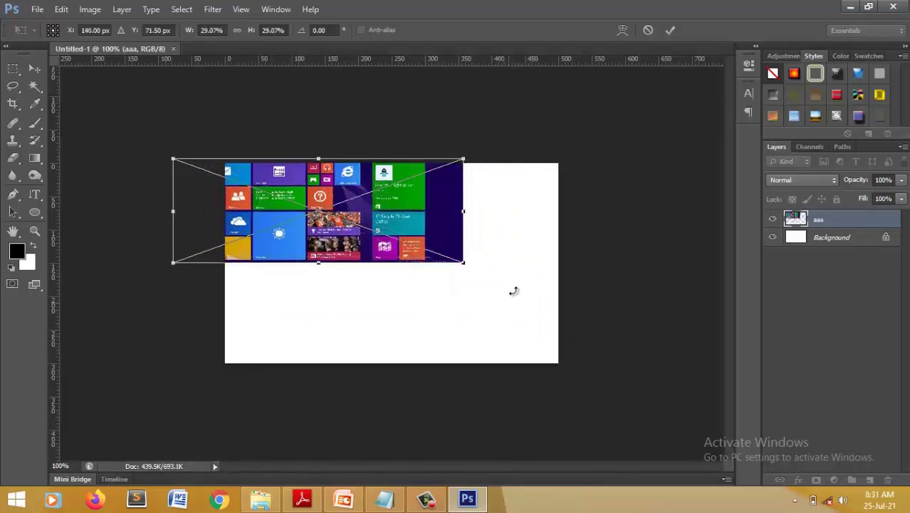
key("Return")
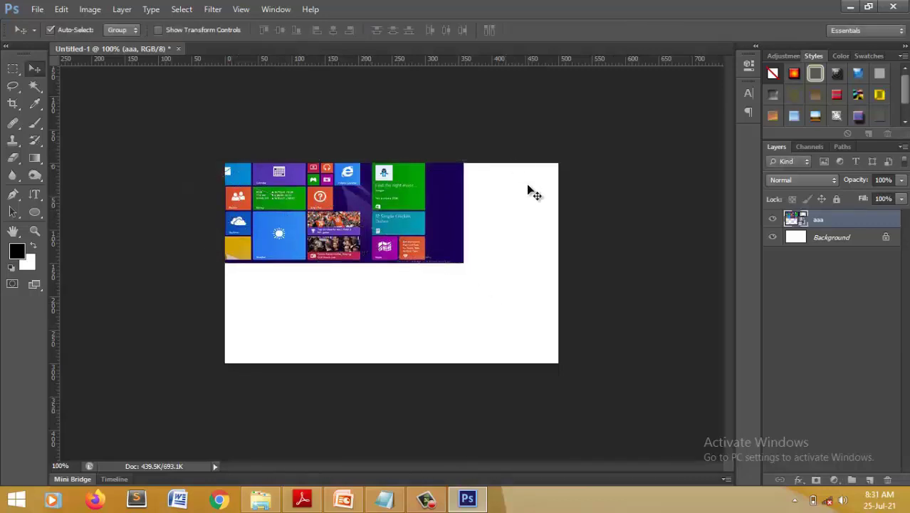
Place the classroom image from the sample folder, scale it to about 38%, position it directly below the aaa image and commit it
left_click(260, 498)
left_click_drag(743, 292, 456, 310)
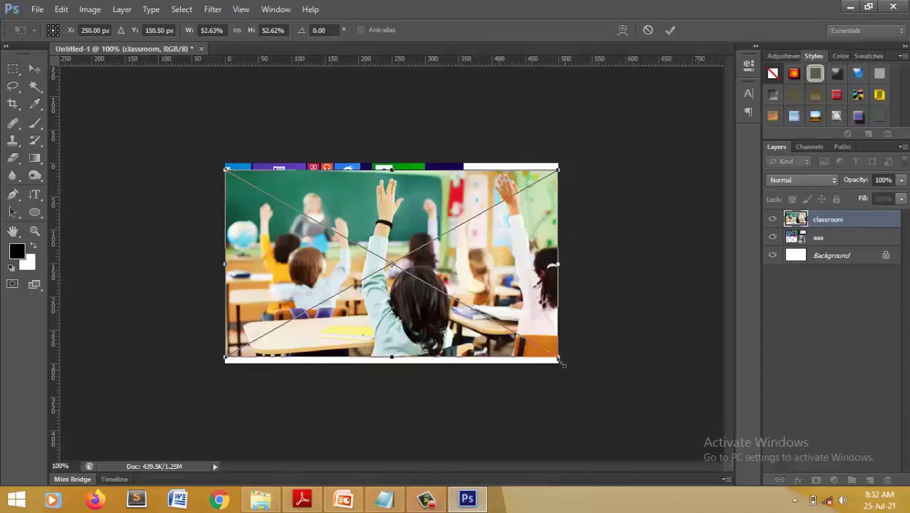
left_click_drag(558, 358, 499, 334)
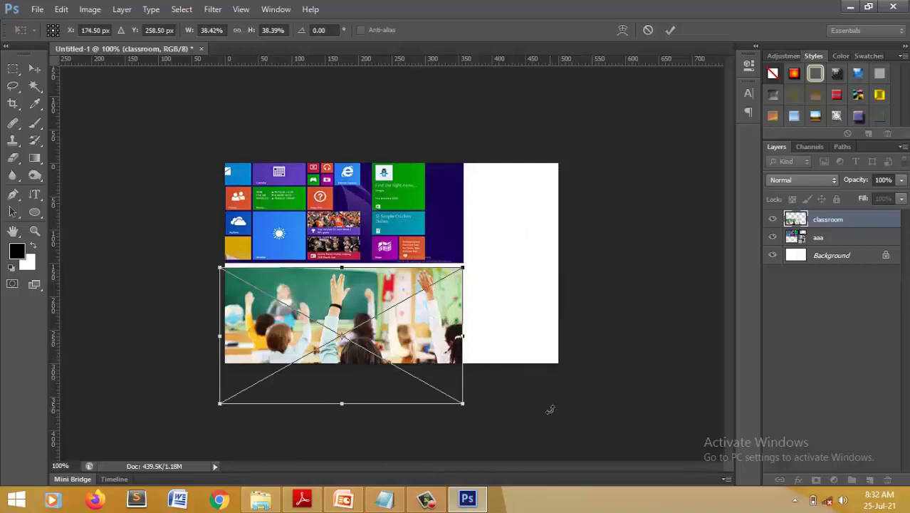
key("Return")
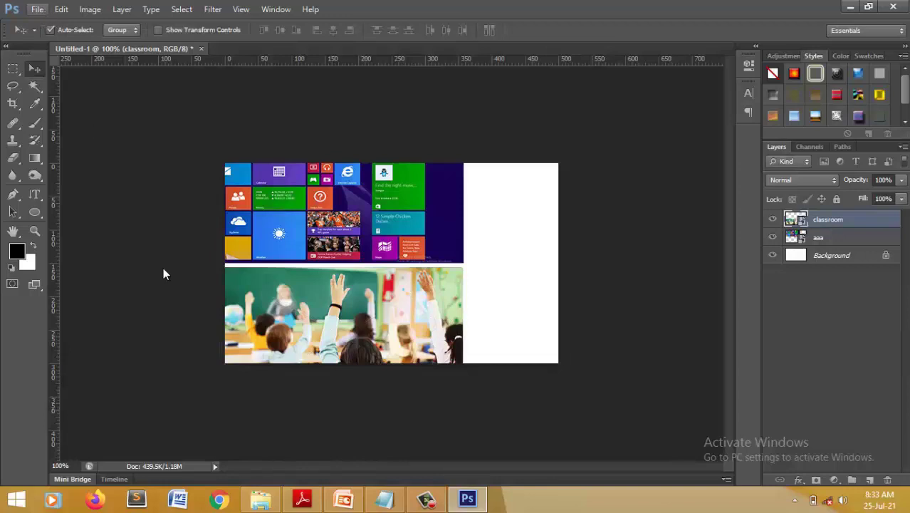
Place the text wrap 1 image from the sample folder in the Untitled-1 document
left_click(260, 498)
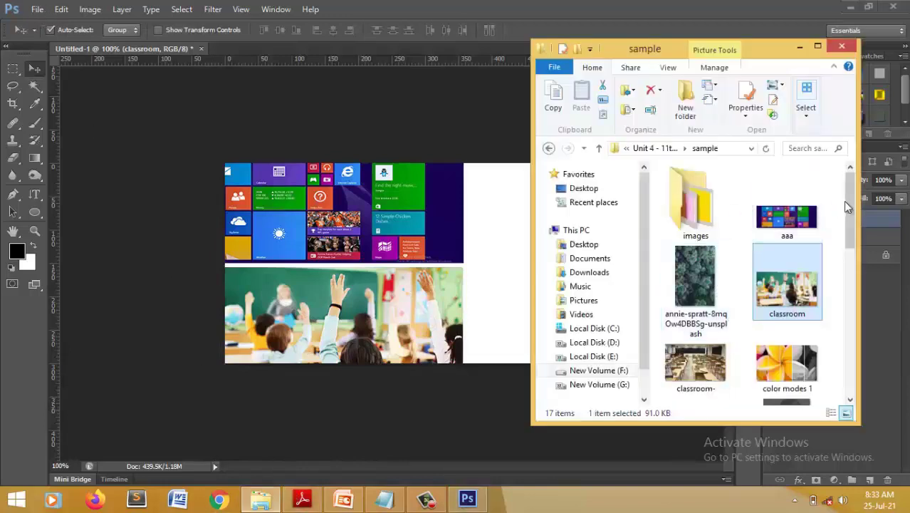
scroll(843, 201, "down", 5)
left_click_drag(807, 315, 490, 282)
Move the placed text wrap 1 image into the empty strip at the canvas's right, centred at about X 433 px and Y 150 px, and commit it
key("Right")
key("Right")
key("Right")
key("Right")
key("Right")
key("Right")
key("Right")
key("Right")
key("Right")
key("Right")
key("Right")
key("Right")
key("Right")
key("Right")
key("Right")
key("Right")
key("Right")
key("Right")
key("Right")
key("Right")
key("Right")
key("Right")
key("Right")
key("Right")
key("Right")
key("Right")
key("Right")
key("Right")
key("Right")
key("Right")
key("Right")
key("Right")
key("Right")
key("Right")
key("Right")
key("Right")
key("Right")
key("Right")
key("Right")
key("Right")
key("Right")
key("Right")
key("Right")
key("Right")
key("Right")
key("Right")
key("Right")
key("Right")
key("Right")
key("Right")
key("Right")
key("Right")
key("Right")
key("Right")
key("Right")
key("Right")
key("Right")
key("Right")
key("Right")
key("Right")
key("Right")
key("Right")
key("Right")
key("Up")
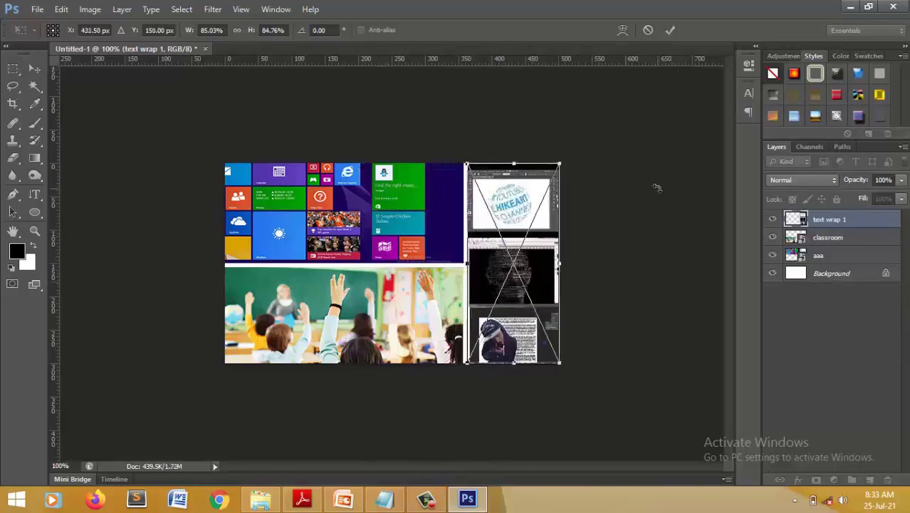
key("Return")
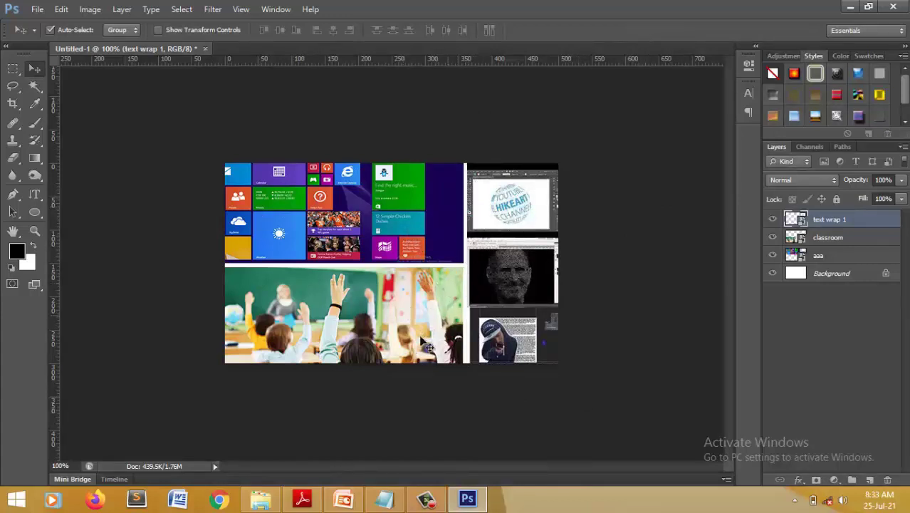
Open the collage-sample-0 image from the collage folder
left_click(35, 9)
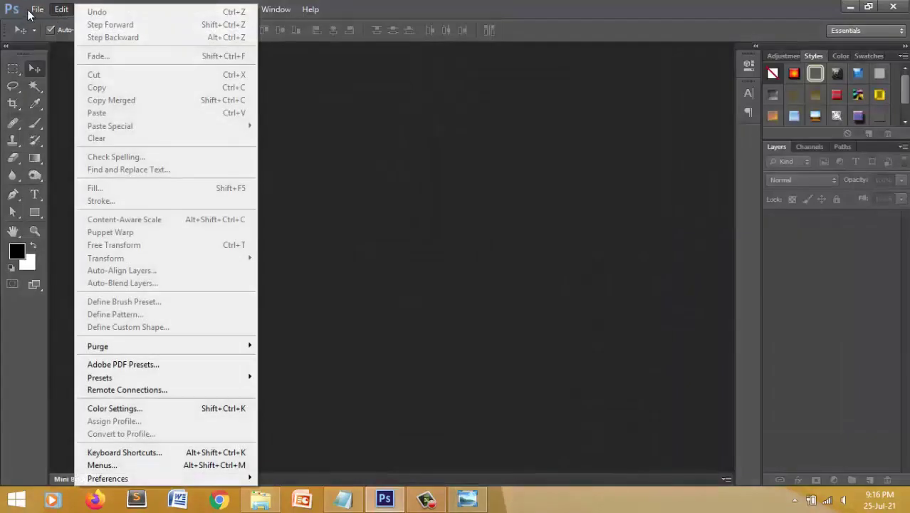
mouse_move(39, 27)
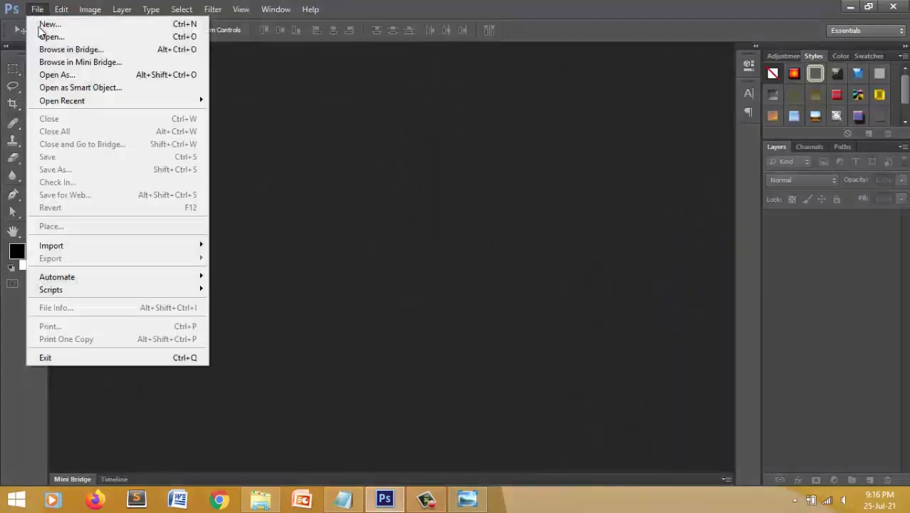
left_click(43, 42)
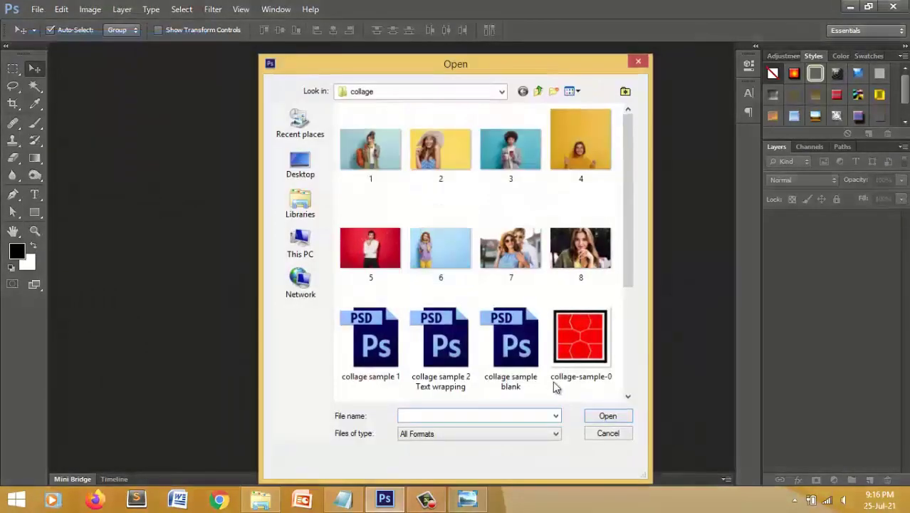
left_click(574, 349)
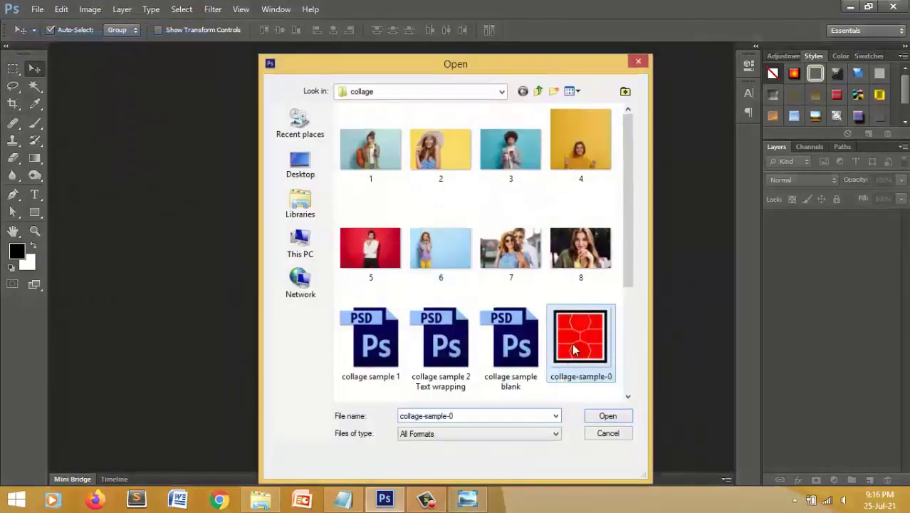
left_click(607, 415)
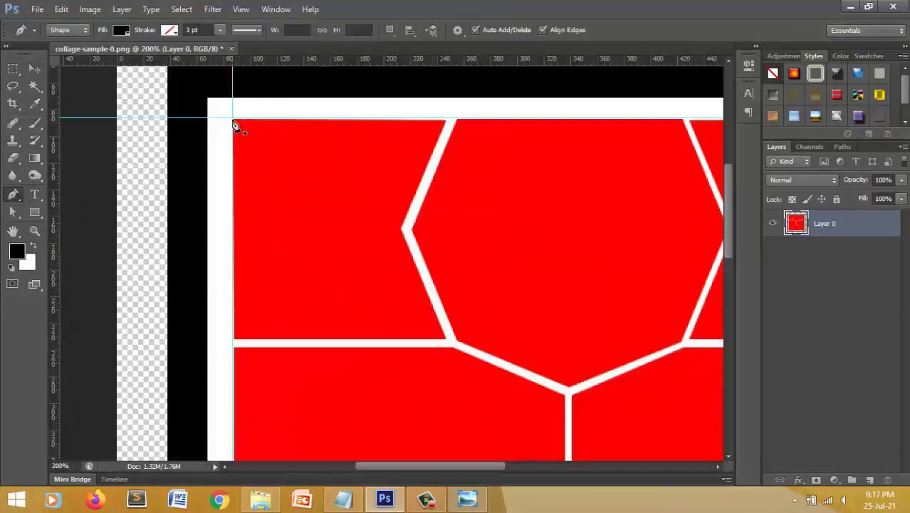
Draw a black five-point shape about 160 by 165 px over the template's upper-left red cell with the Pen tool
left_click(233, 118)
left_click(233, 338)
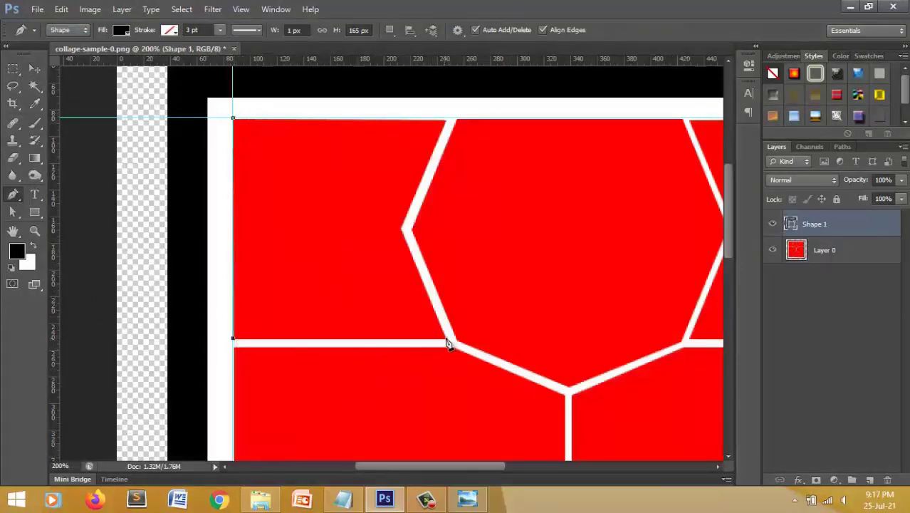
left_click(447, 340)
left_click(400, 228)
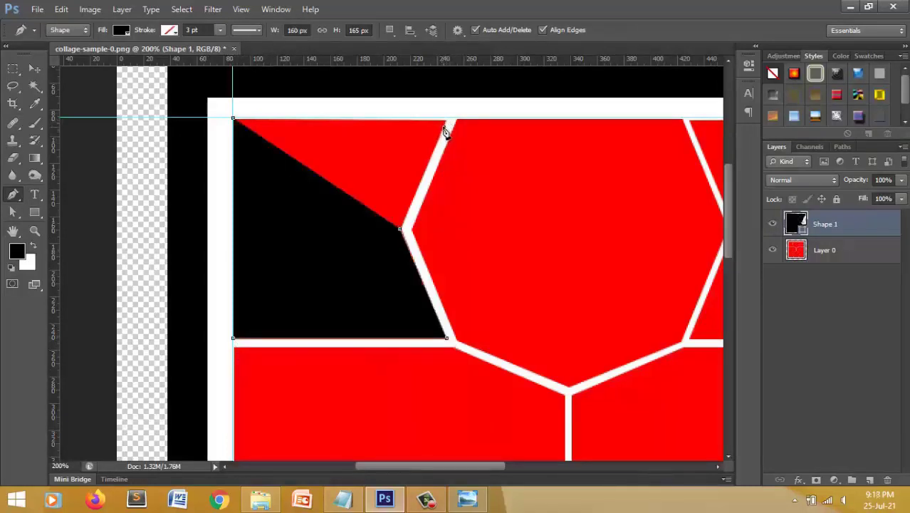
left_click(444, 126)
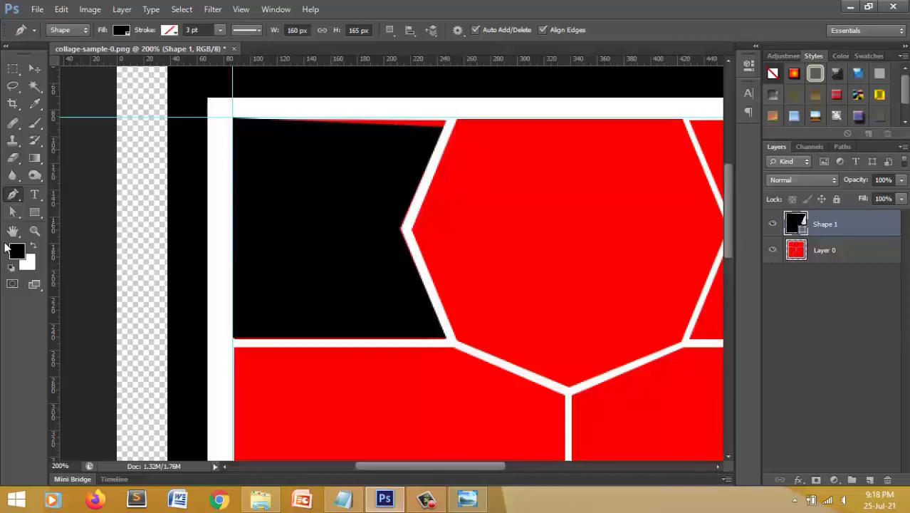
Nudge the black shape's upper-right anchor point up and right onto the red cell's corner with the Direct Selection tool
right_click(12, 217)
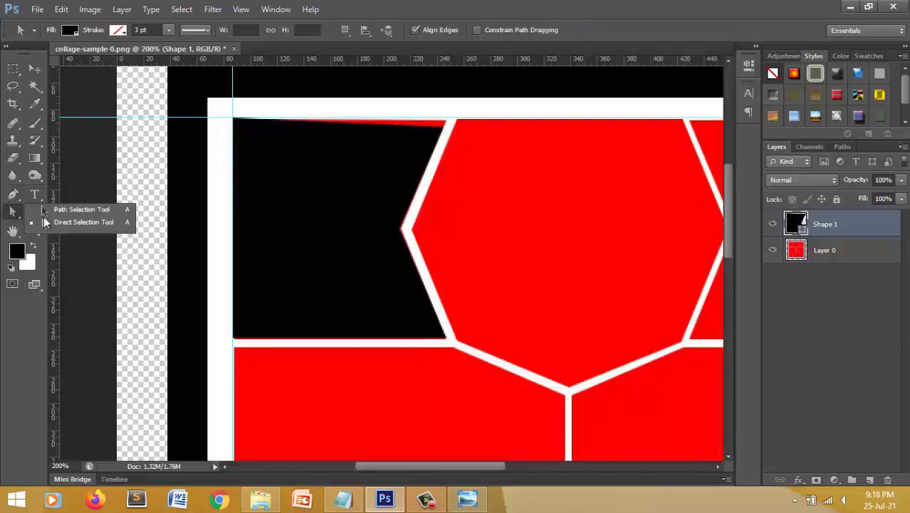
left_click(71, 219)
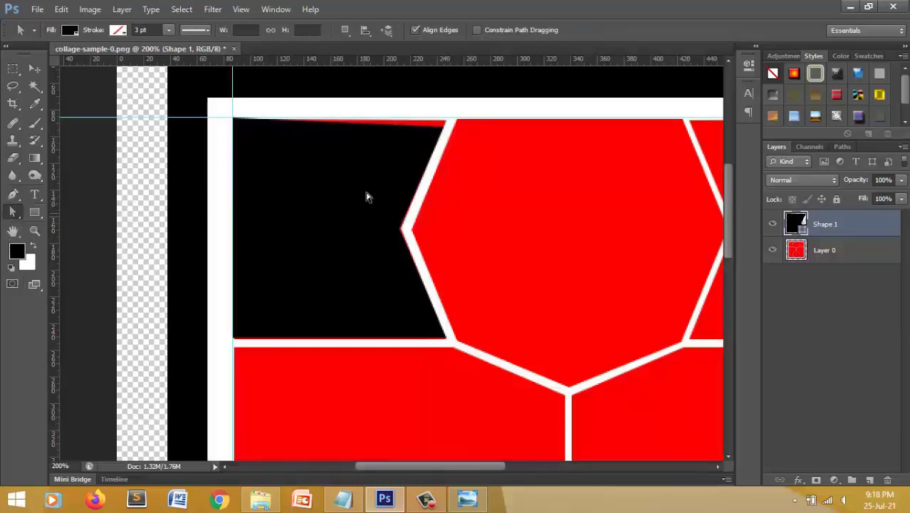
left_click(443, 126)
key("Up")
key("Up")
key("Up")
key("Up")
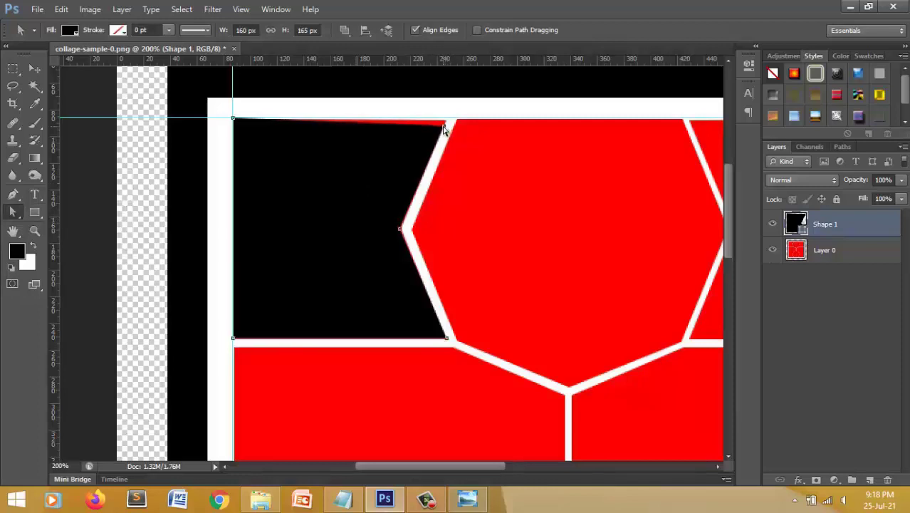
key("Right")
key("Right")
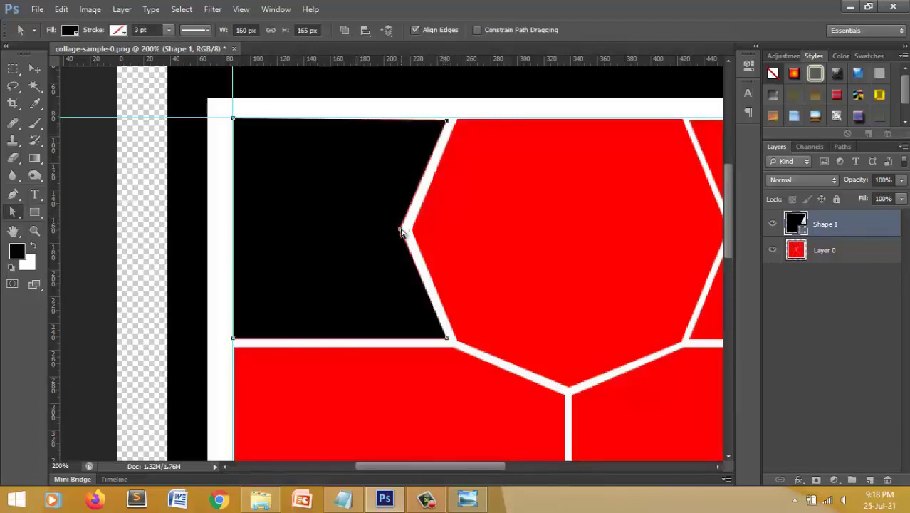
Nudge the shape's notch point right and its lower edge down to the white borders, making it 166 px high
key("Right")
left_click(447, 339)
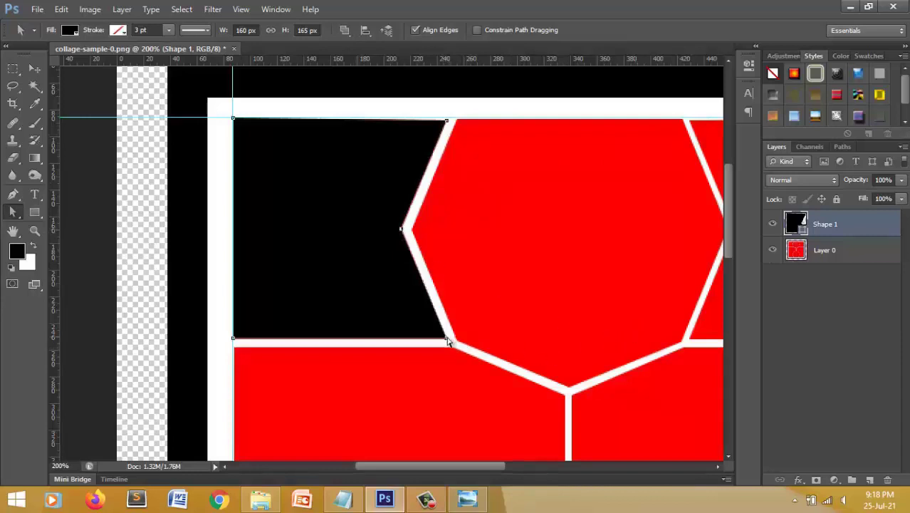
key("Down")
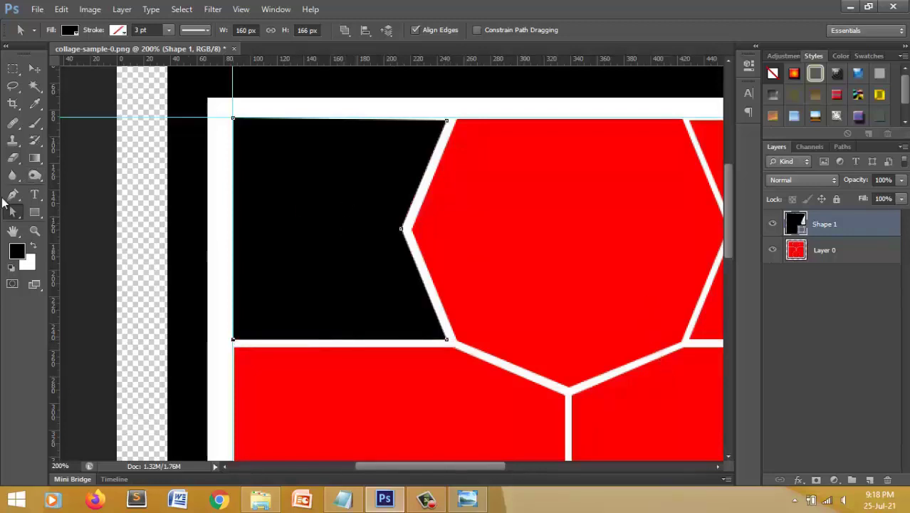
left_click(327, 207)
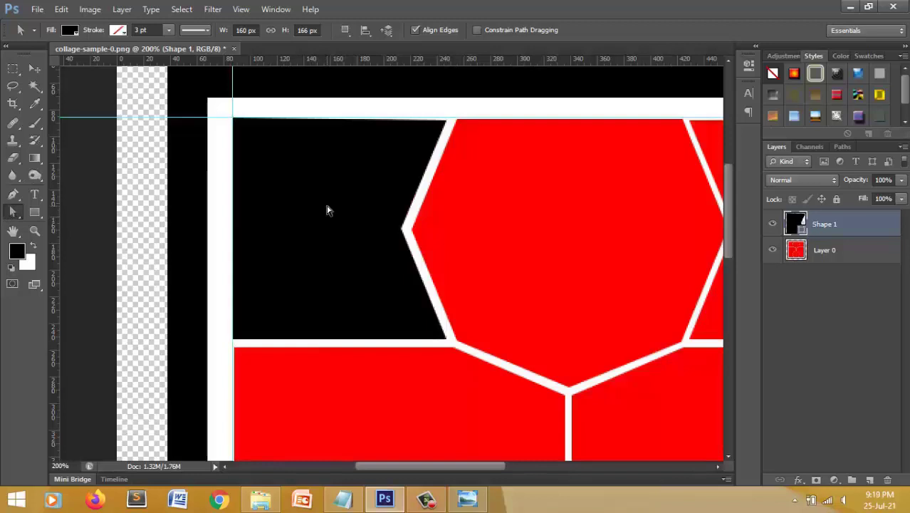
Duplicate the Shape 1 layer as Shape 1 copy and move the copy over the template's upper-right red cell
key("ctrl+0")
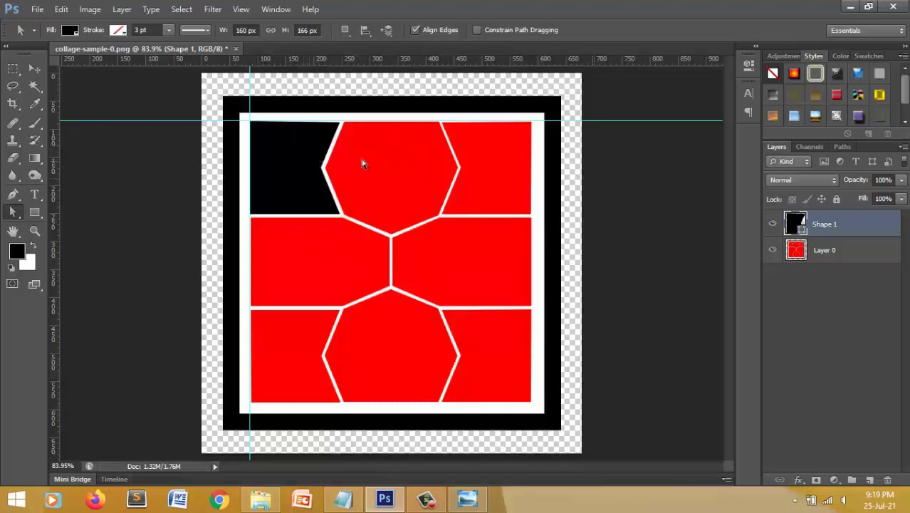
right_click(856, 222)
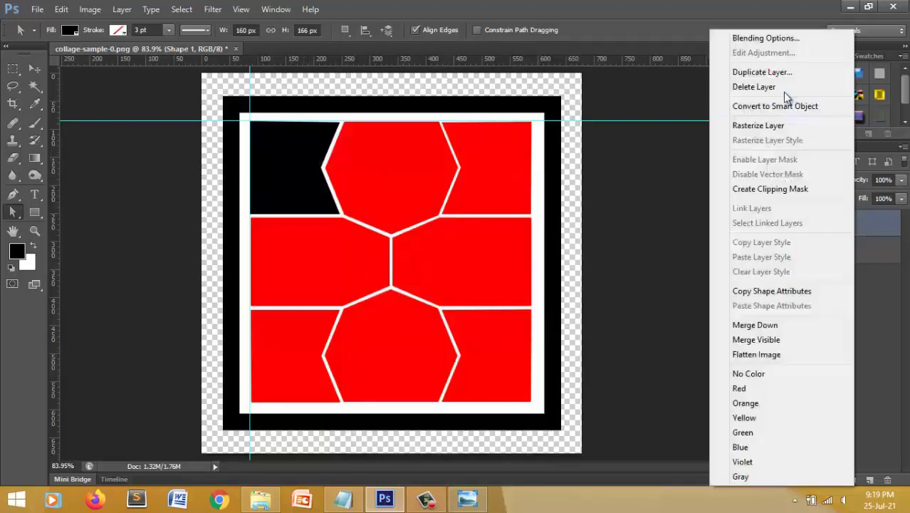
left_click(758, 72)
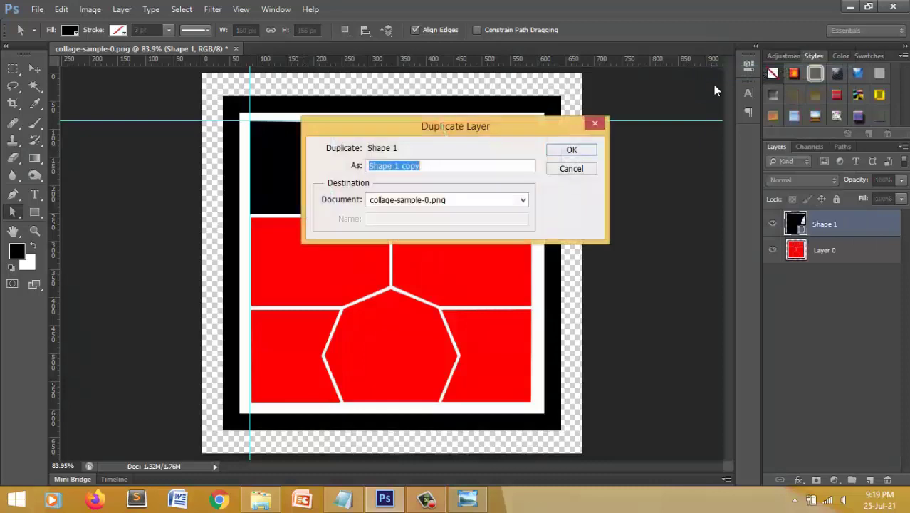
key("Return")
key("v")
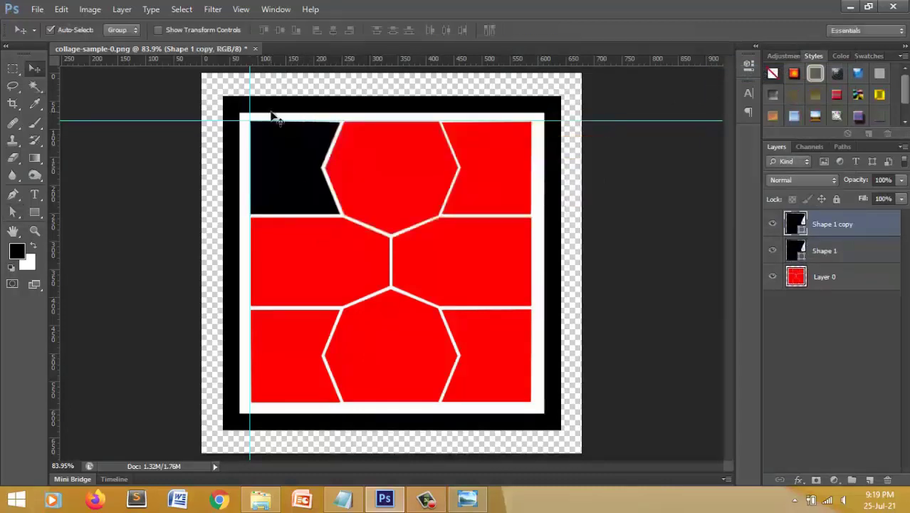
left_click_drag(274, 116, 484, 141)
Flip the Shape 1 copy horizontally so its notch faces the centre hexagon, and commit the transform
key("ctrl+t")
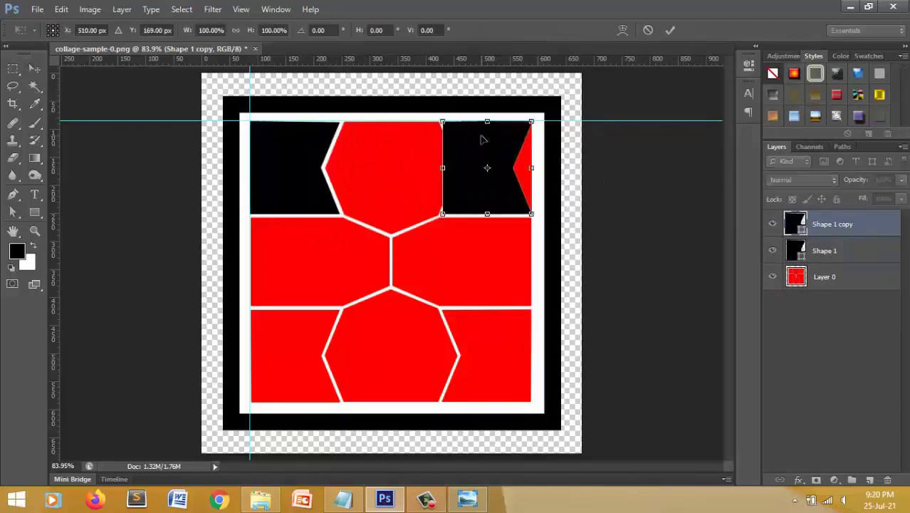
right_click(509, 167)
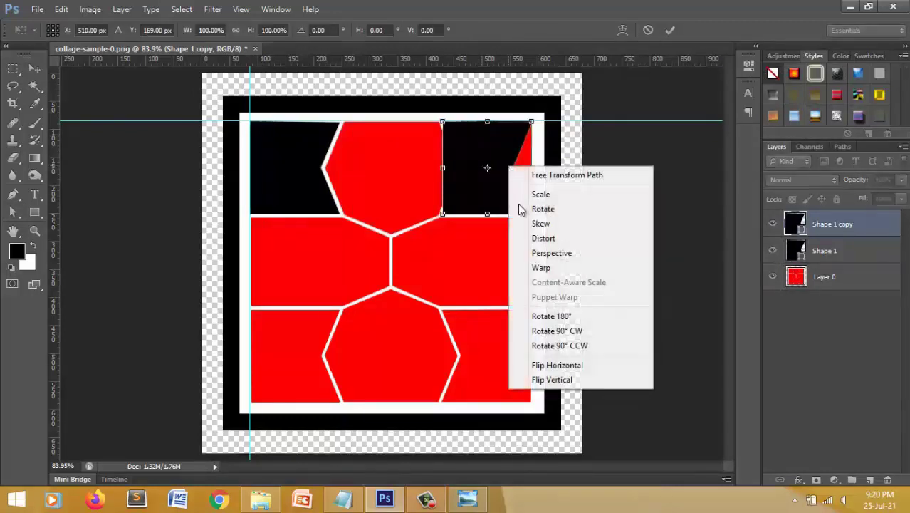
left_click(558, 365)
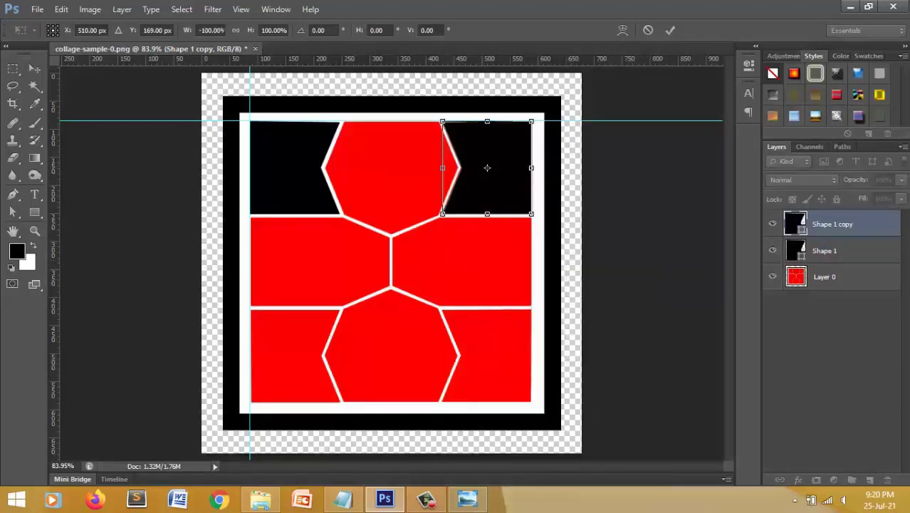
key("Return")
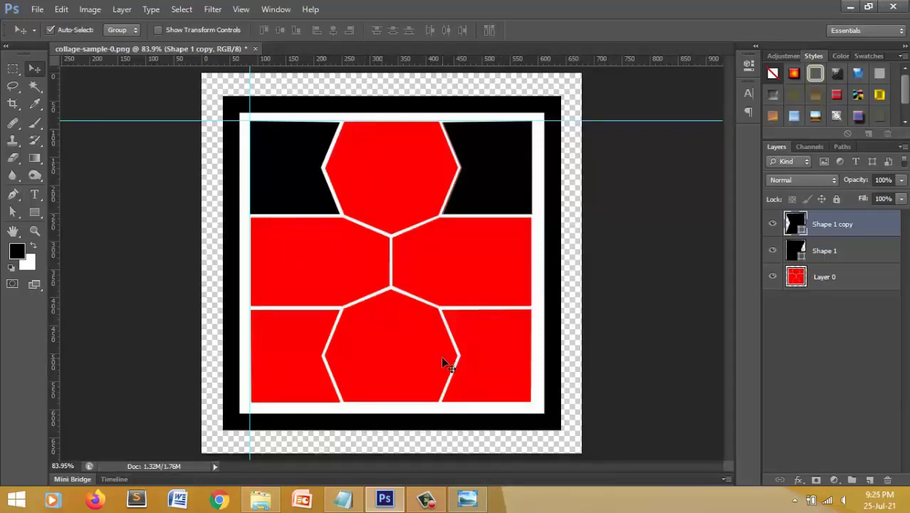
Place image 1 from the collage folder, commit it and move its layer directly above Shape 1
left_click(263, 502)
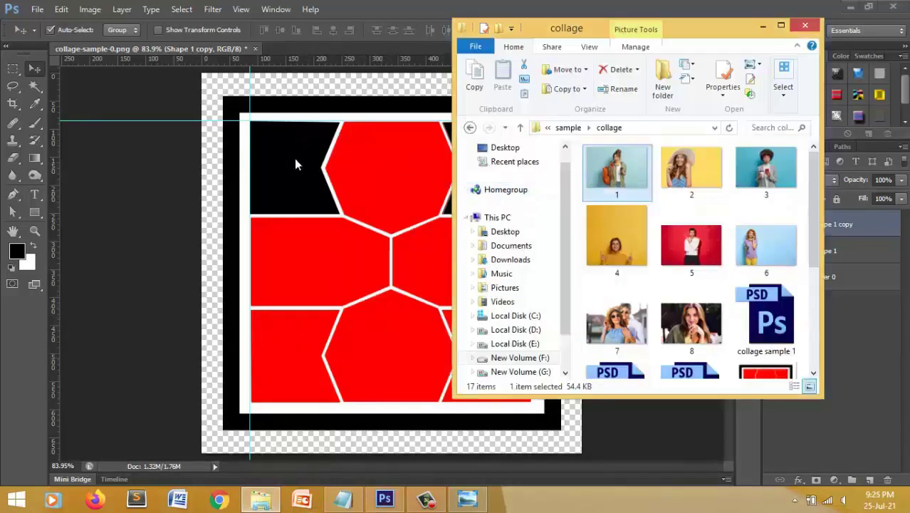
left_click_drag(623, 169, 389, 217)
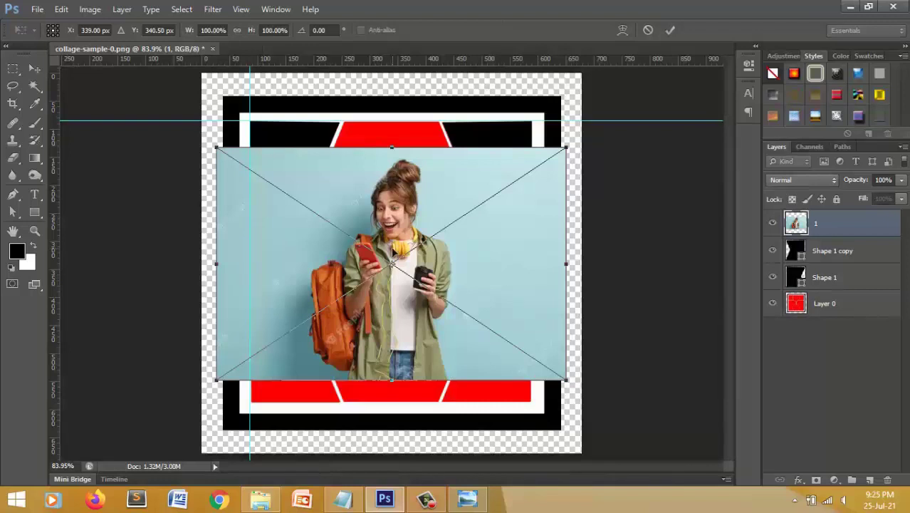
key("Return")
left_click_drag(817, 225, 820, 265)
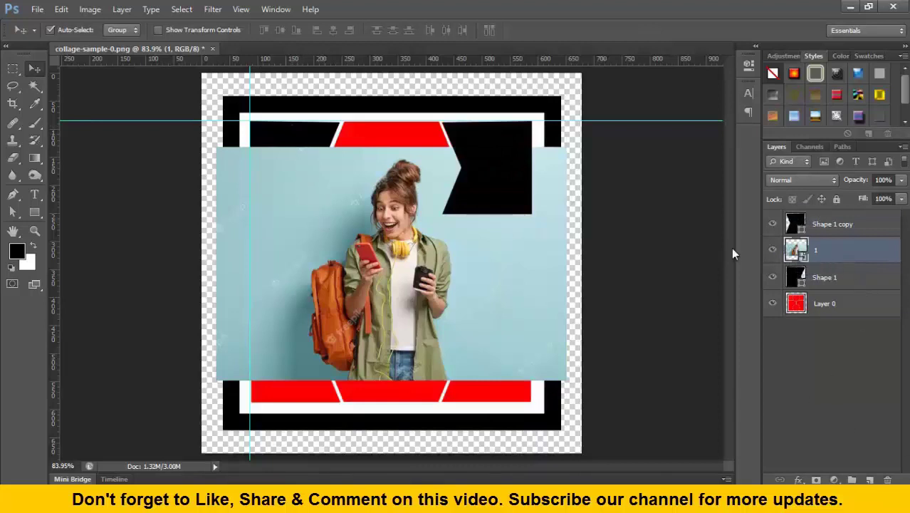
Free-transform image 1 and move it up to the horizontal guide and left, centred at X 265 px and Y 294.5 px
key("ctrl+t")
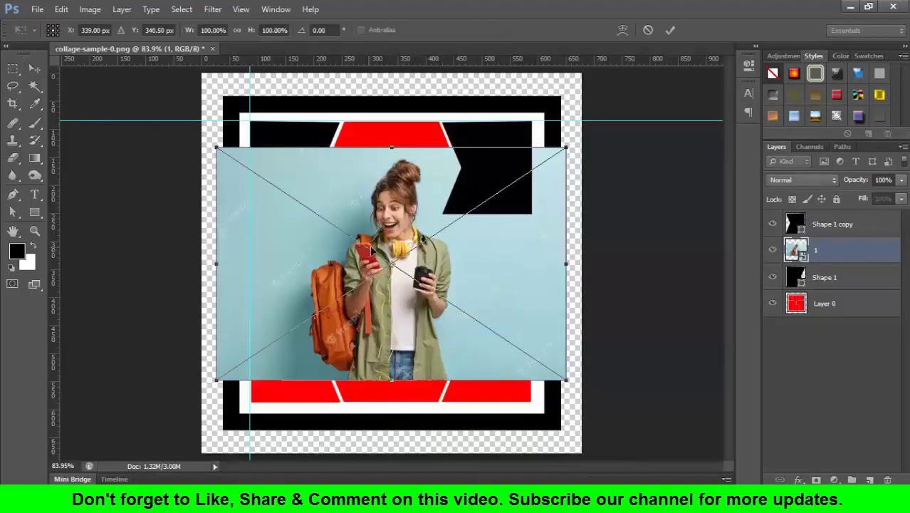
key("shift+Up")
key("shift+Up")
key("shift+Up")
key("shift+Up")
key("Up")
key("Up")
key("Up")
key("Up")
key("Up")
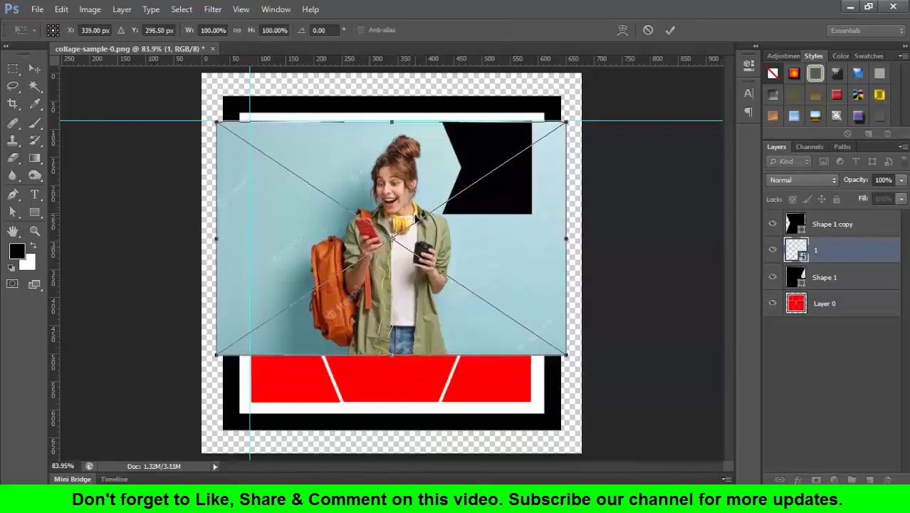
key("Left")
key("shift+Left")
key("shift+Left")
key("shift+Left")
key("shift+Left")
key("shift+Left")
key("shift+Left")
key("shift+Left")
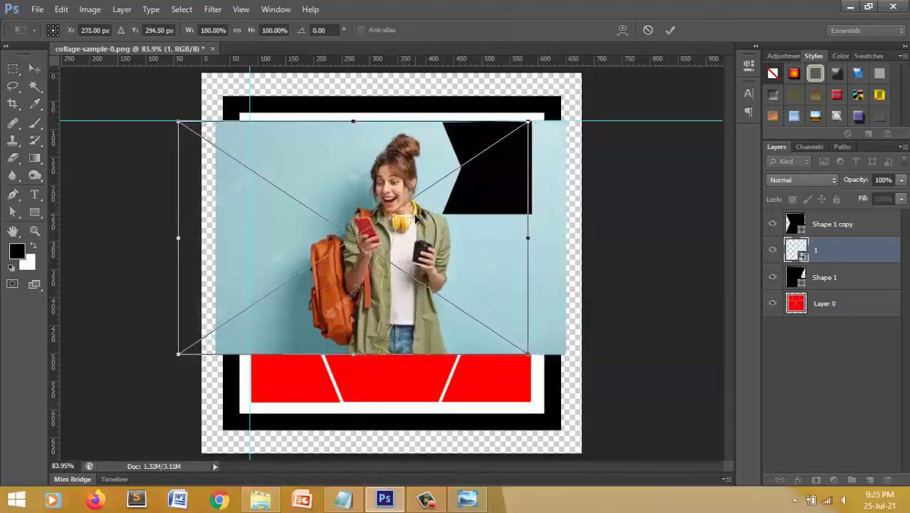
key("Left")
key("Left")
key("Left")
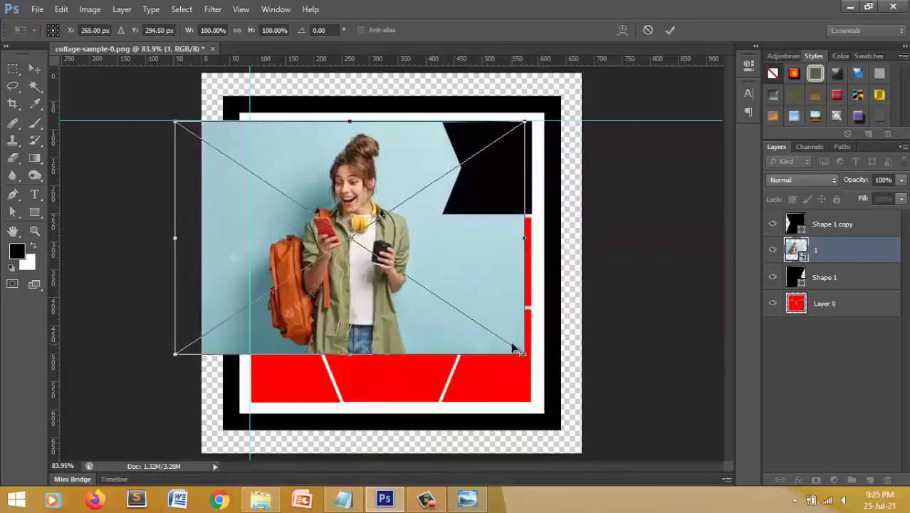
Scale image 1 down to about 70% and move it up to the horizontal guide, centred at about Y 231.5 px
left_click_drag(512, 346, 467, 325)
key("shift+Up")
key("shift+Up")
key("shift+Up")
key("shift+Up")
key("shift+Up")
key("shift+Up")
key("Up")
key("Up")
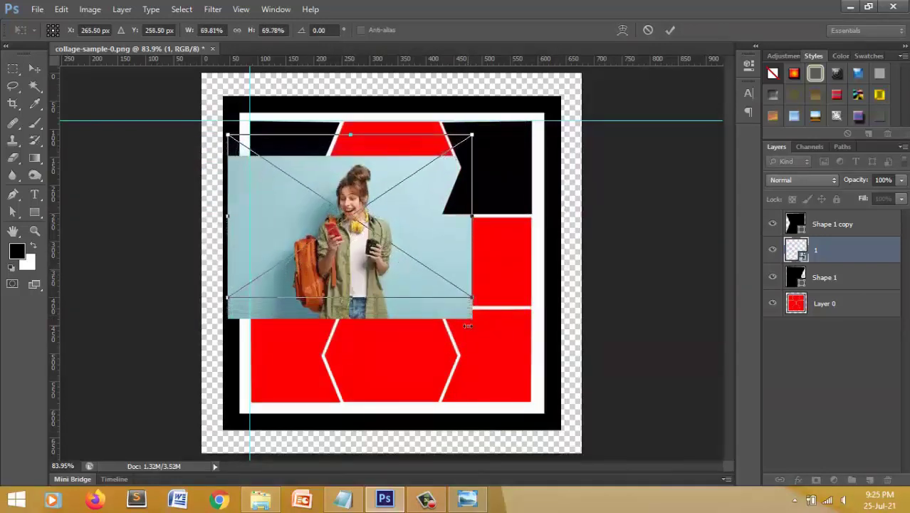
Move image 1 left over the template's upper-left cell, centred at about X 198.5 px, and commit the transform
key("shift+Left")
key("shift+Left")
key("Left")
key("Left")
key("Left")
key("Left")
key("Left")
key("Left")
key("shift+Left")
key("shift+Left")
key("shift+Left")
key("shift+Left")
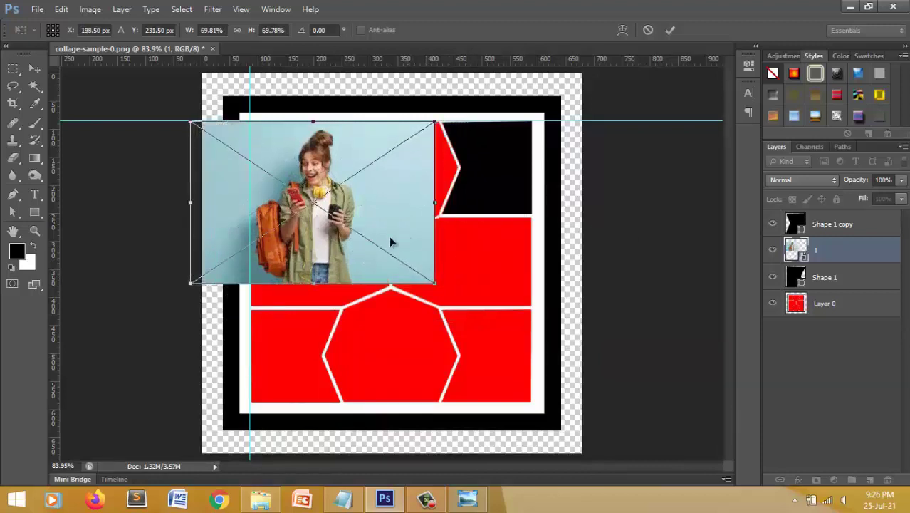
key("Return")
Clip image 1 to Shape 1 with a clipping mask and reposition the photo so the woman fits inside the upper-left cell
right_click(826, 248)
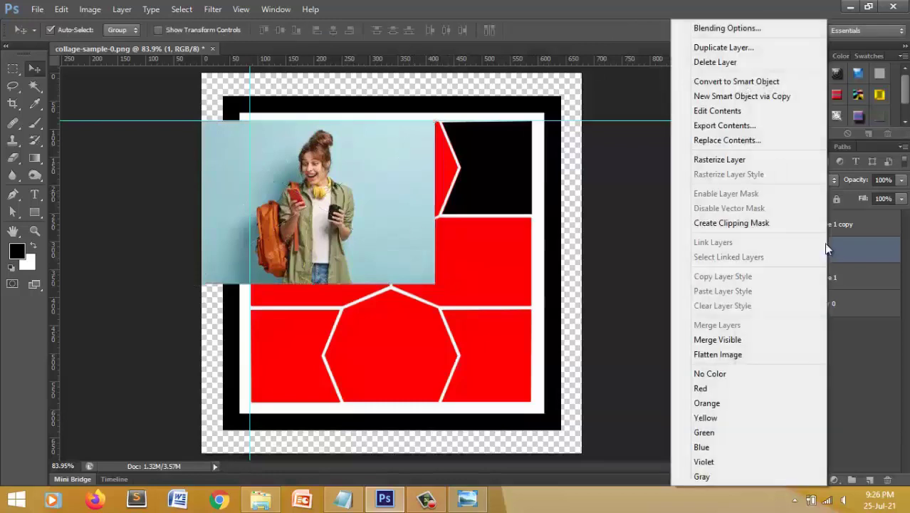
left_click(729, 226)
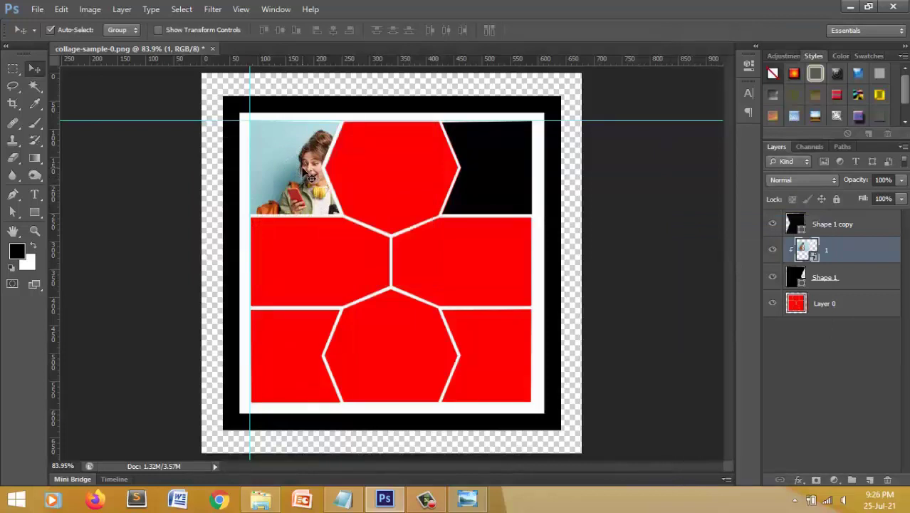
key("ctrl+t")
left_click_drag(305, 168, 282, 162)
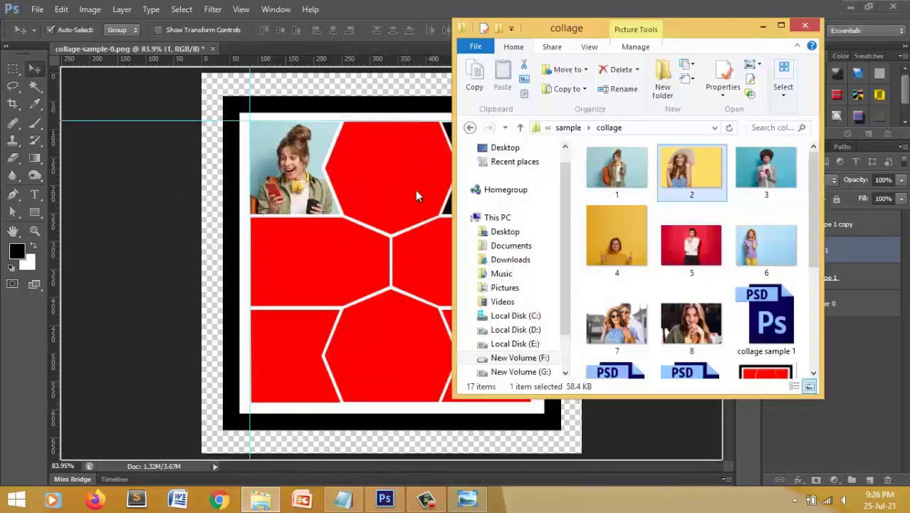
Place image 2 from the collage folder, scaled to about 70% and centred at X 559 px and Y 230.5 px over the upper-right cell
left_click_drag(416, 191, 416, 191)
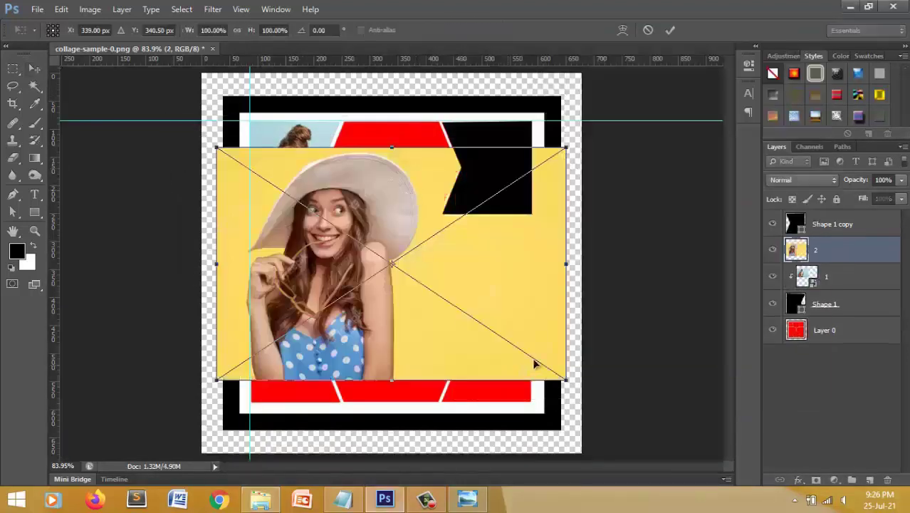
left_click_drag(564, 379, 514, 348)
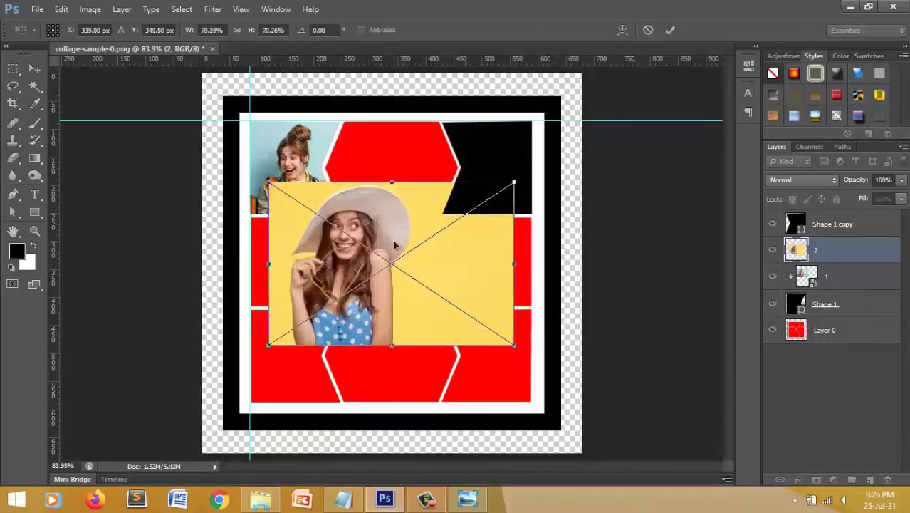
left_click_drag(393, 239, 515, 176)
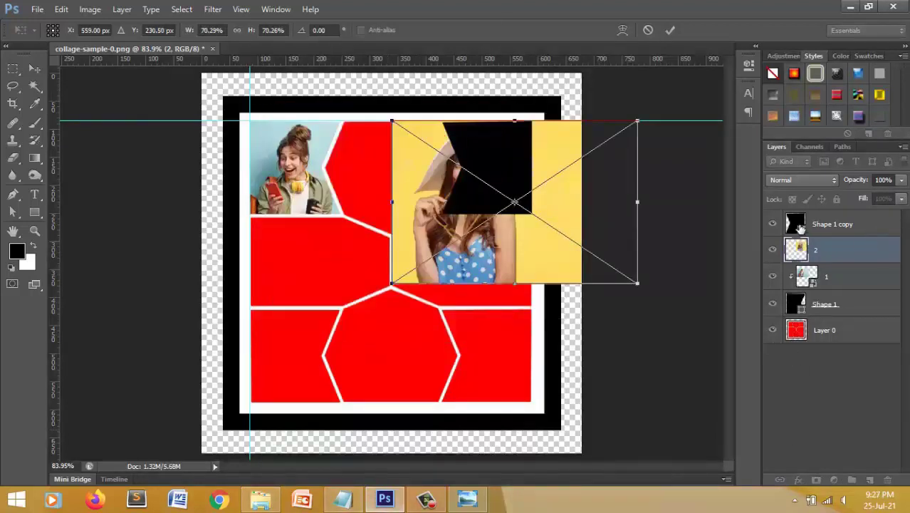
key("Return")
Move the Shape 1 copy layer directly below image 2 and scale image 2 to about 43% over the upper-right cell
left_click(833, 225)
left_click_drag(834, 227, 832, 262)
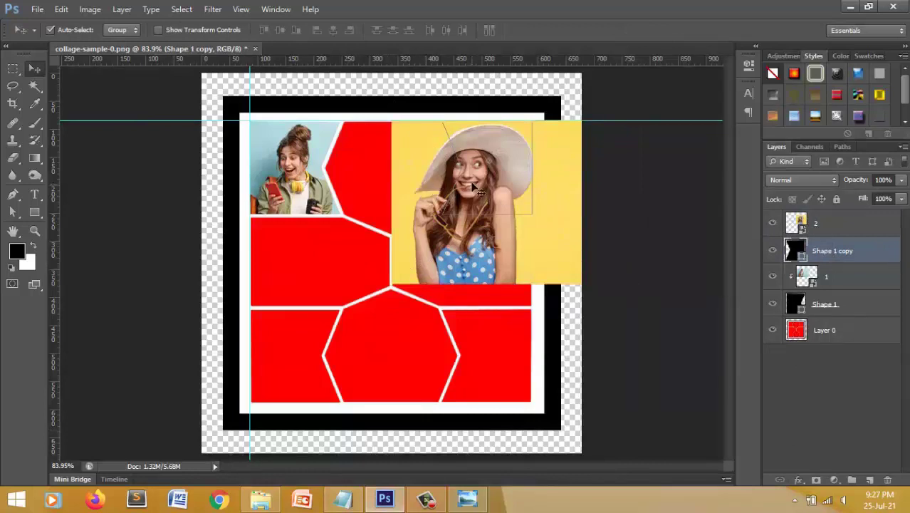
left_click(810, 224)
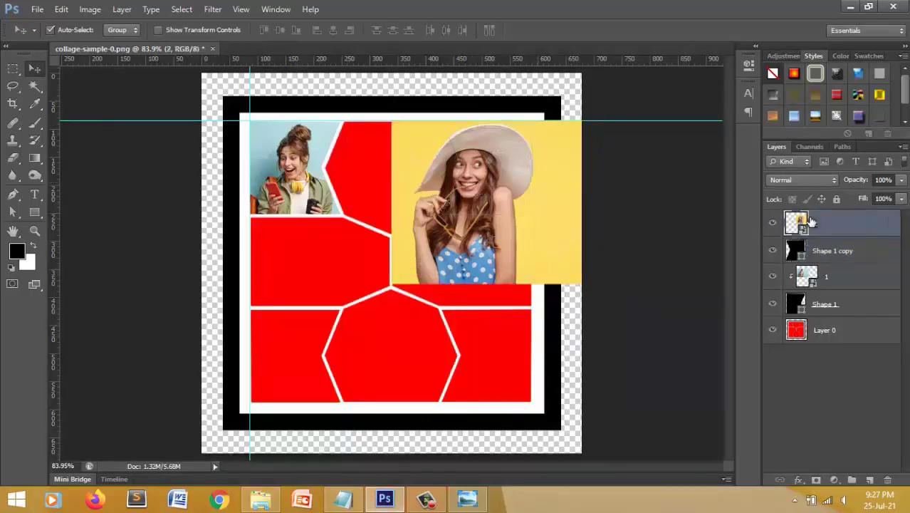
key("ctrl+t")
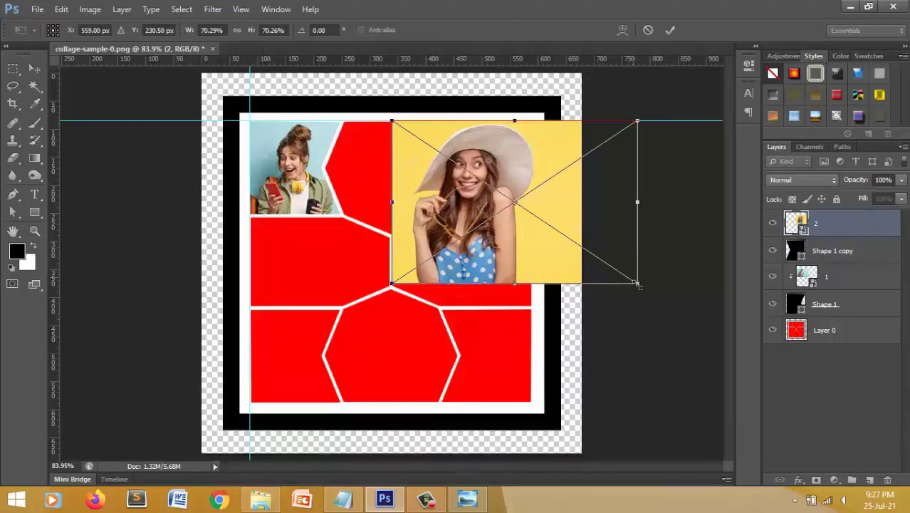
left_click_drag(633, 280, 589, 220)
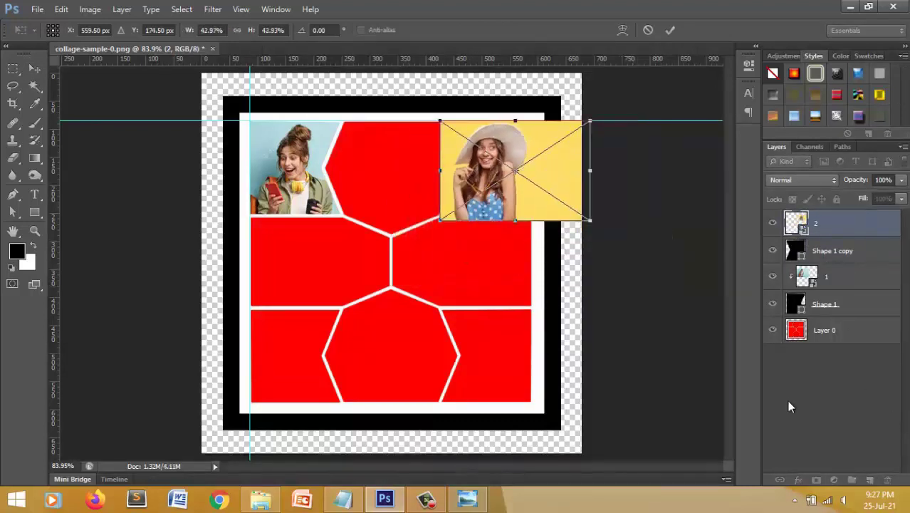
key("Return")
Clip image 2 to Shape 1 copy with a clipping mask and adjust the photo's position and size inside the upper-right cell
right_click(831, 224)
left_click(740, 226)
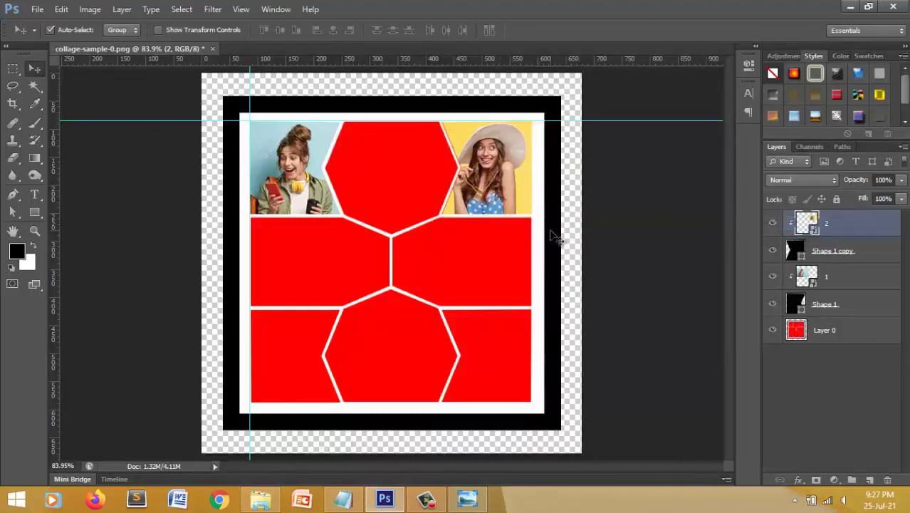
key("ctrl+t")
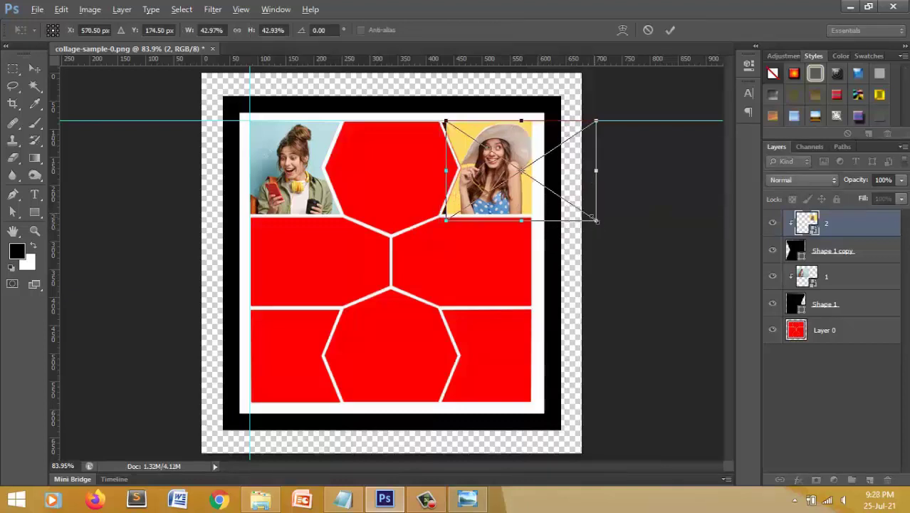
left_click_drag(596, 220, 591, 211)
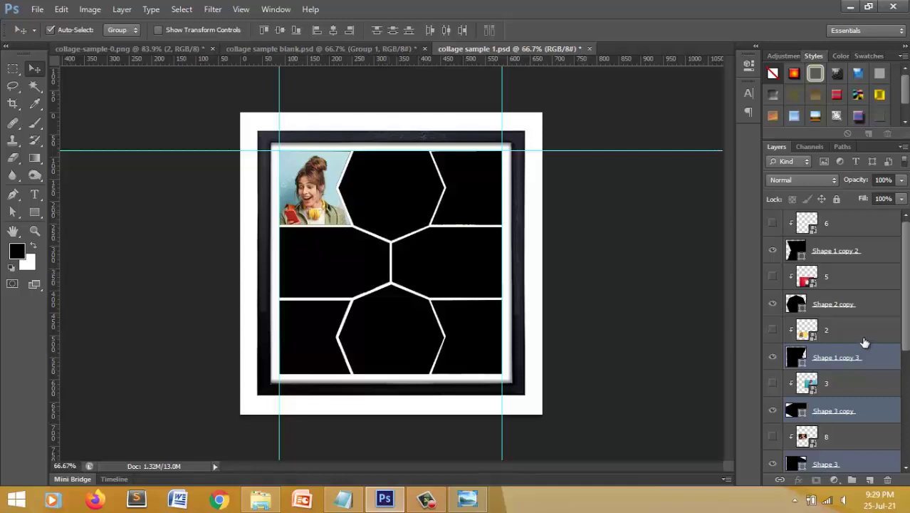
Show the hidden photo layers 6, 5, 2, 3 and 8 in collage sample 1.psd
left_click(773, 223)
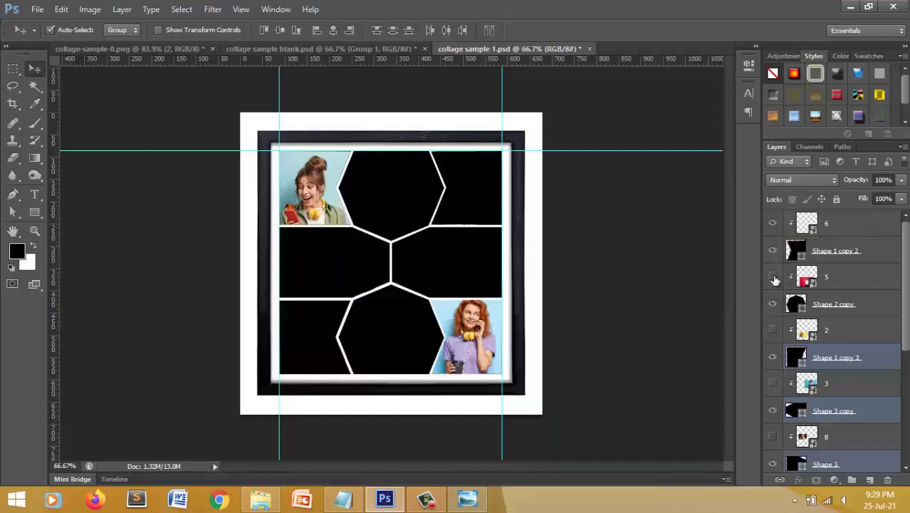
left_click_drag(773, 277, 773, 459)
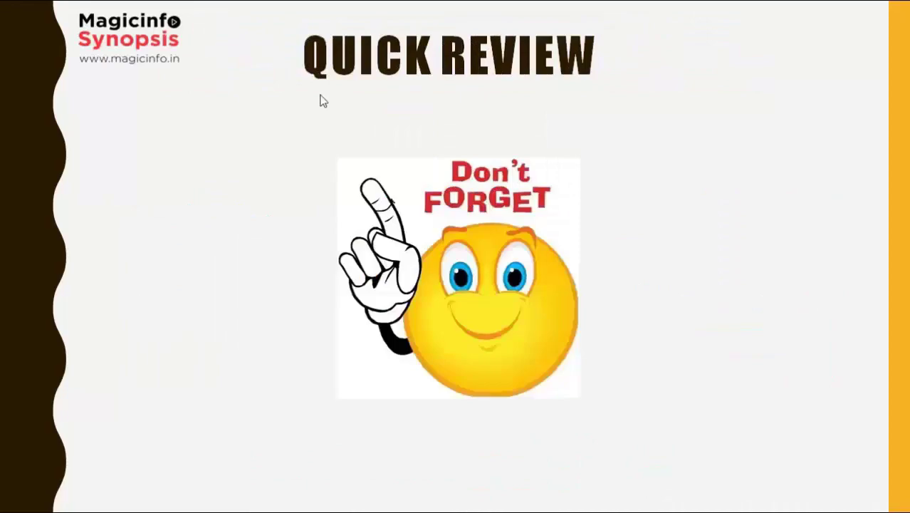
left_click(318, 95)
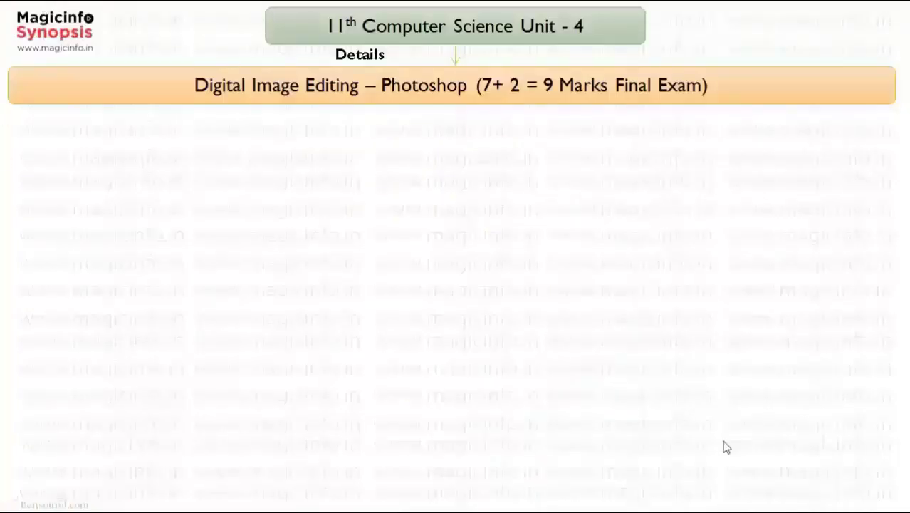